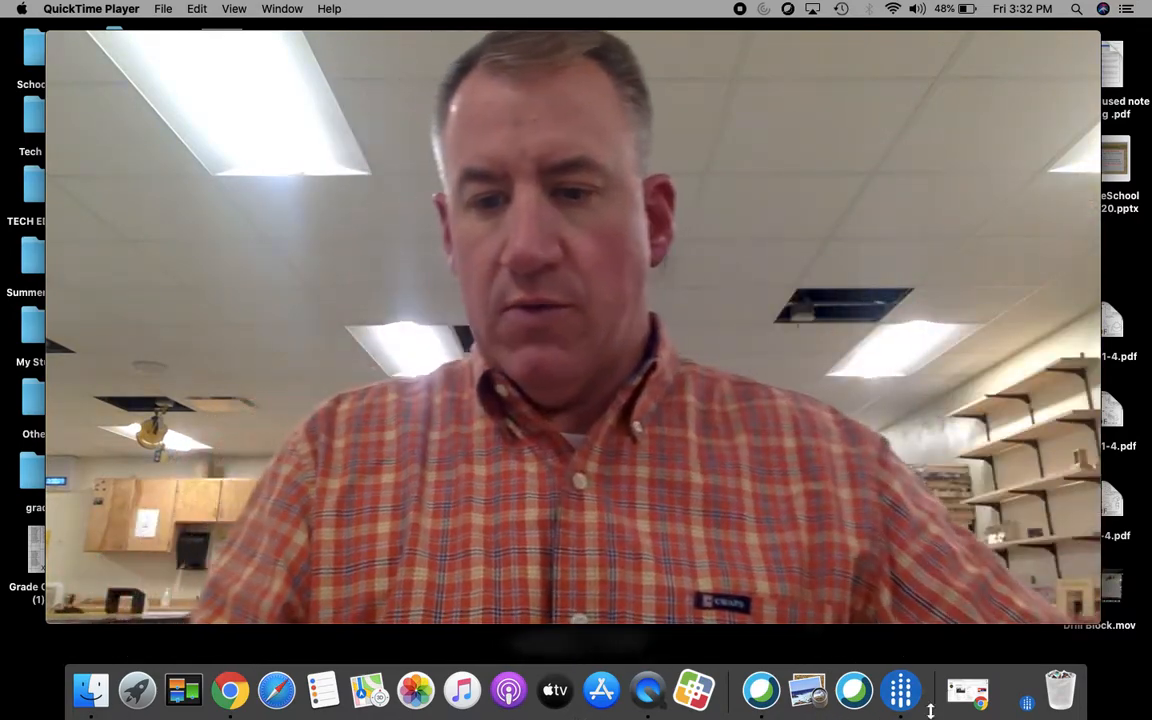
# In Autodesk Inventor, create a new part from the Standard.ipt template and start a 2D sketch on the XY plane
pyautogui.click(1025, 700)
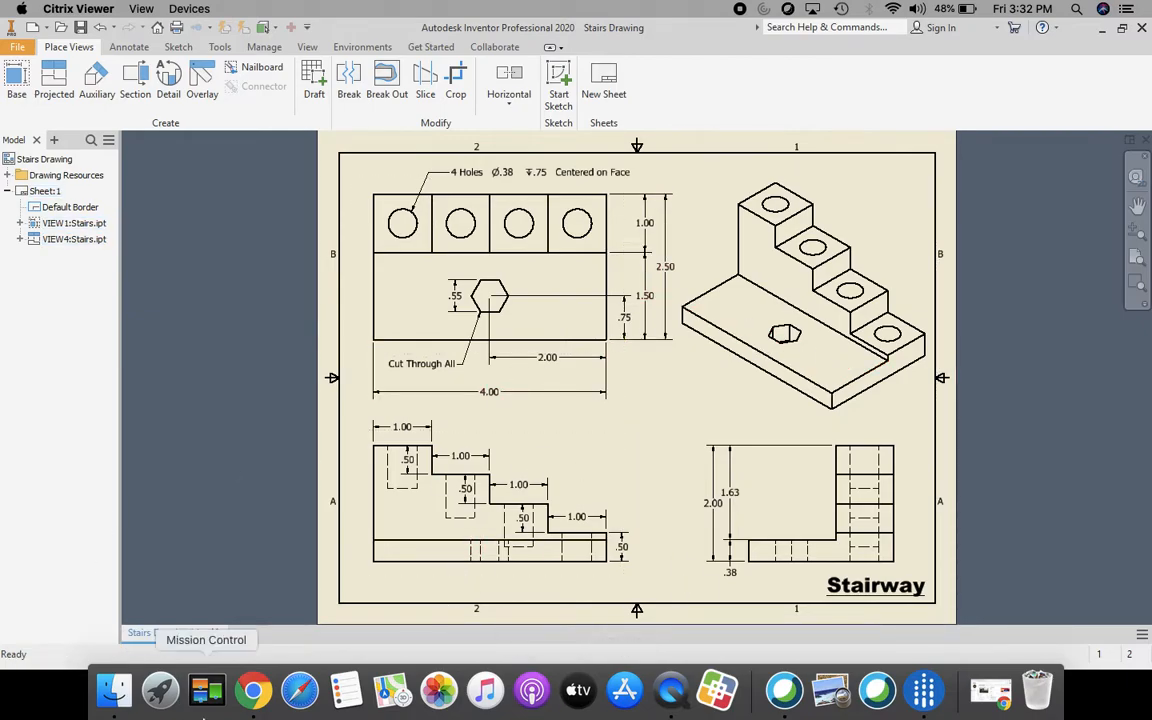
pyautogui.click(15, 48)
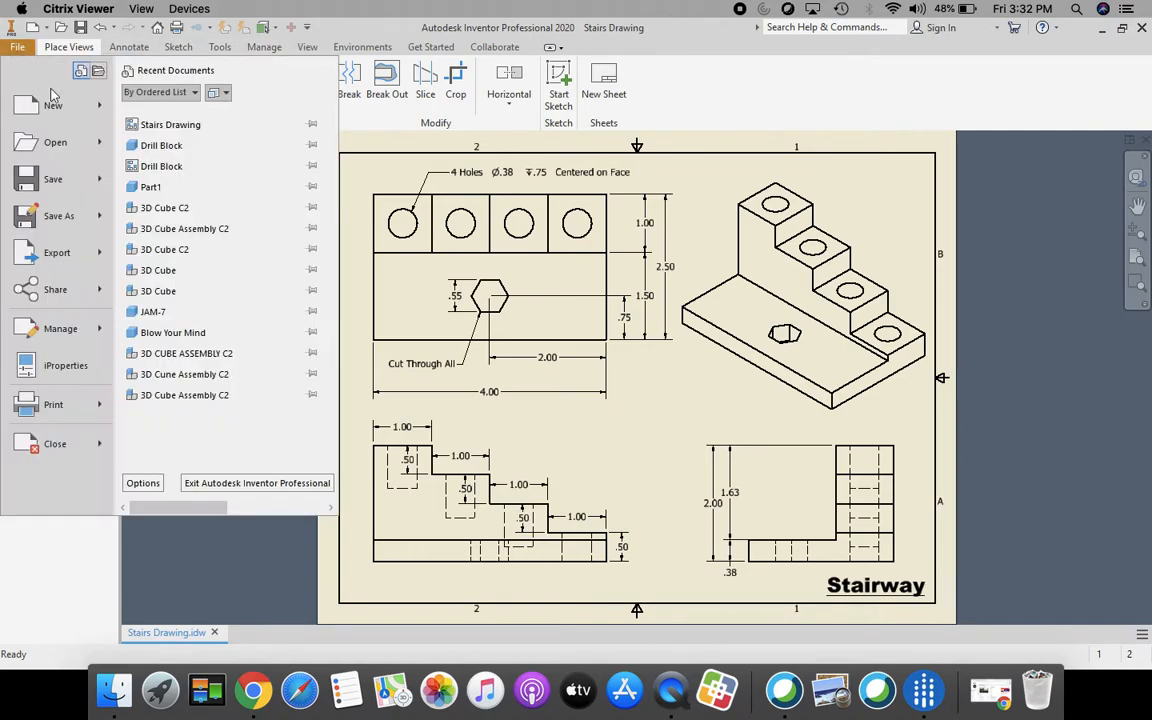
pyautogui.click(50, 105)
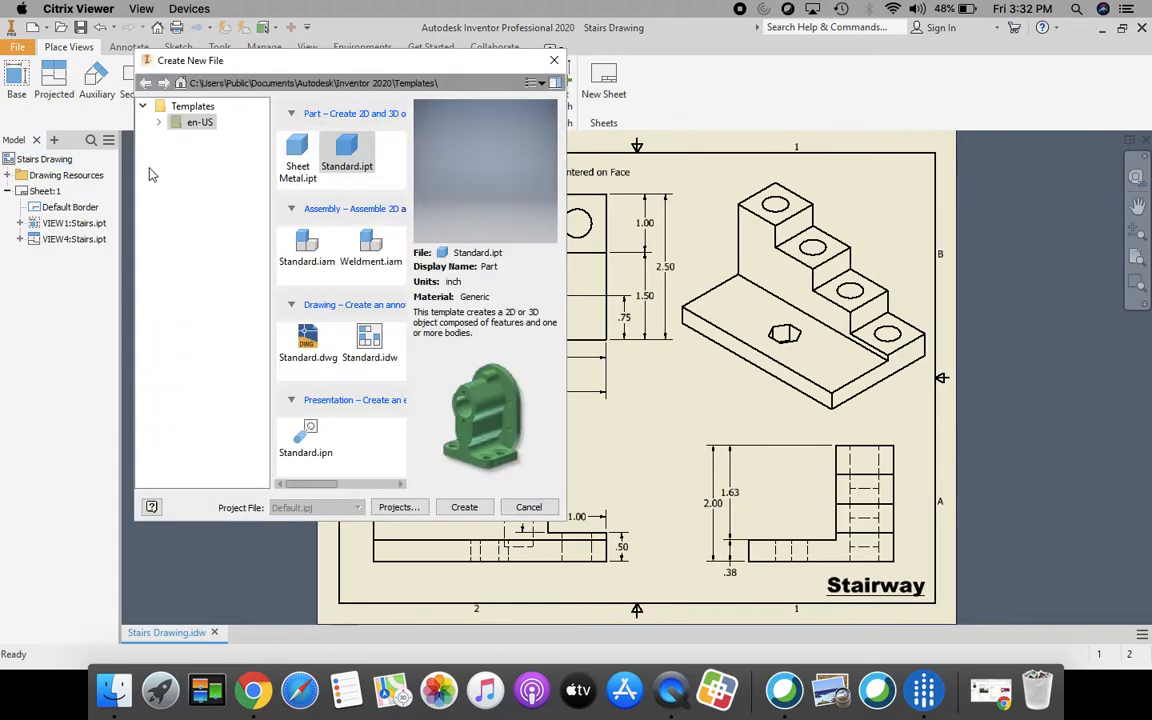
pyautogui.click(350, 152)
pyautogui.click(464, 507)
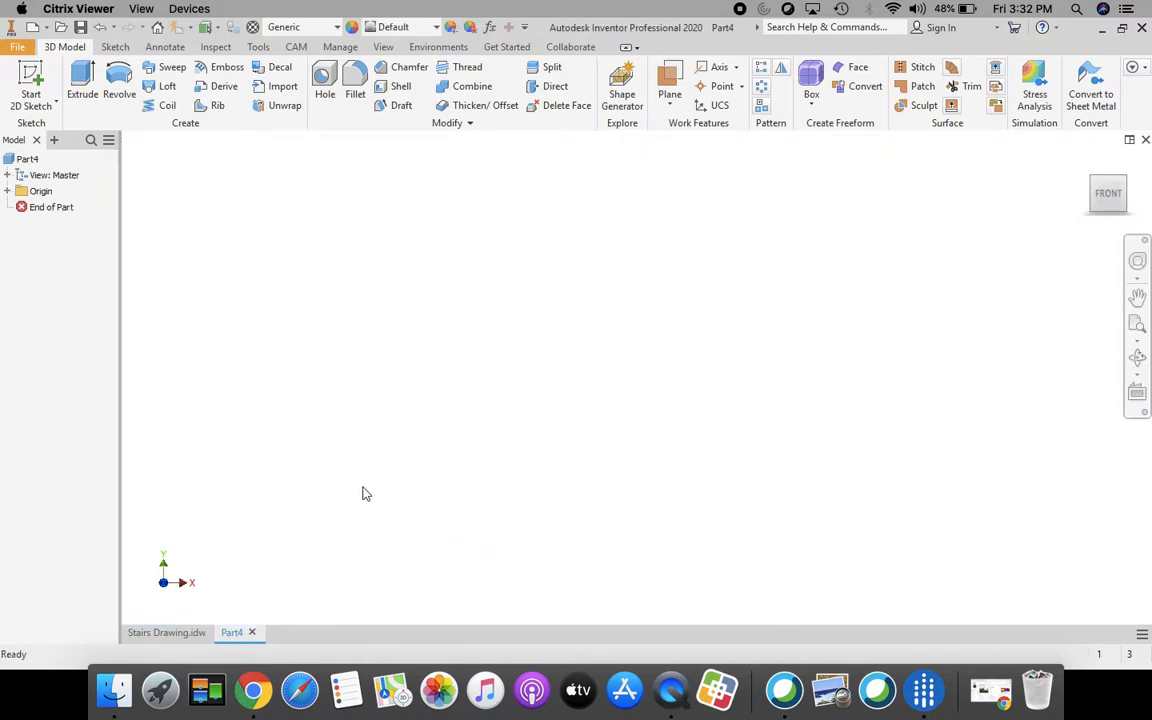
pyautogui.click(33, 75)
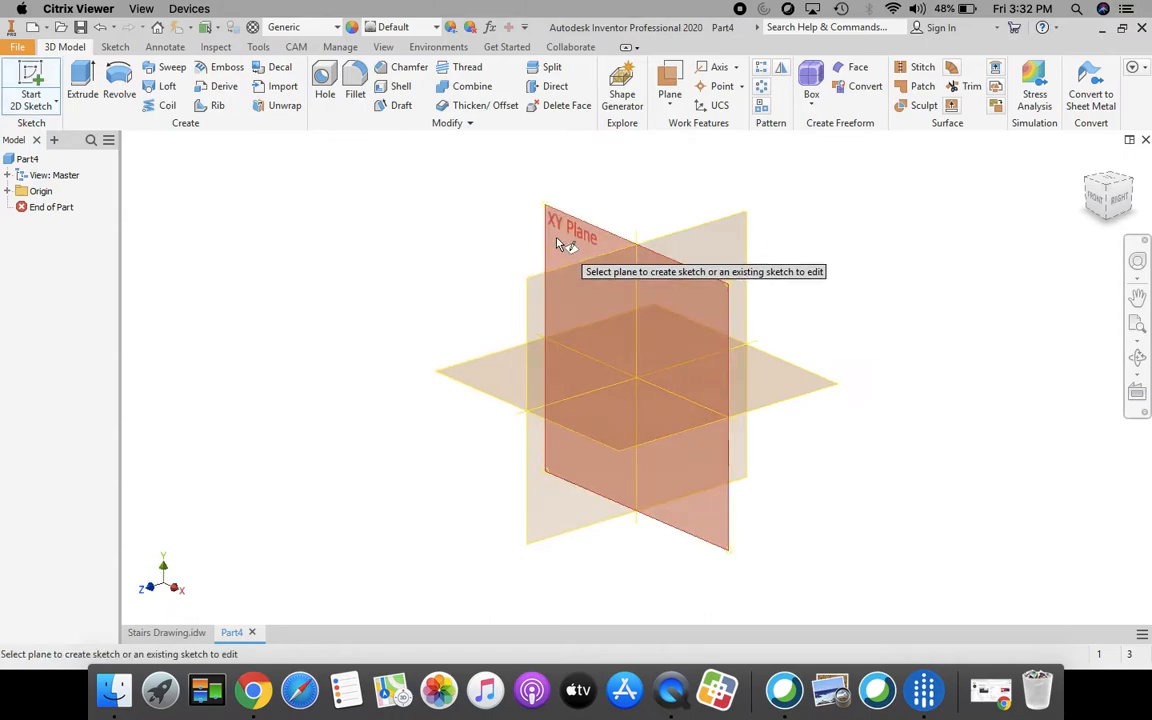
pyautogui.click(533, 249)
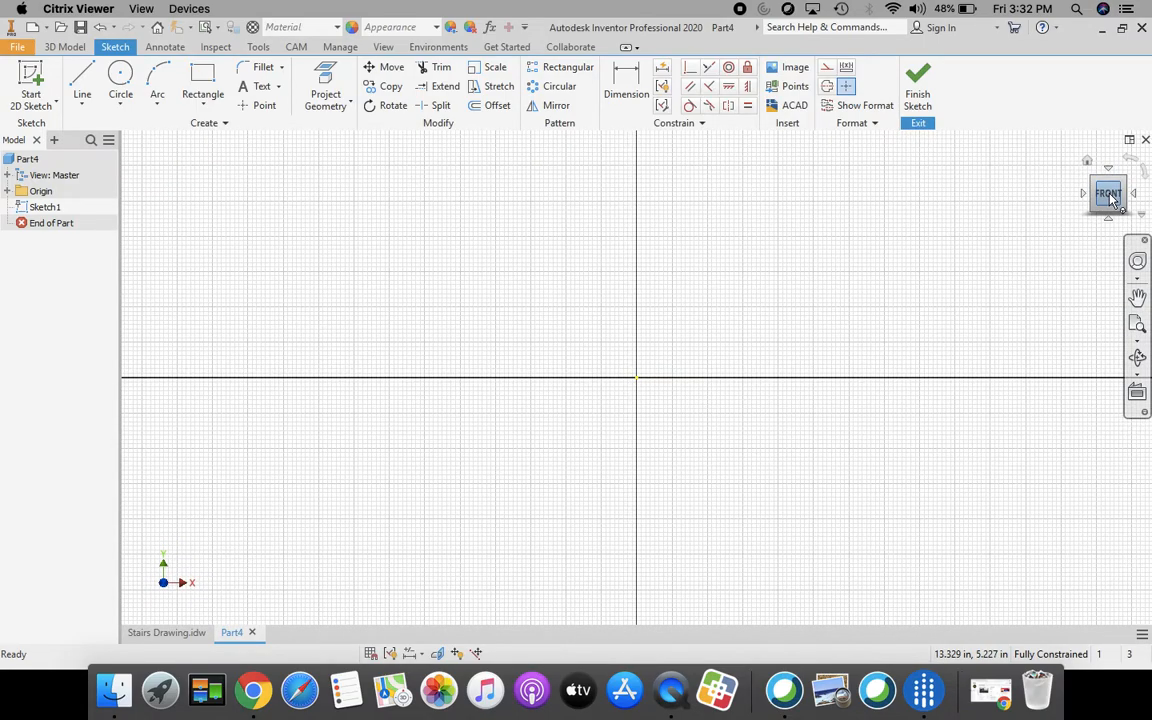
# Check the stairway's overall width in the Stairs Drawing and draw a 4 in horizontal base line from the origin in the part sketch
pyautogui.click(166, 633)
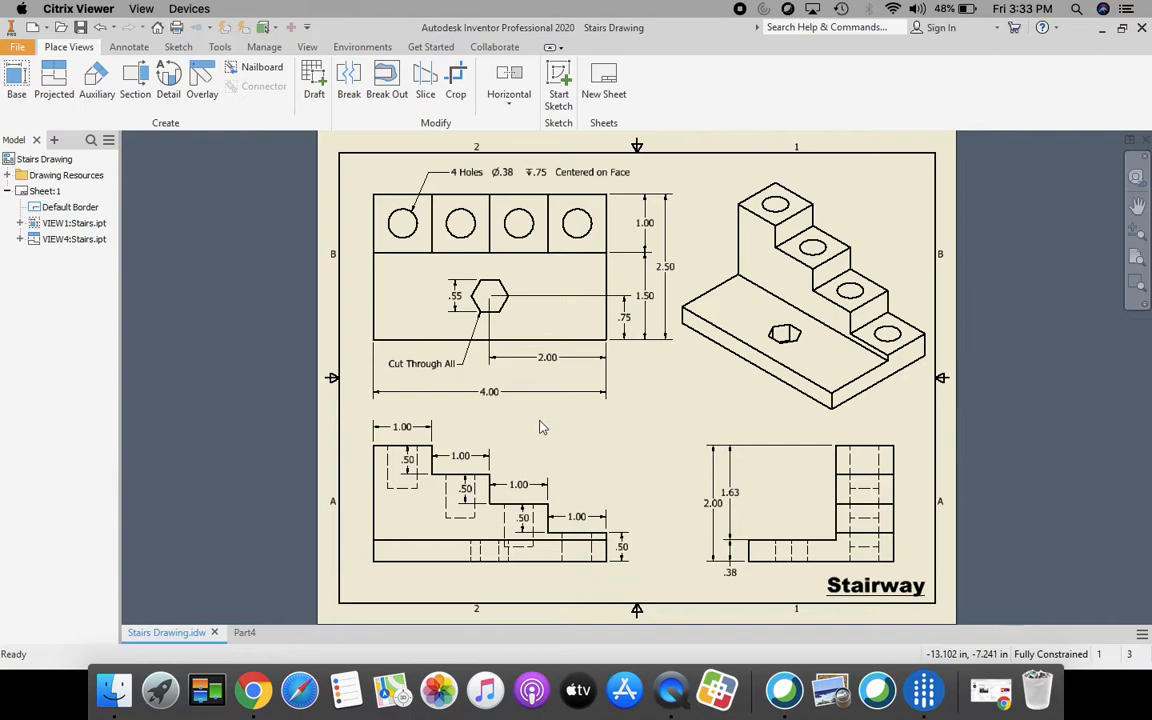
pyautogui.click(437, 569)
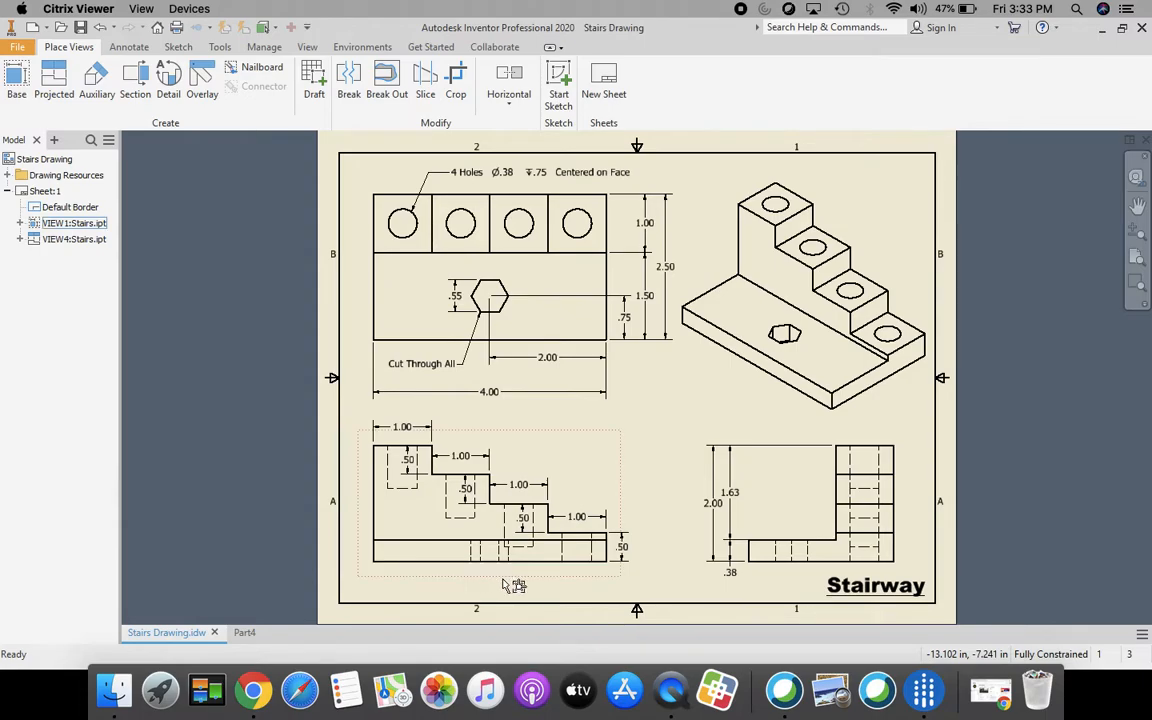
pyautogui.click(490, 392)
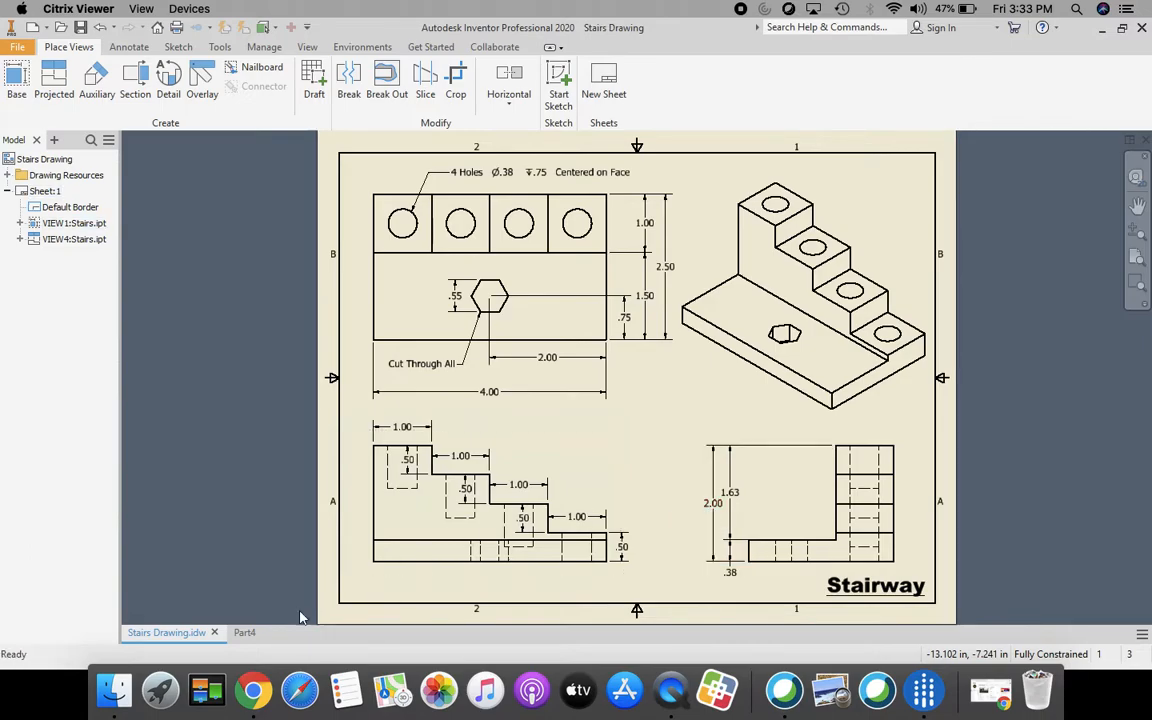
pyautogui.click(244, 632)
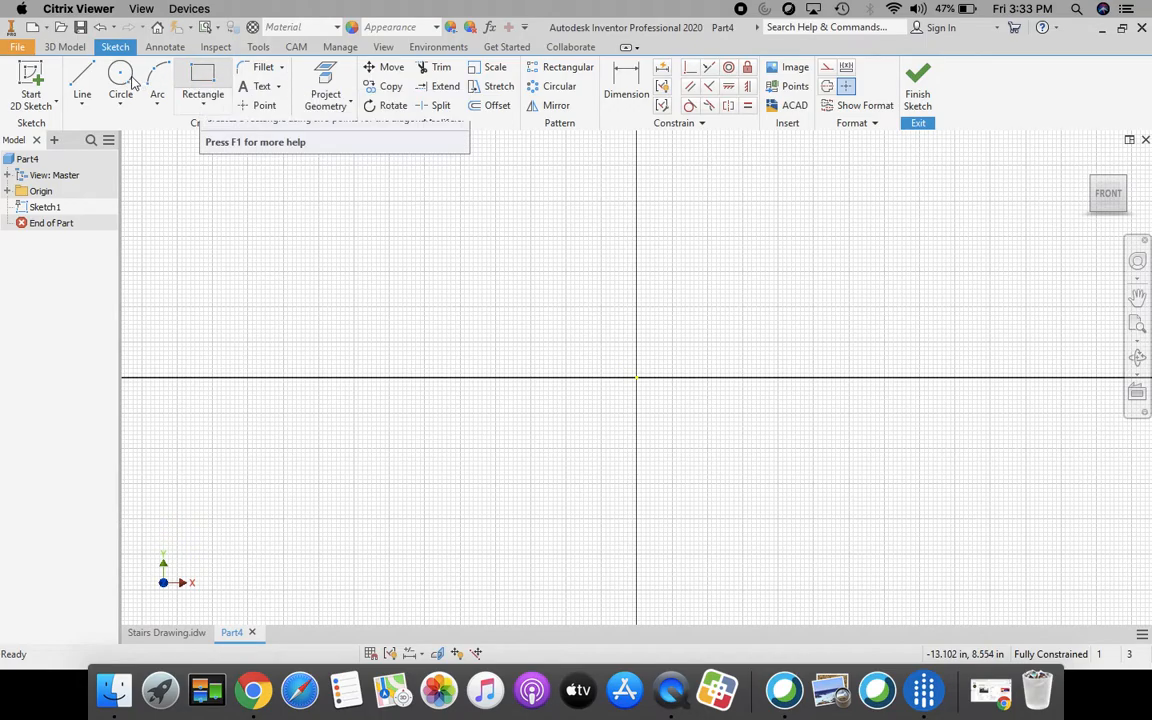
pyautogui.click(80, 78)
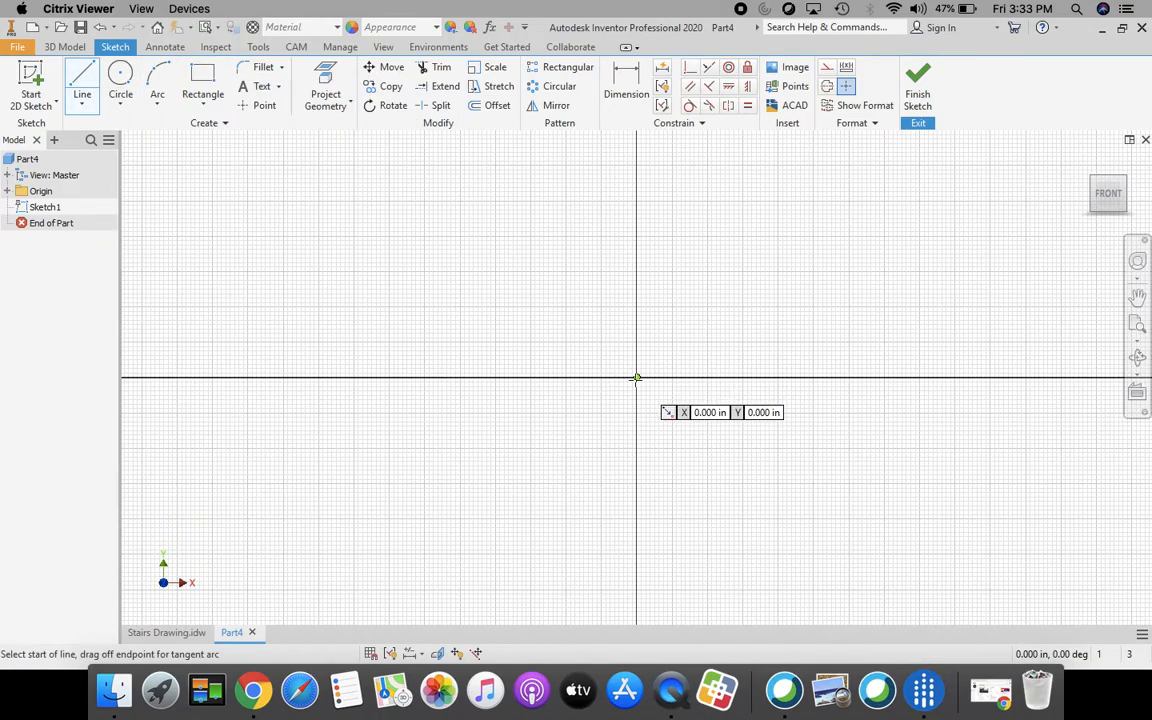
pyautogui.click(636, 378)
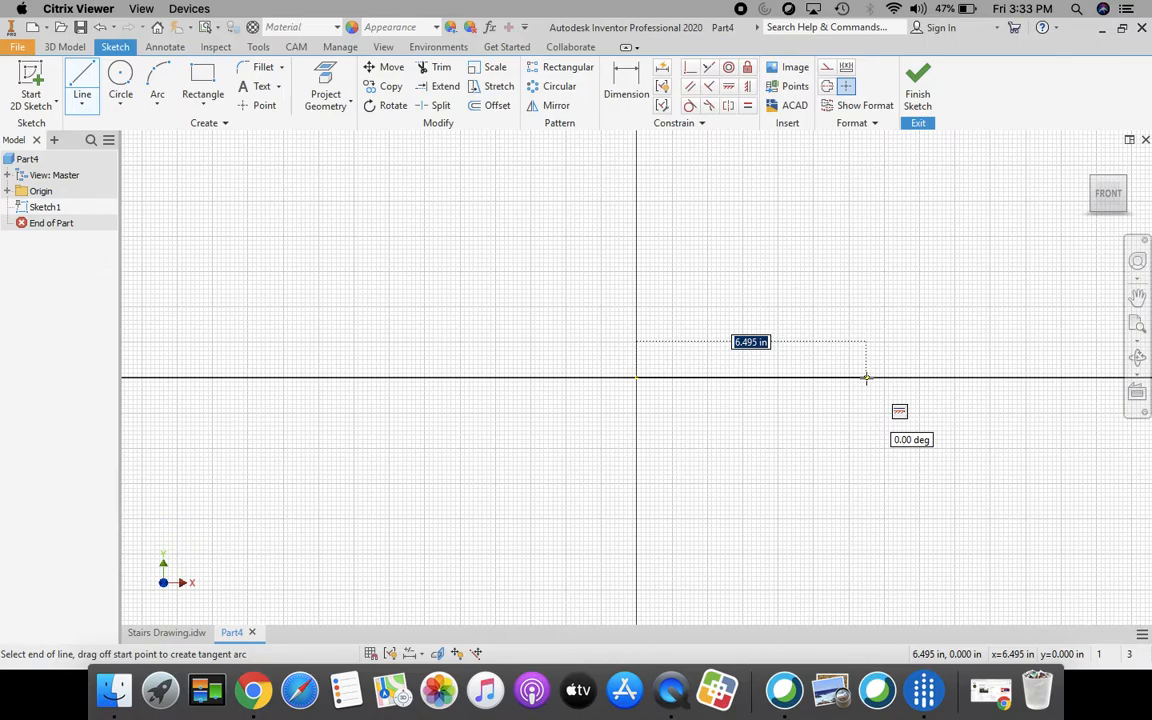
pyautogui.write('4')
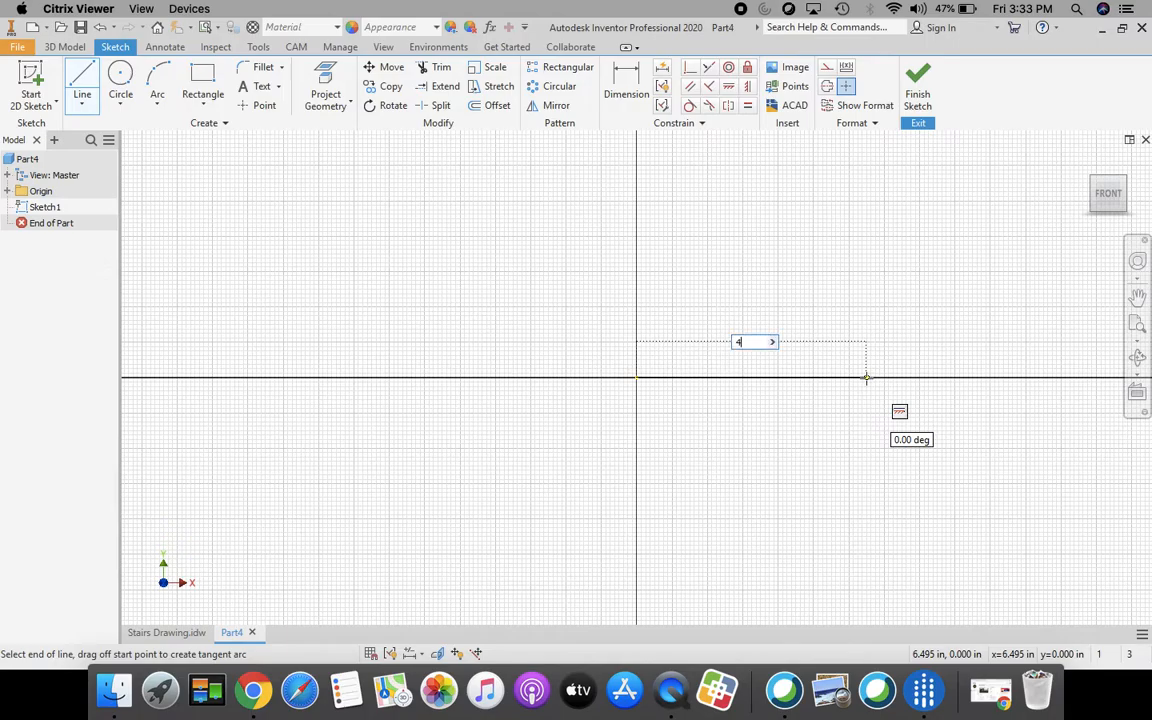
pyautogui.press('Return')
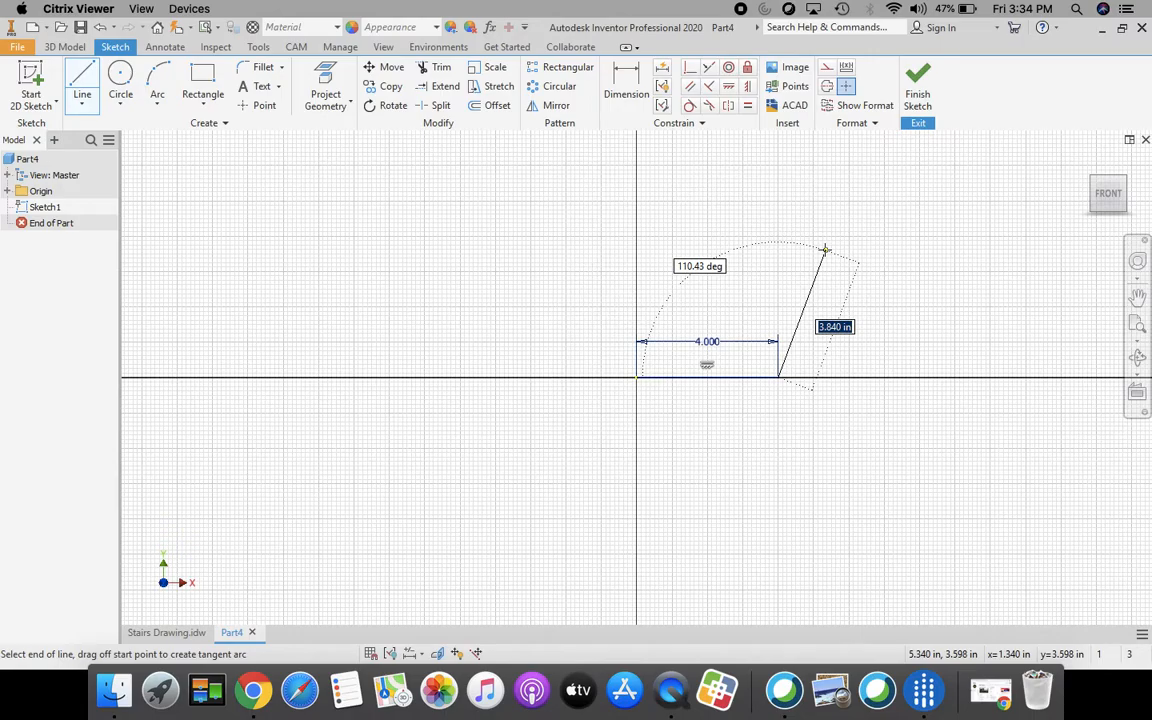
pyautogui.press('Escape')
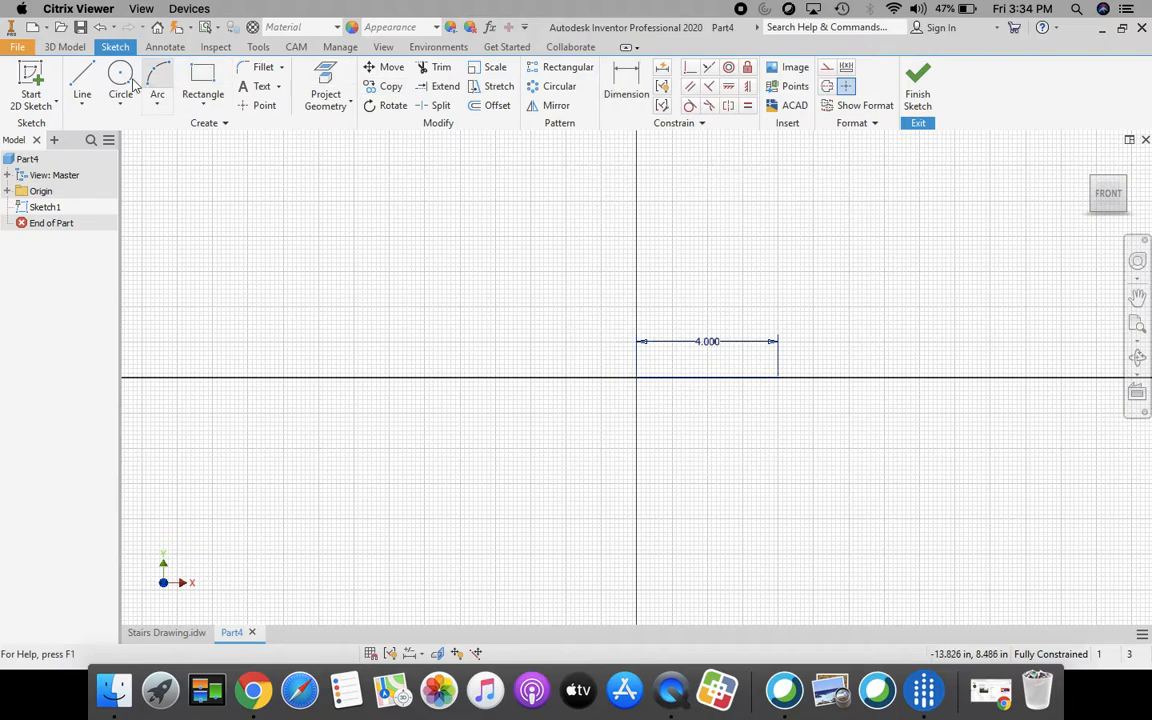
# Draw a 2 in vertical line upward from the sketch origin
pyautogui.click(72, 76)
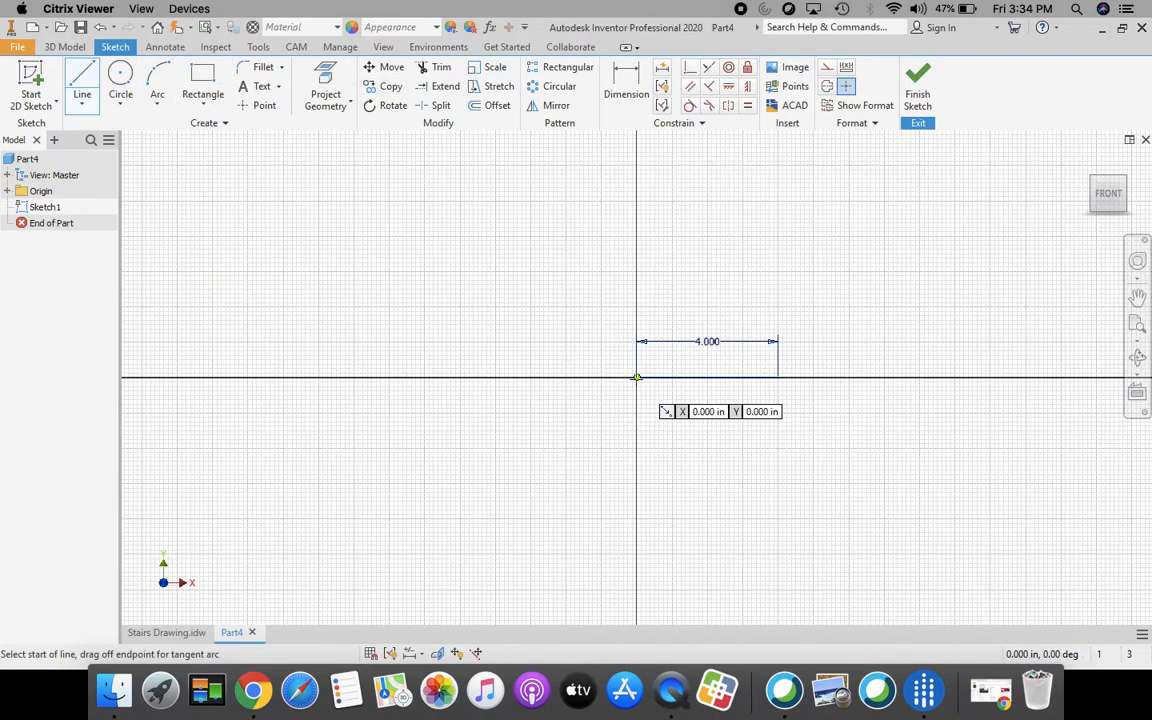
pyautogui.click(636, 378)
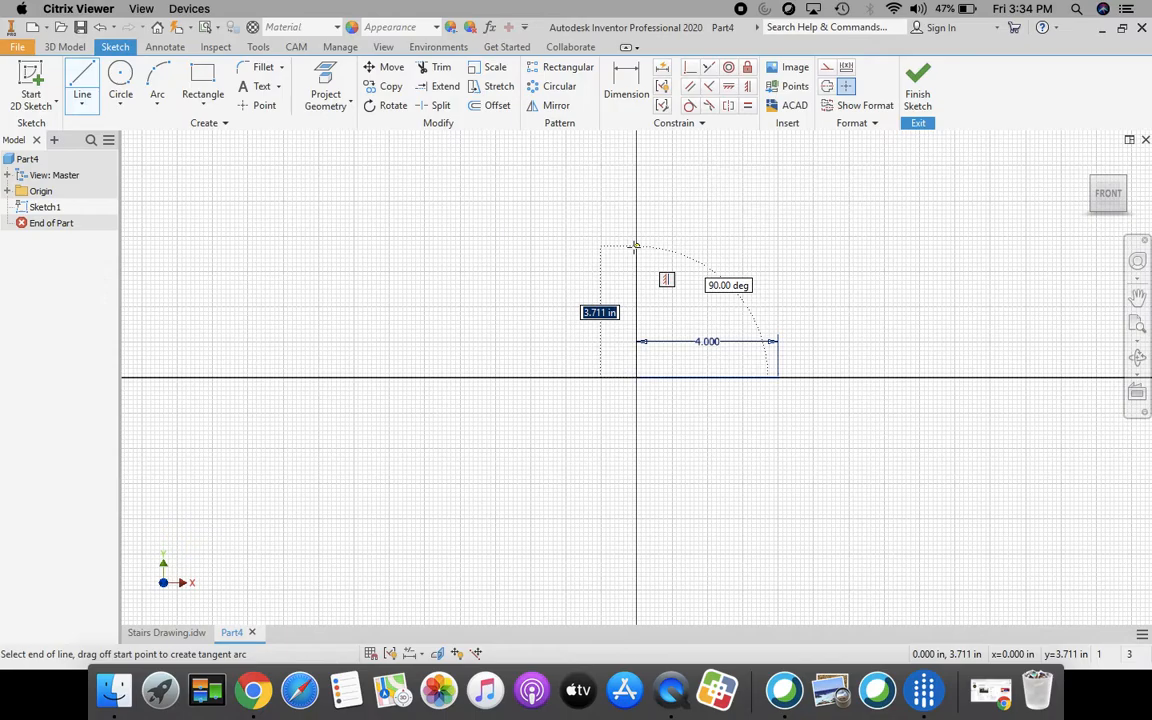
pyautogui.write('2')
pyautogui.press('Return')
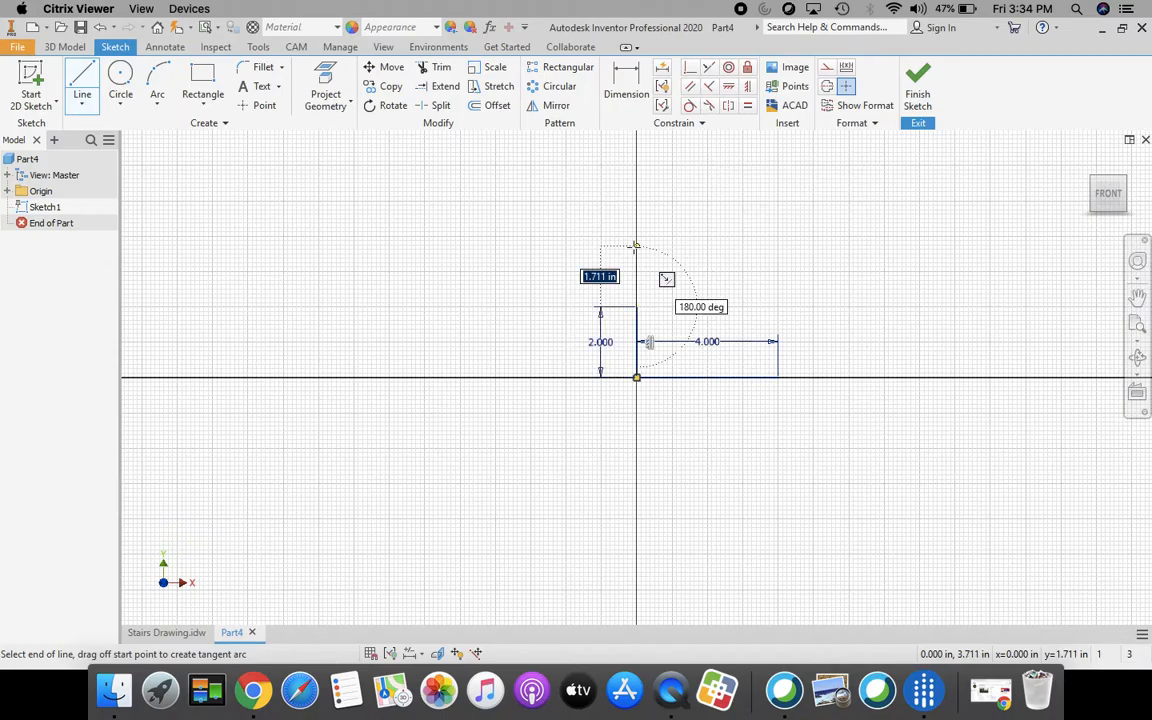
pyautogui.press('Escape')
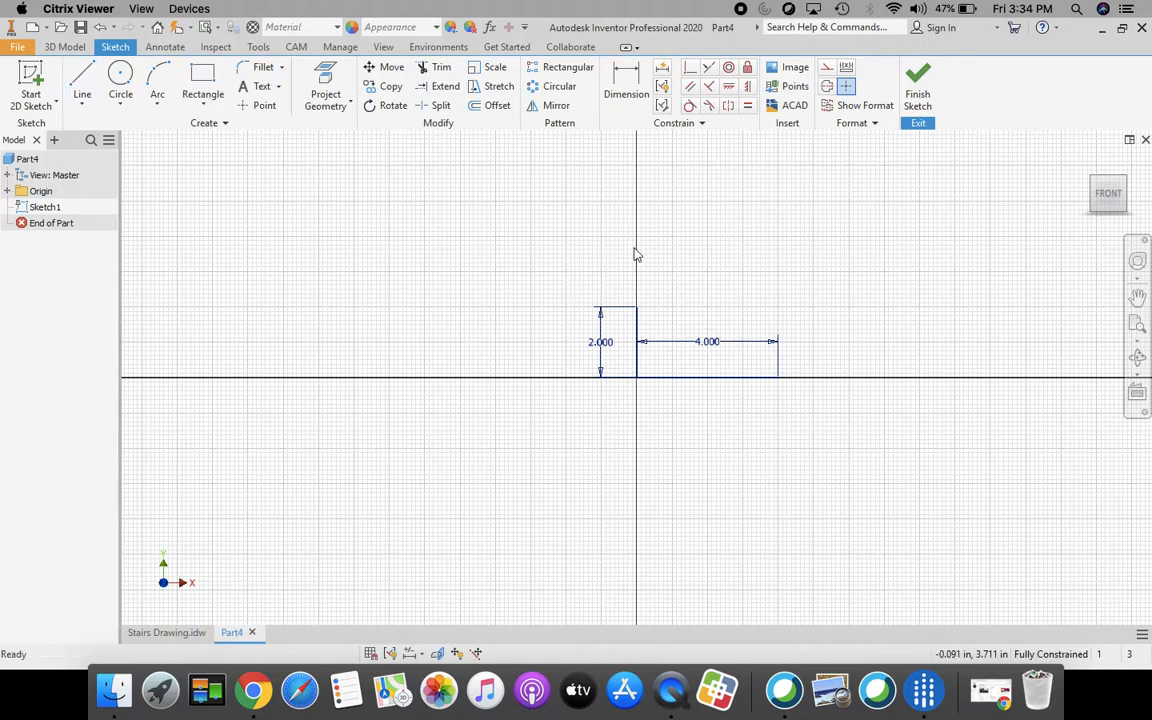
# Sketch a four-step profile from the vertical line's upper end to the base line's far end, treads about 0.9–1.2 in, risers about 0.4–0.6 in
pyautogui.click(1110, 194)
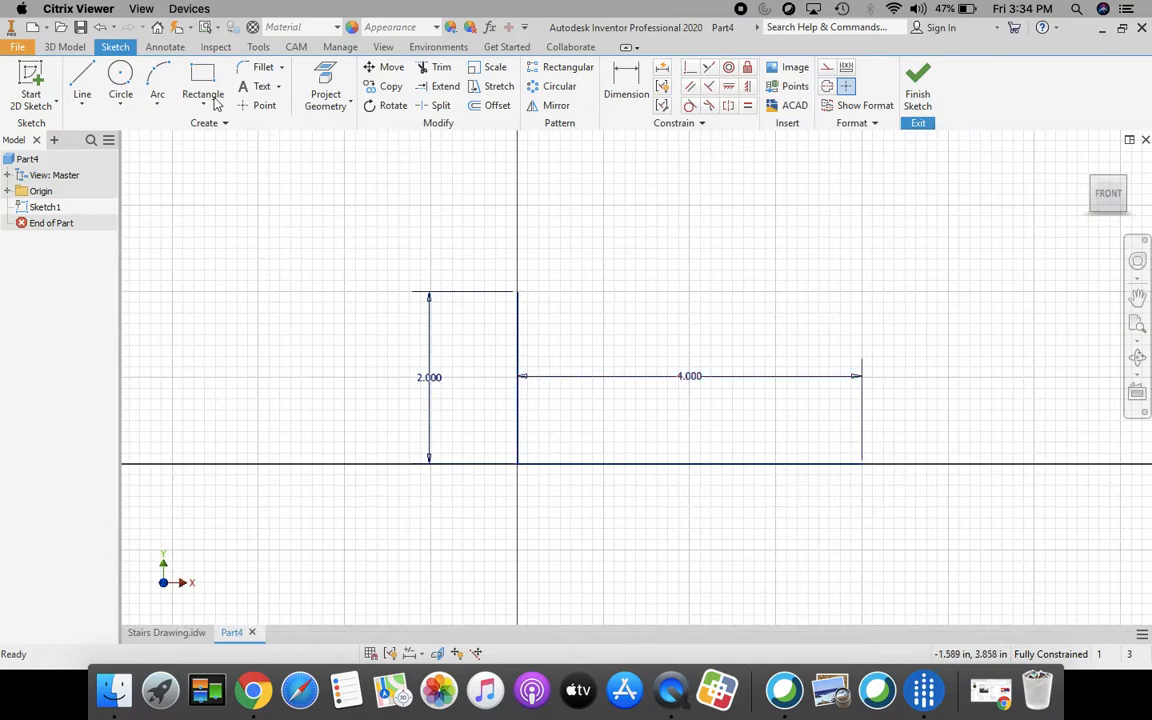
pyautogui.click(82, 82)
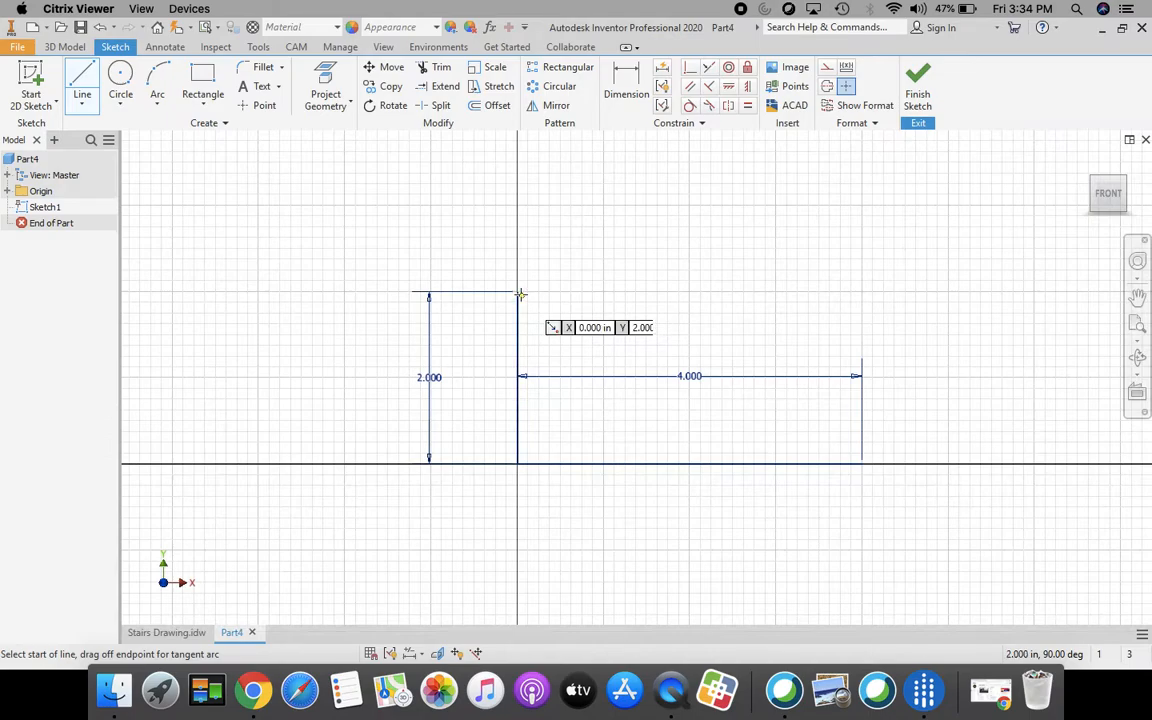
pyautogui.click(518, 292)
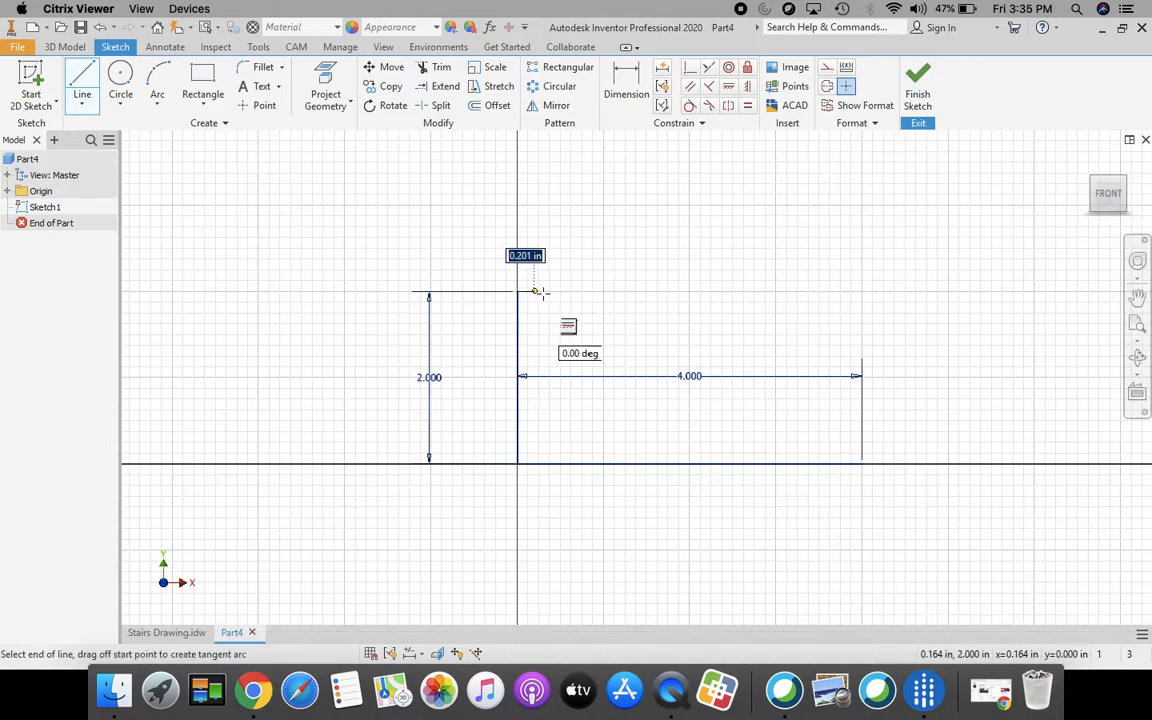
pyautogui.click(594, 292)
pyautogui.moveTo(594, 292); pyautogui.dragTo(594, 338)
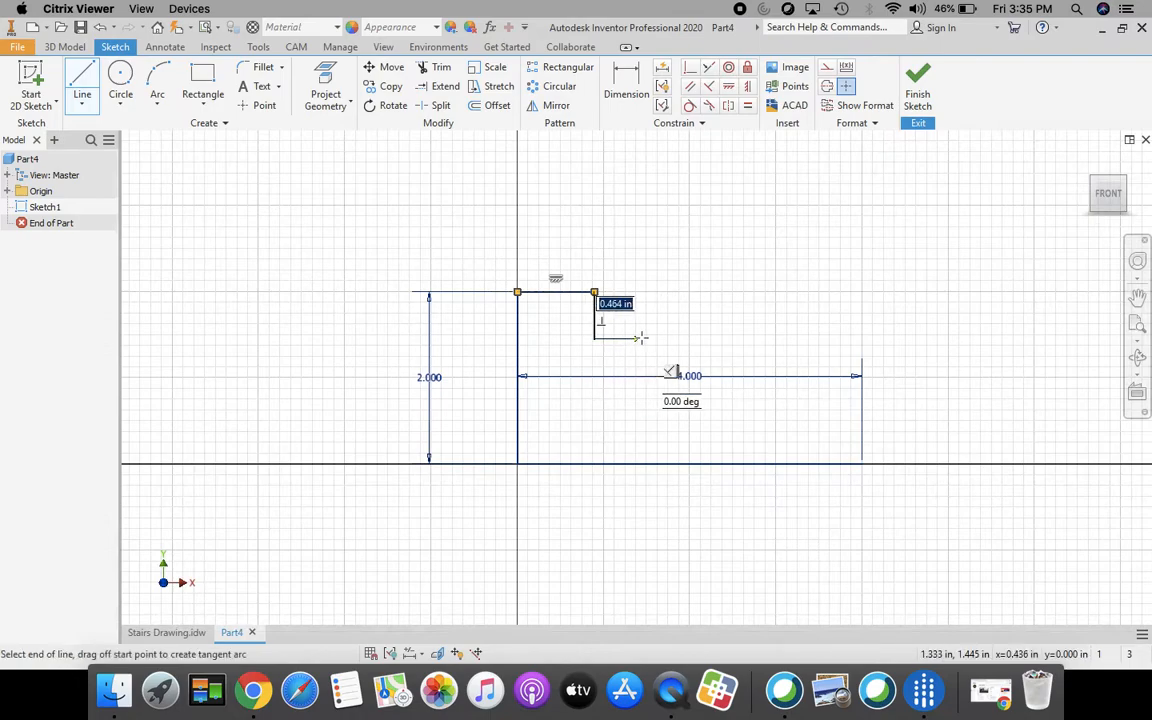
pyautogui.click(691, 340)
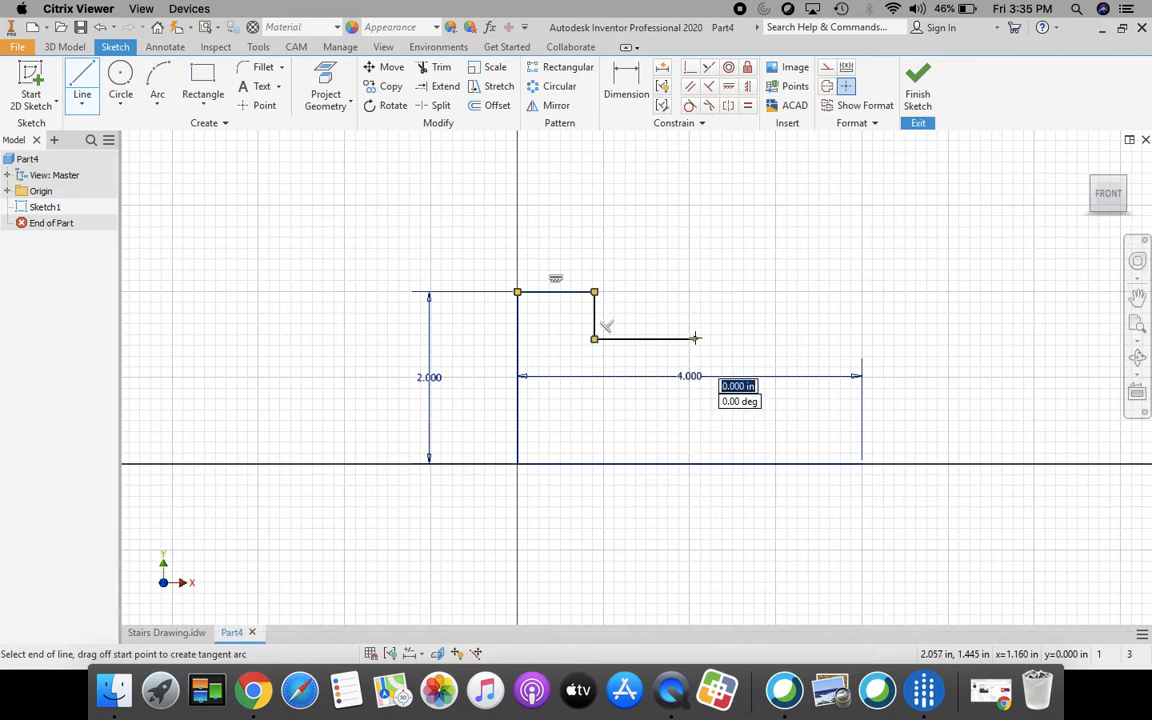
pyautogui.moveTo(693, 344)
pyautogui.mouseDown()
pyautogui.moveTo(696, 406)
pyautogui.moveTo(785, 425)
pyautogui.moveTo(689, 380)
pyautogui.moveTo(693, 360)
pyautogui.mouseUp()
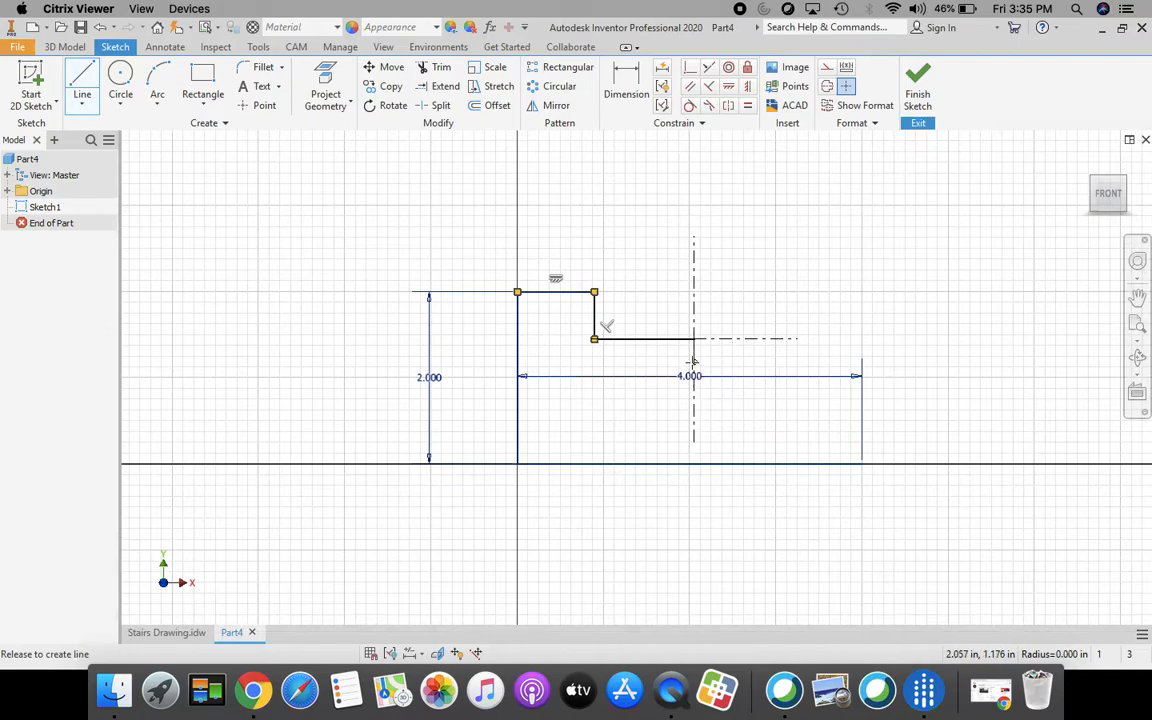
pyautogui.moveTo(694, 362); pyautogui.dragTo(694, 389)
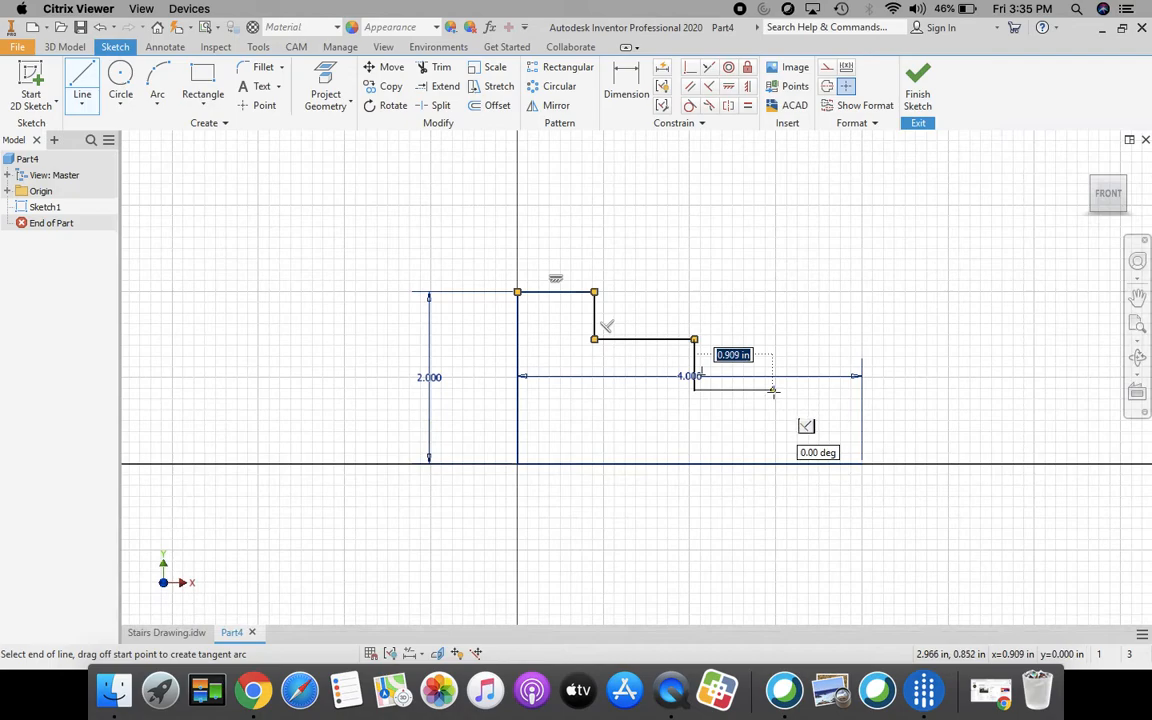
pyautogui.moveTo(772, 389); pyautogui.dragTo(775, 427)
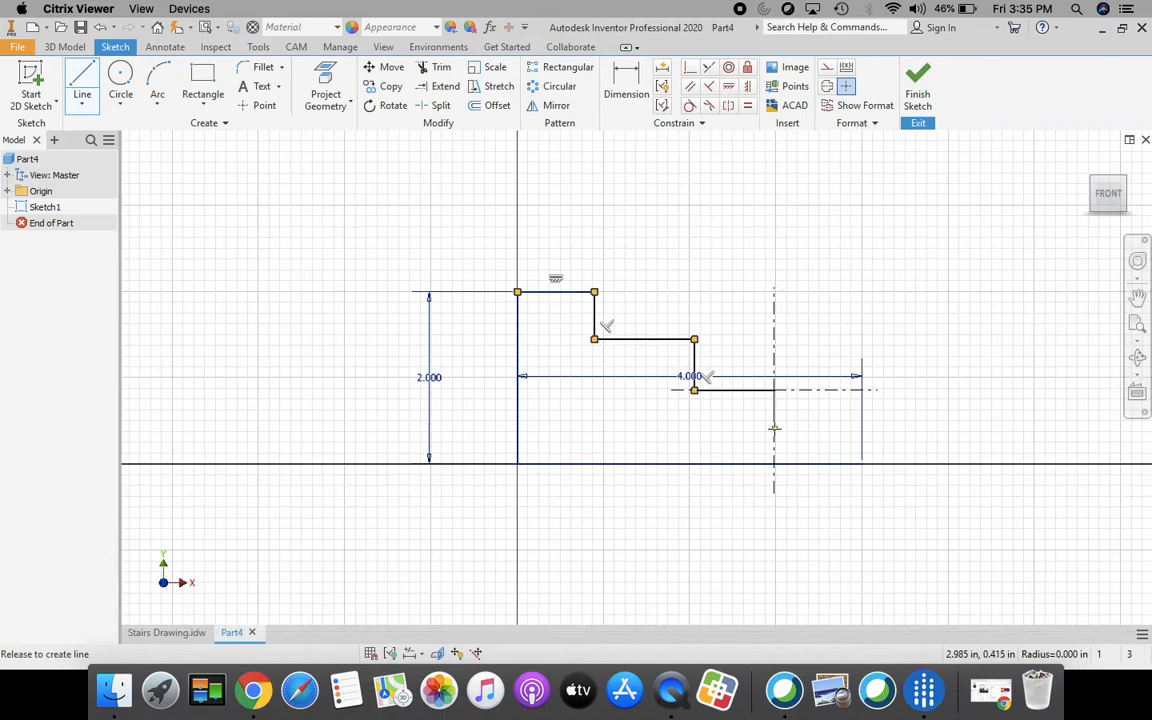
pyautogui.moveTo(773, 428); pyautogui.dragTo(773, 428)
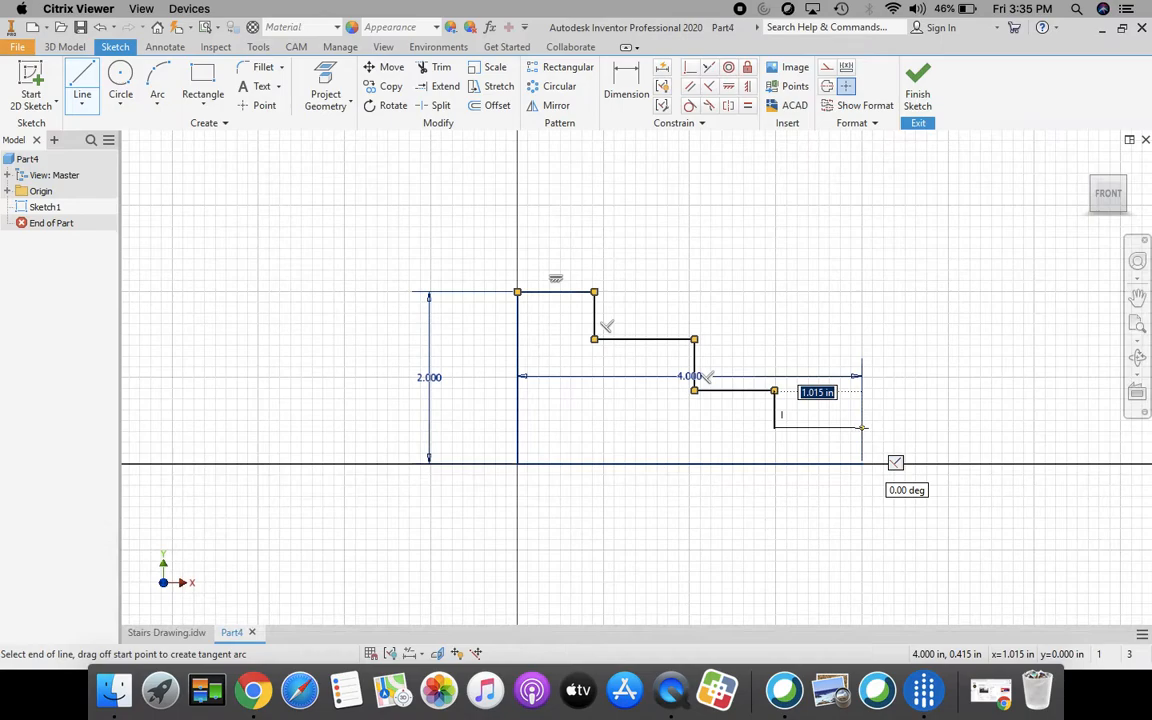
pyautogui.moveTo(862, 427); pyautogui.dragTo(862, 463)
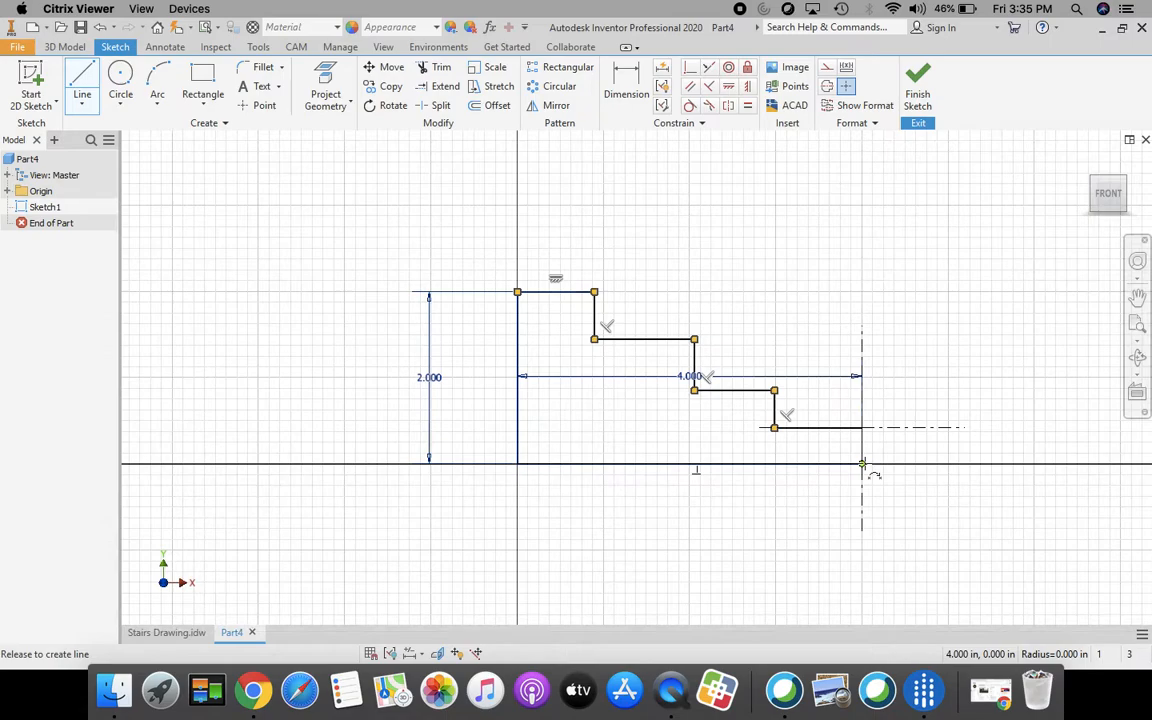
pyautogui.moveTo(862, 463); pyautogui.dragTo(862, 463)
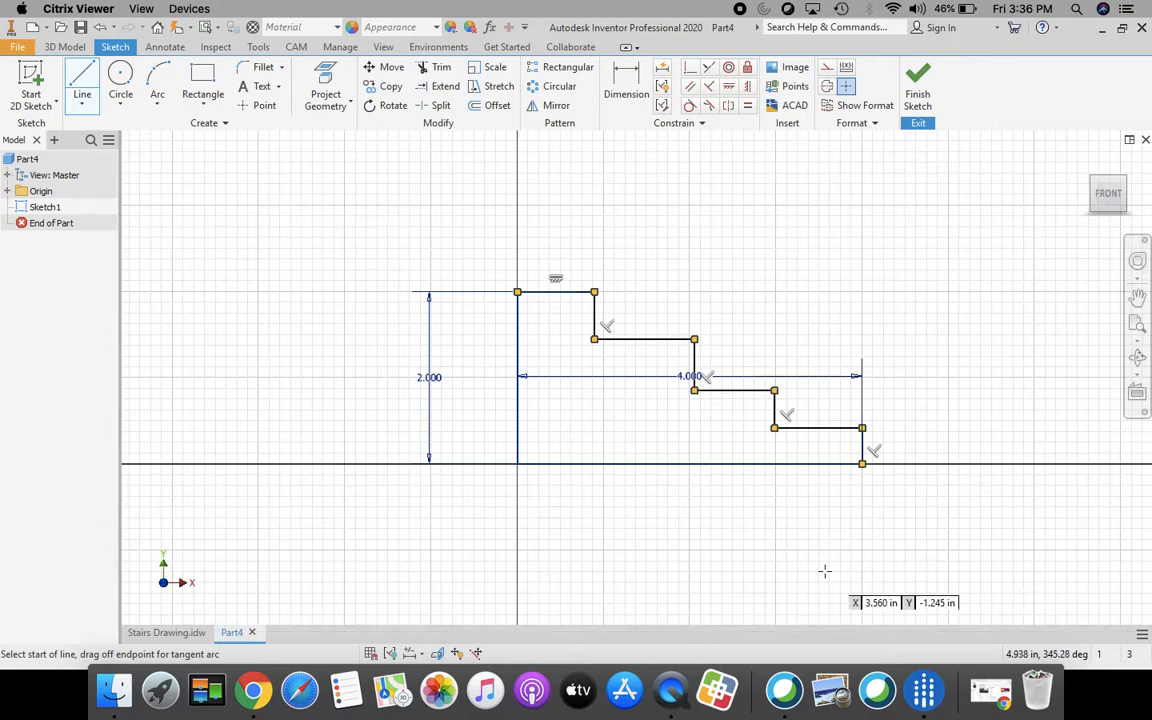
pyautogui.press('Escape')
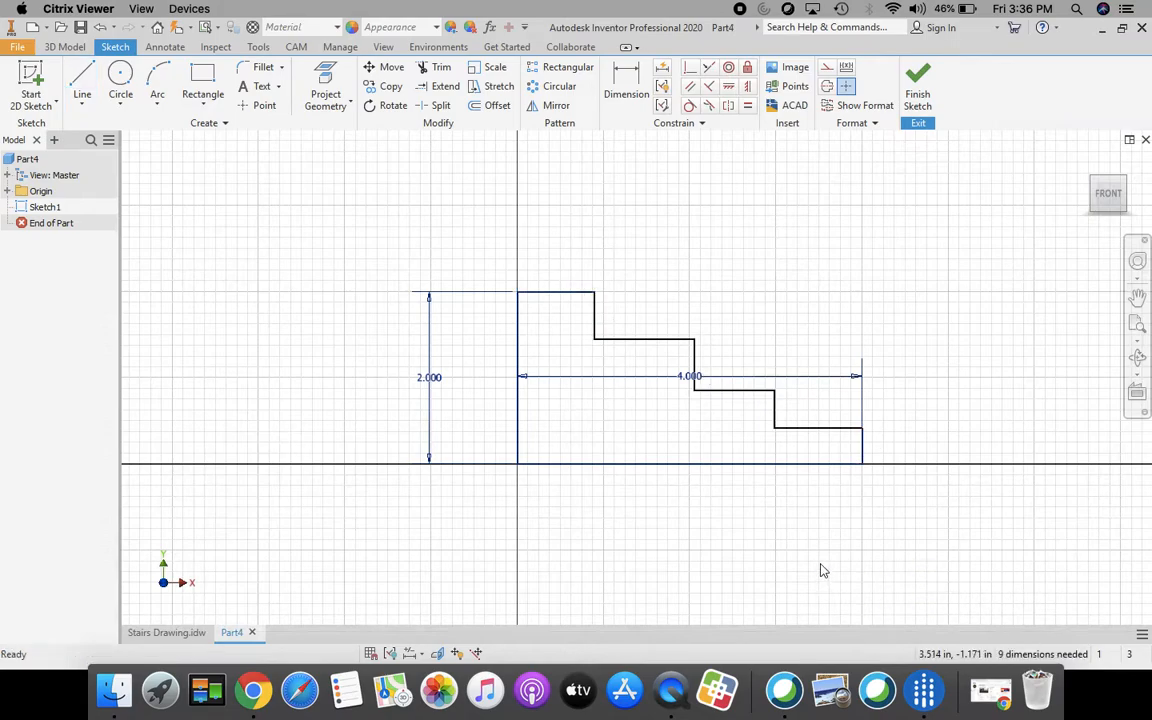
# Check the tread width in the Stairs Drawing and dimension the lowest tread of the stepped profile at 1 in
pyautogui.click(627, 76)
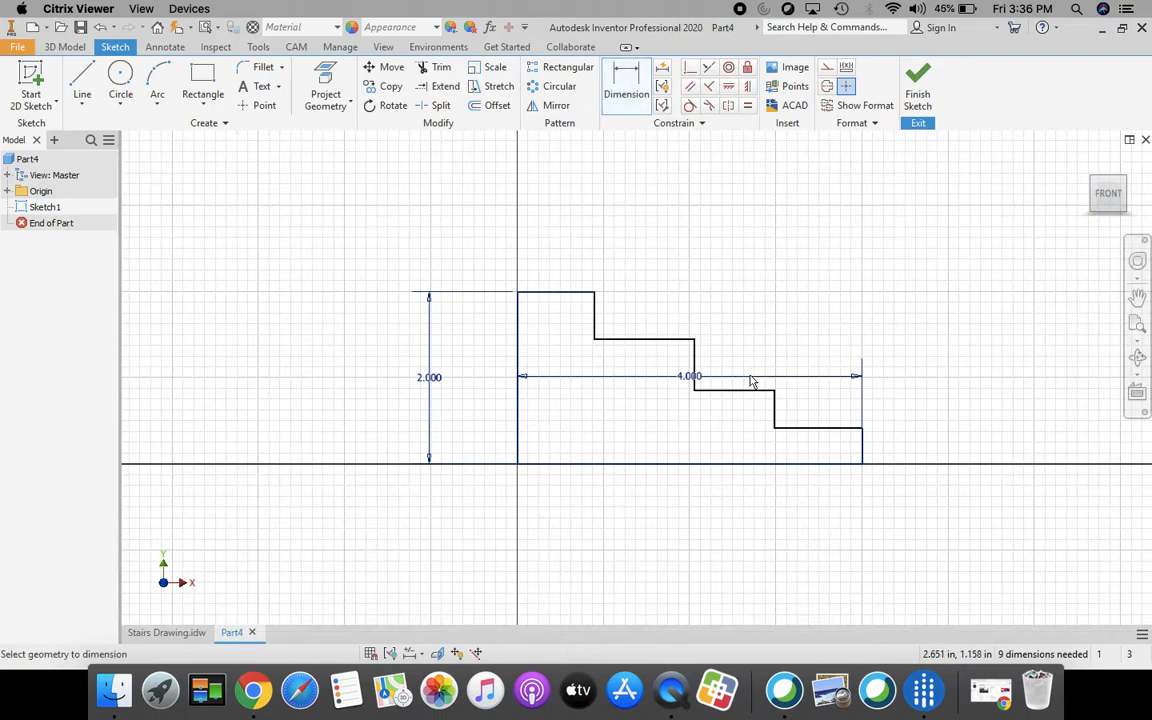
pyautogui.click(835, 434)
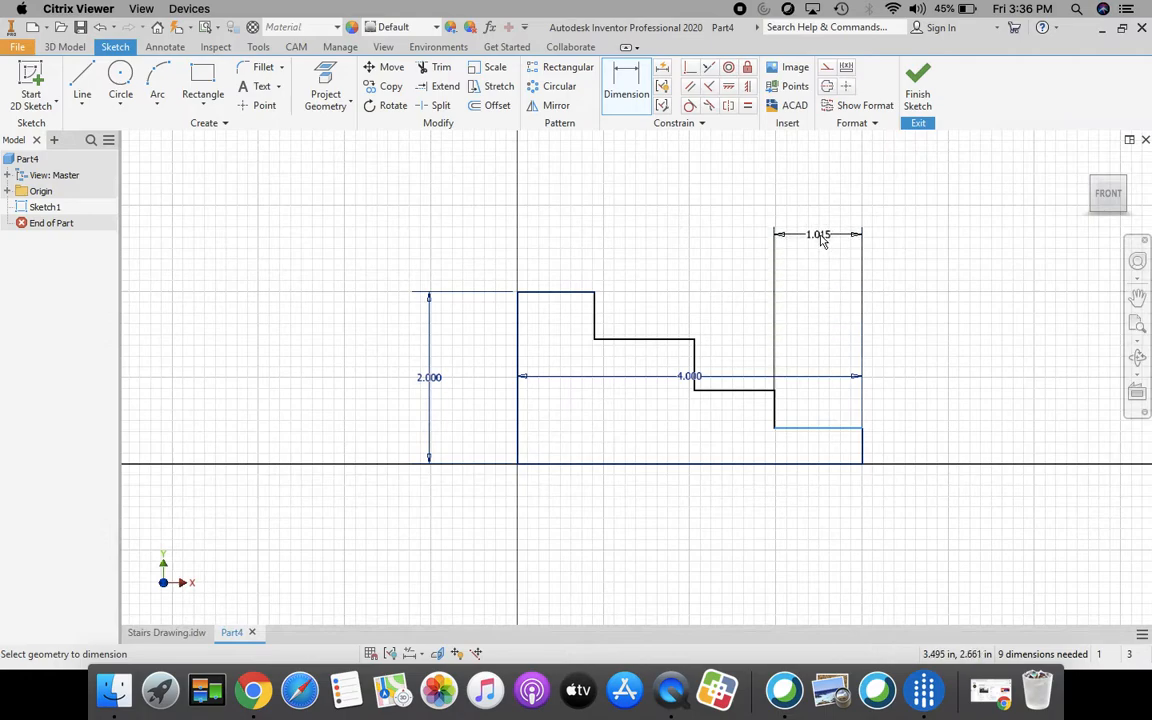
pyautogui.click(822, 235)
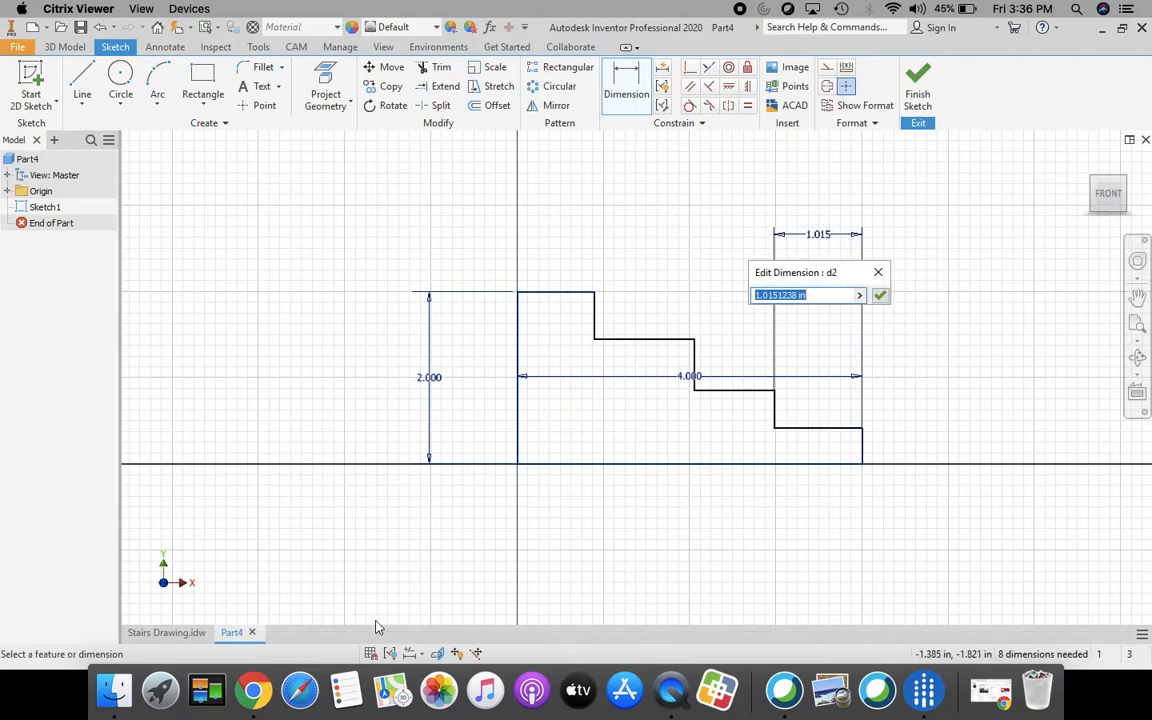
pyautogui.click(166, 632)
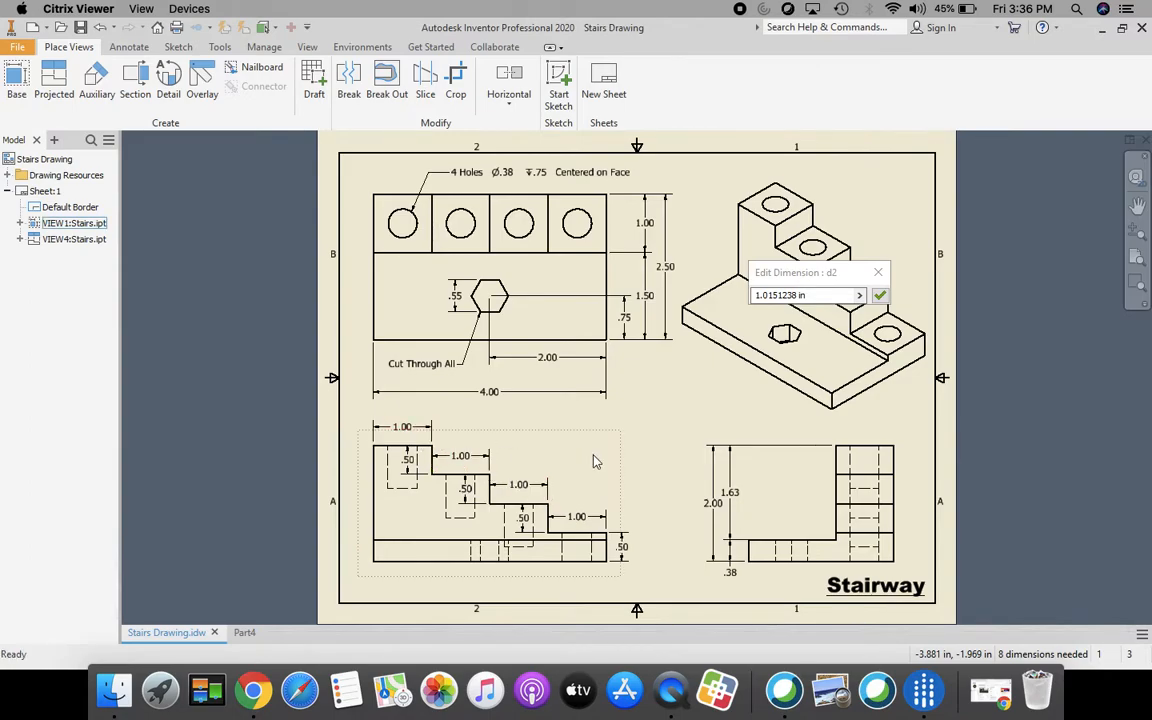
pyautogui.click(244, 631)
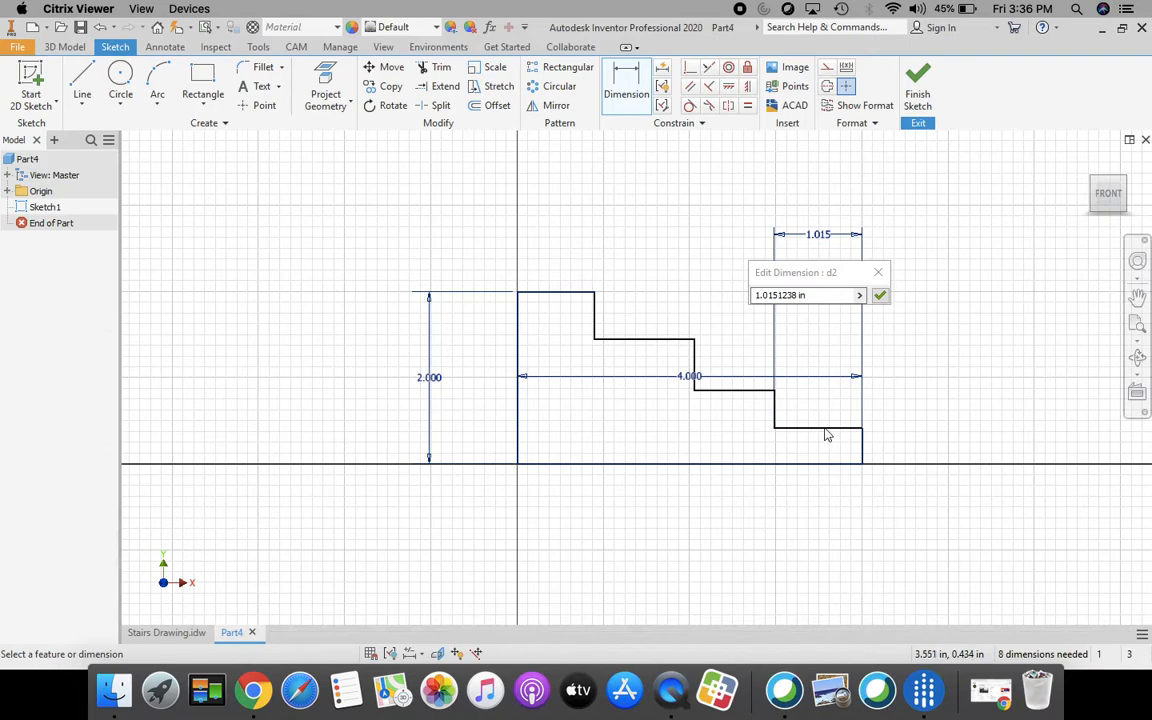
pyautogui.click(818, 294)
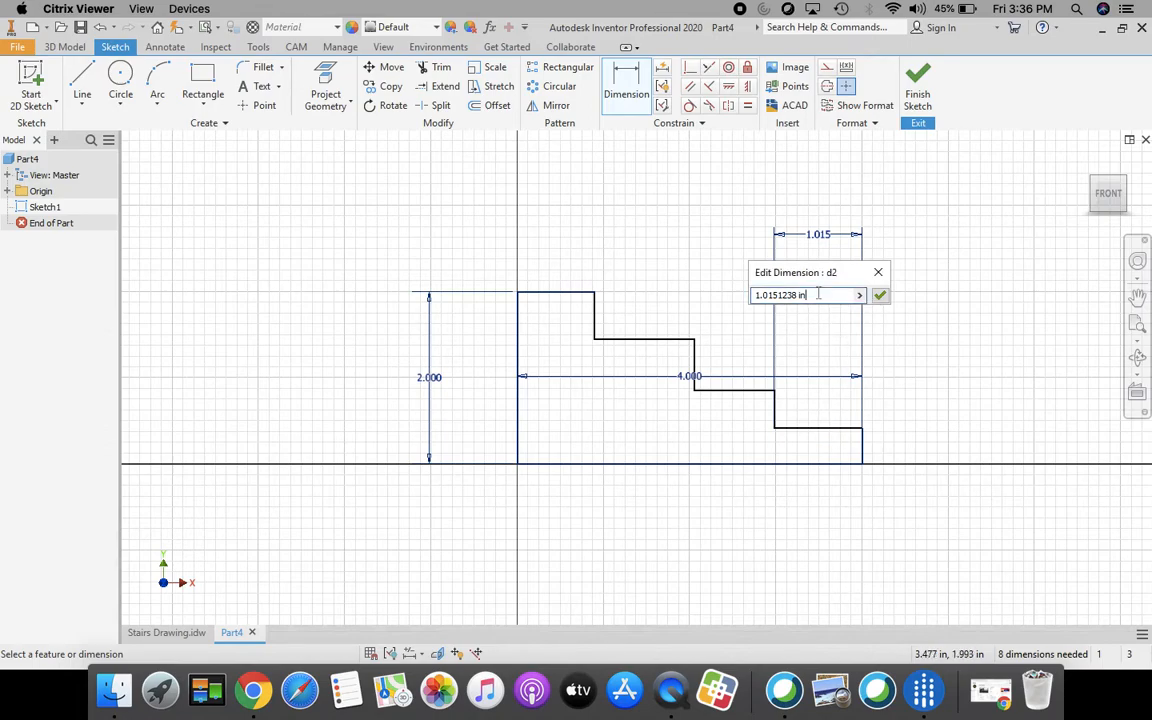
pyautogui.moveTo(803, 295); pyautogui.dragTo(758, 295)
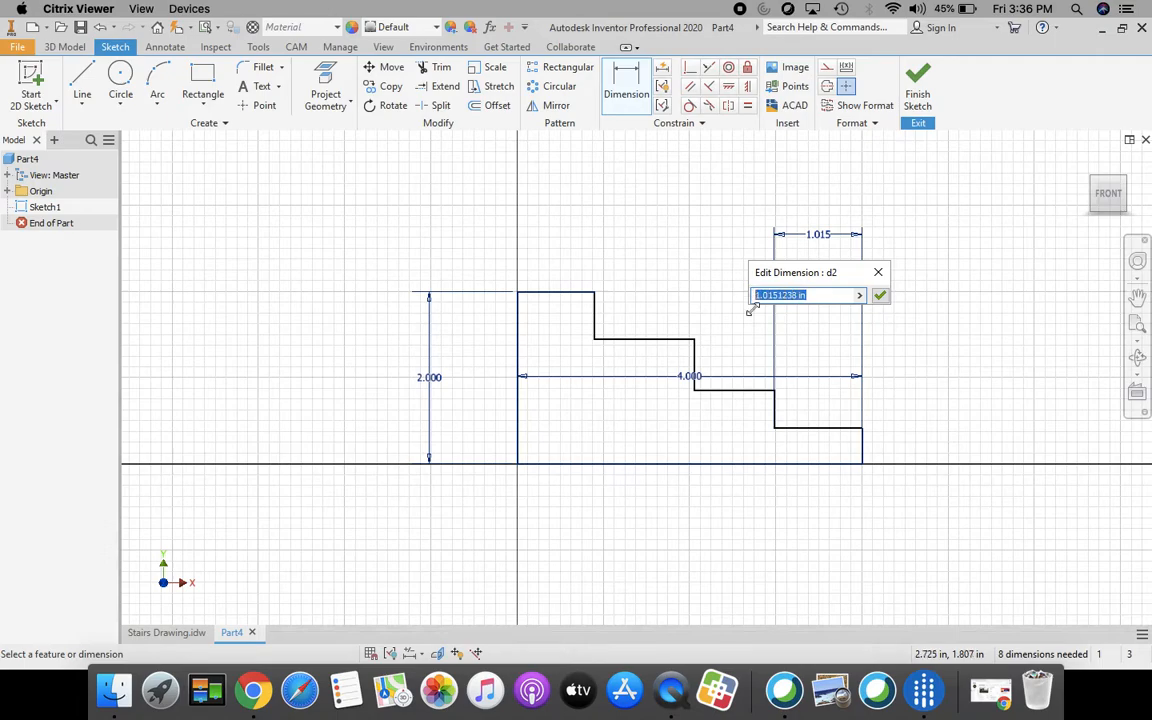
pyautogui.write('1')
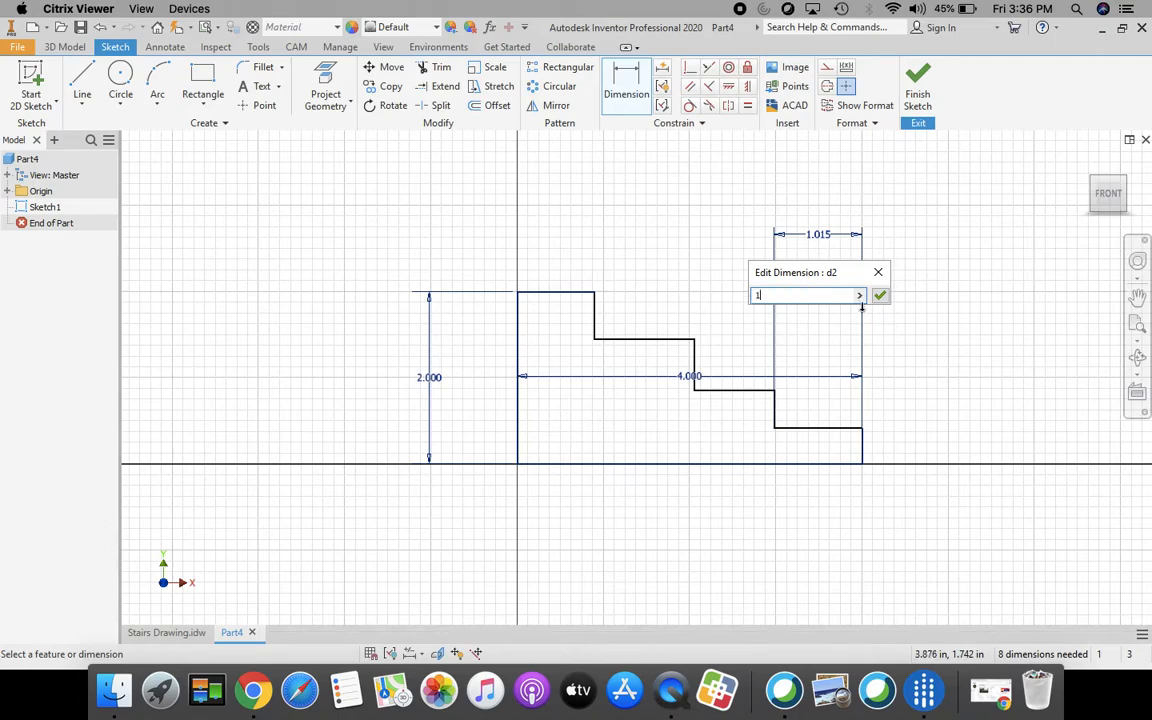
pyautogui.click(880, 296)
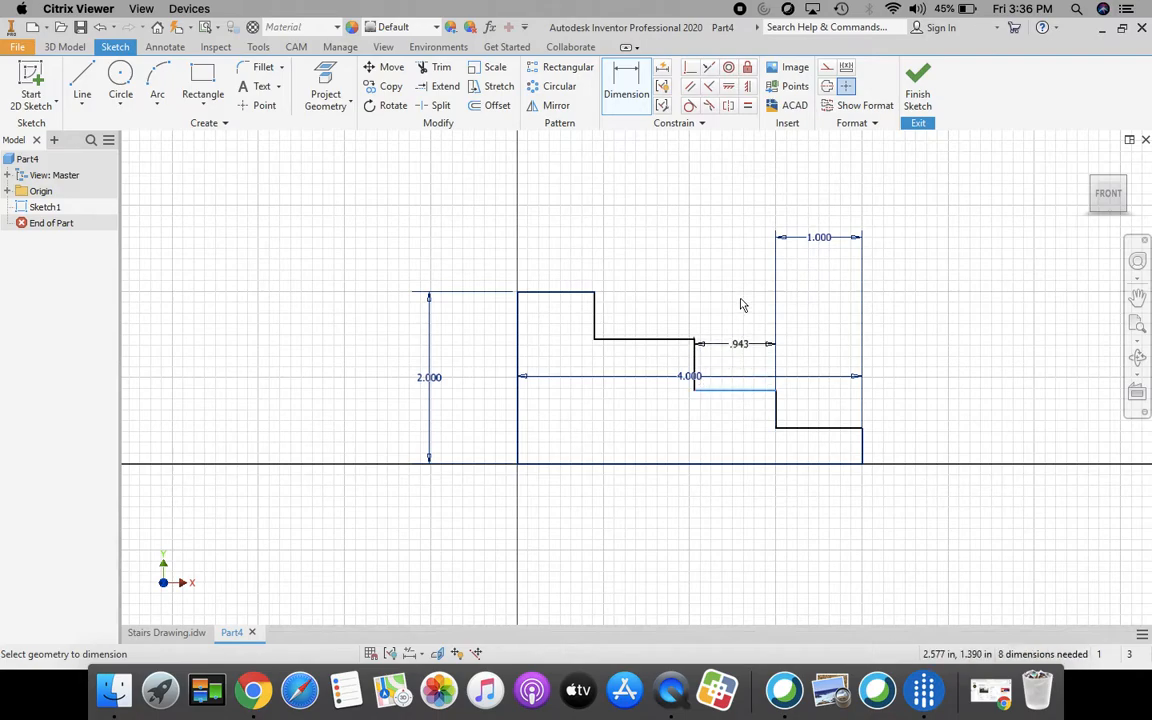
# Dimension the second and third treads from the bottom of the profile at 1 in each
pyautogui.click(738, 243)
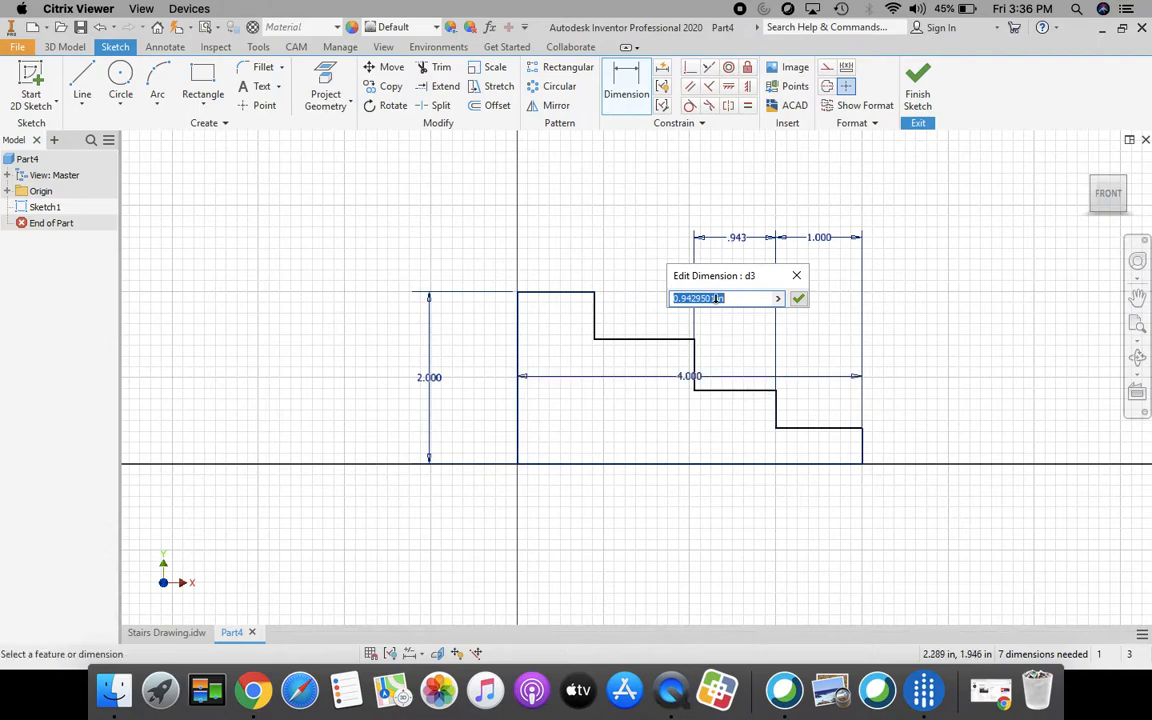
pyautogui.write('1')
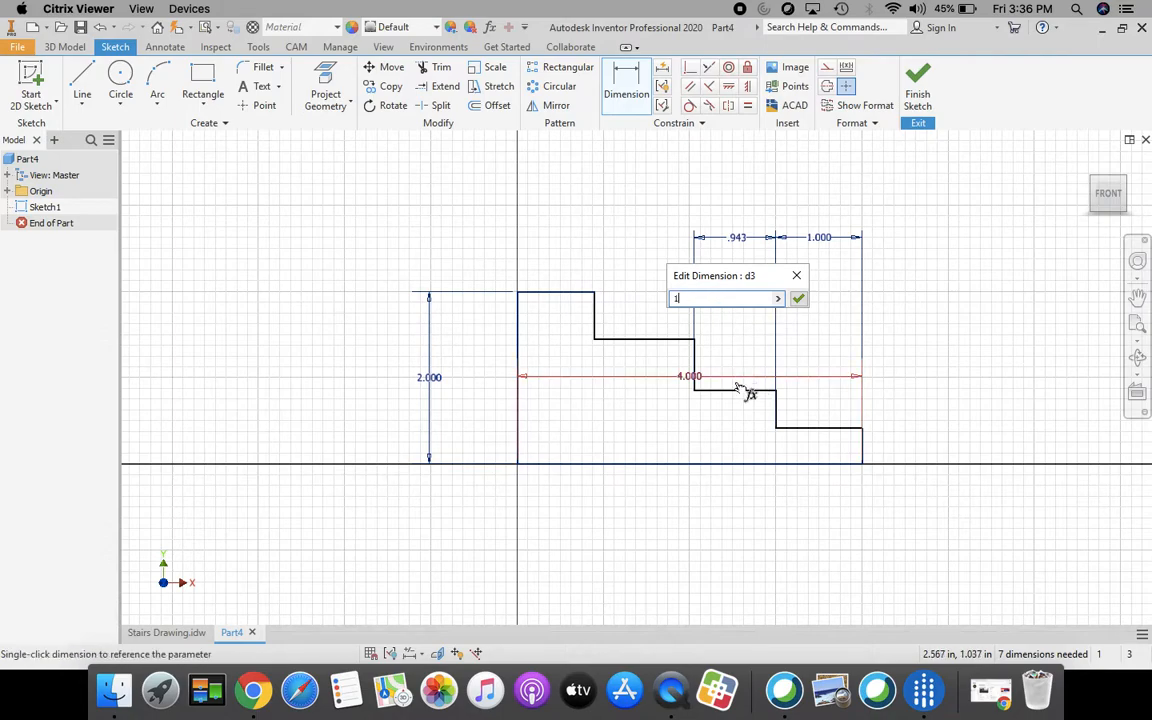
pyautogui.click(798, 299)
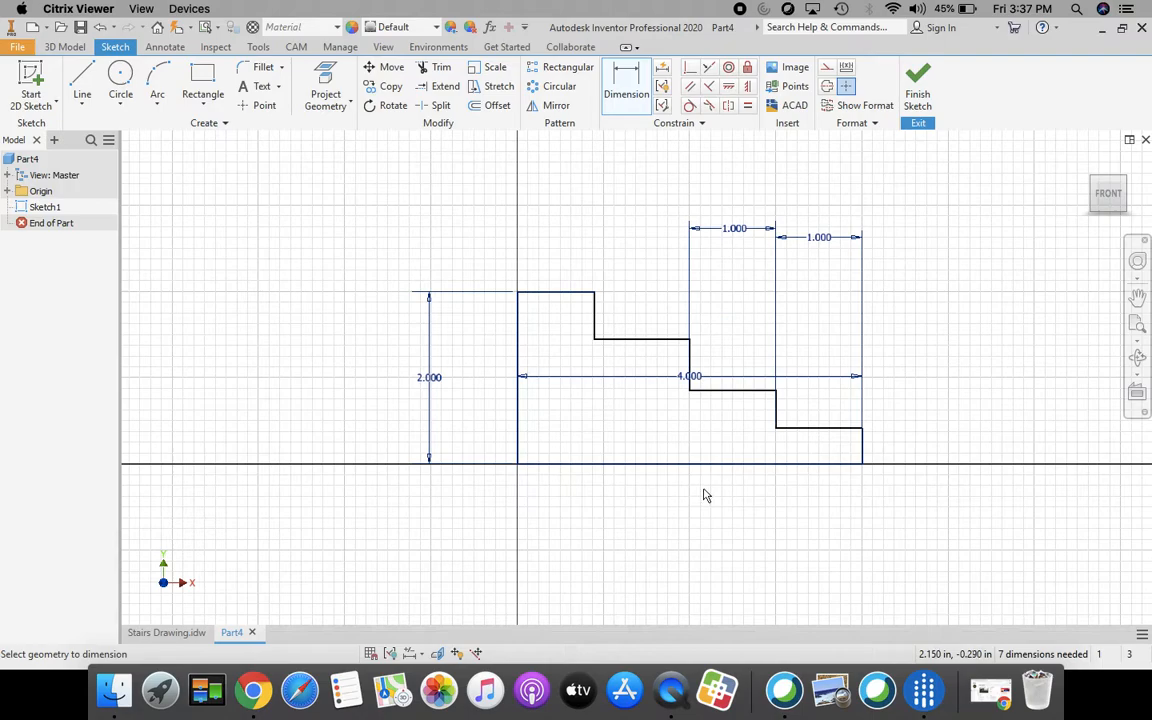
pyautogui.click(643, 346)
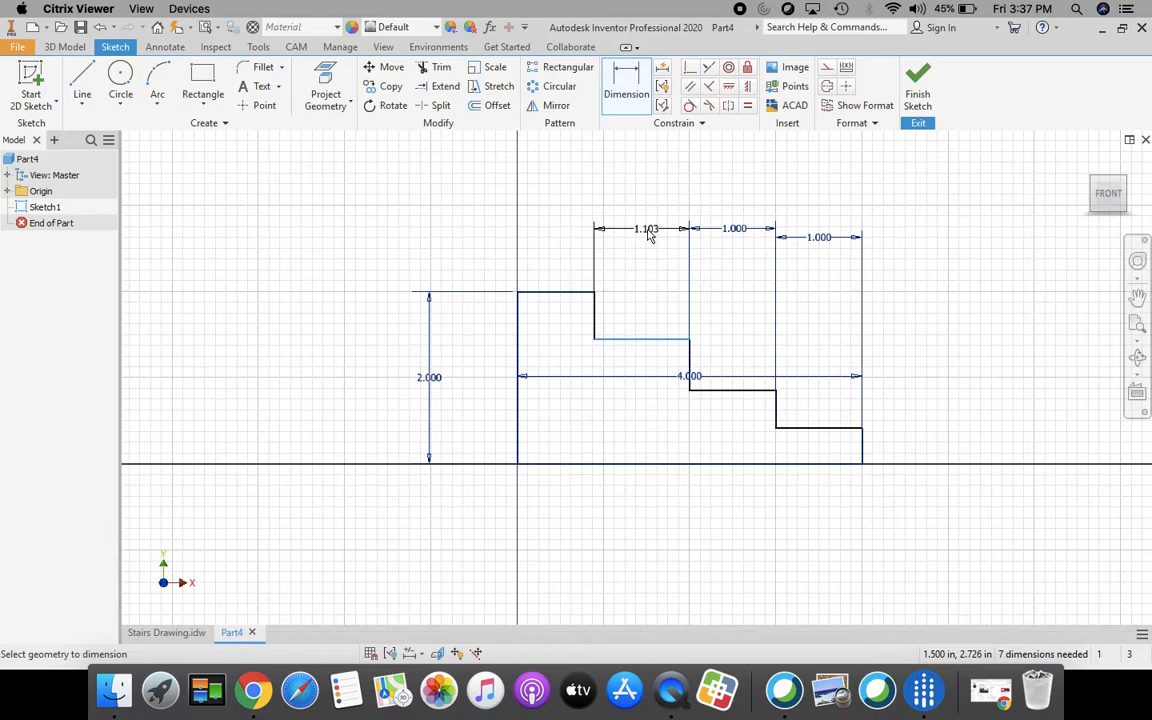
pyautogui.click(648, 234)
pyautogui.write('1')
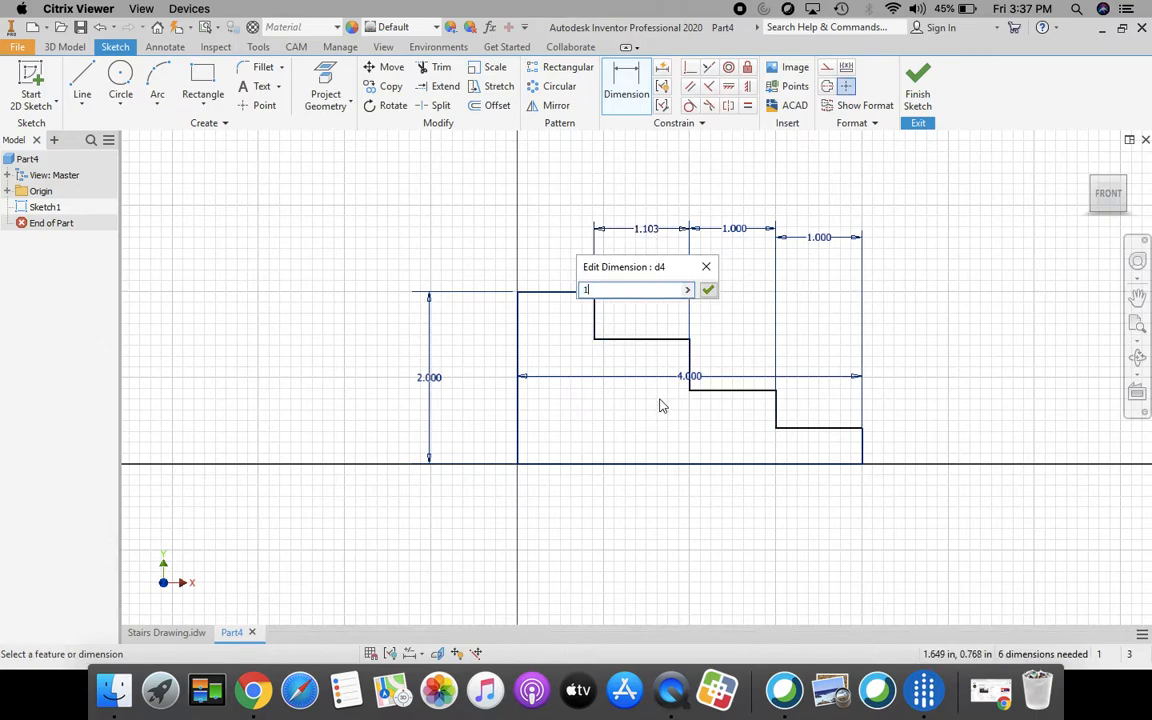
pyautogui.click(708, 291)
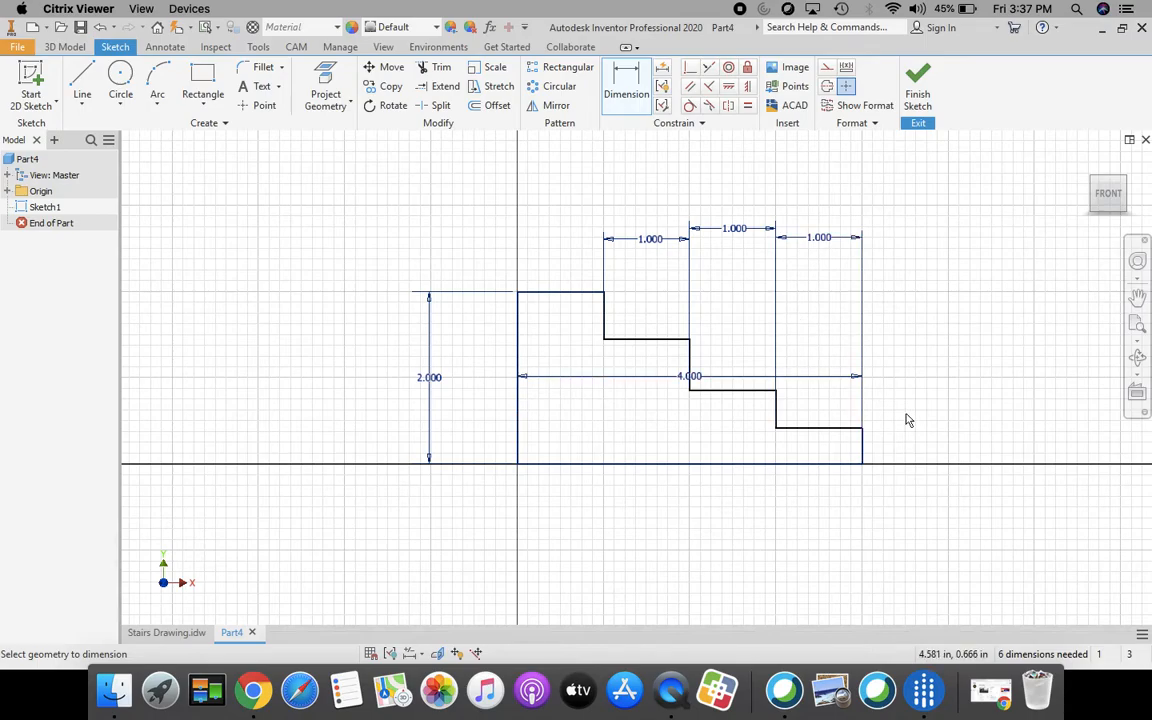
# Dimension the two lowest risers of the stepped profile at 0.5 in each
pyautogui.click(864, 447)
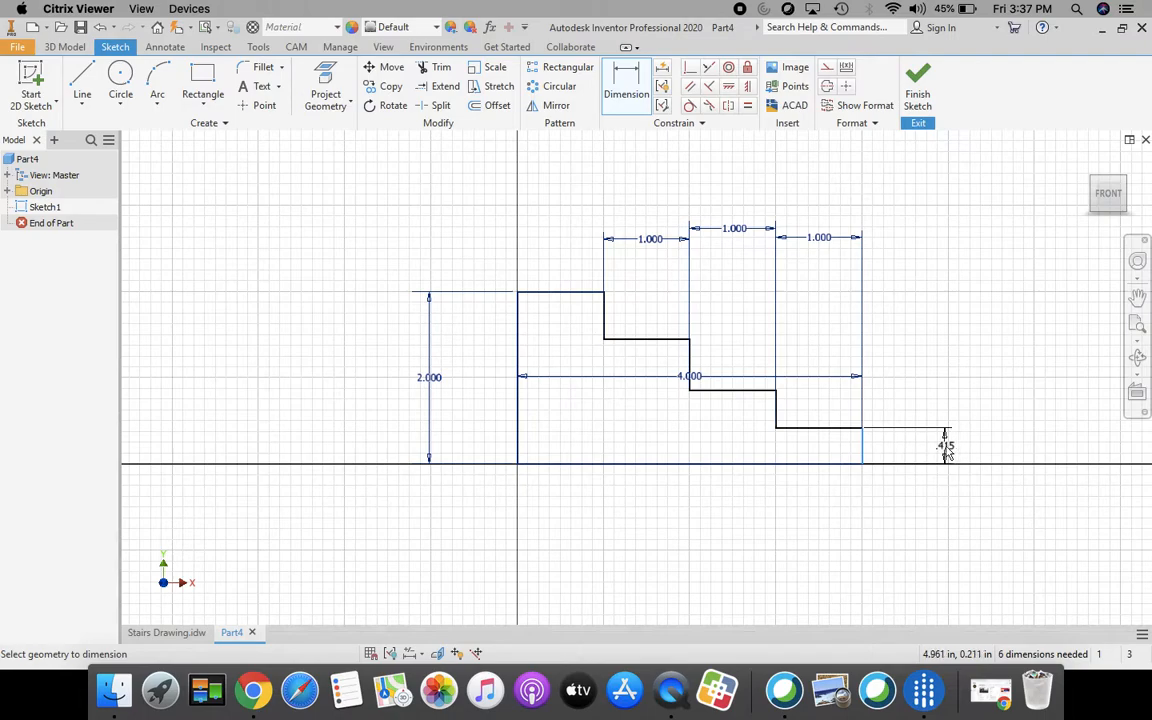
pyautogui.click(946, 450)
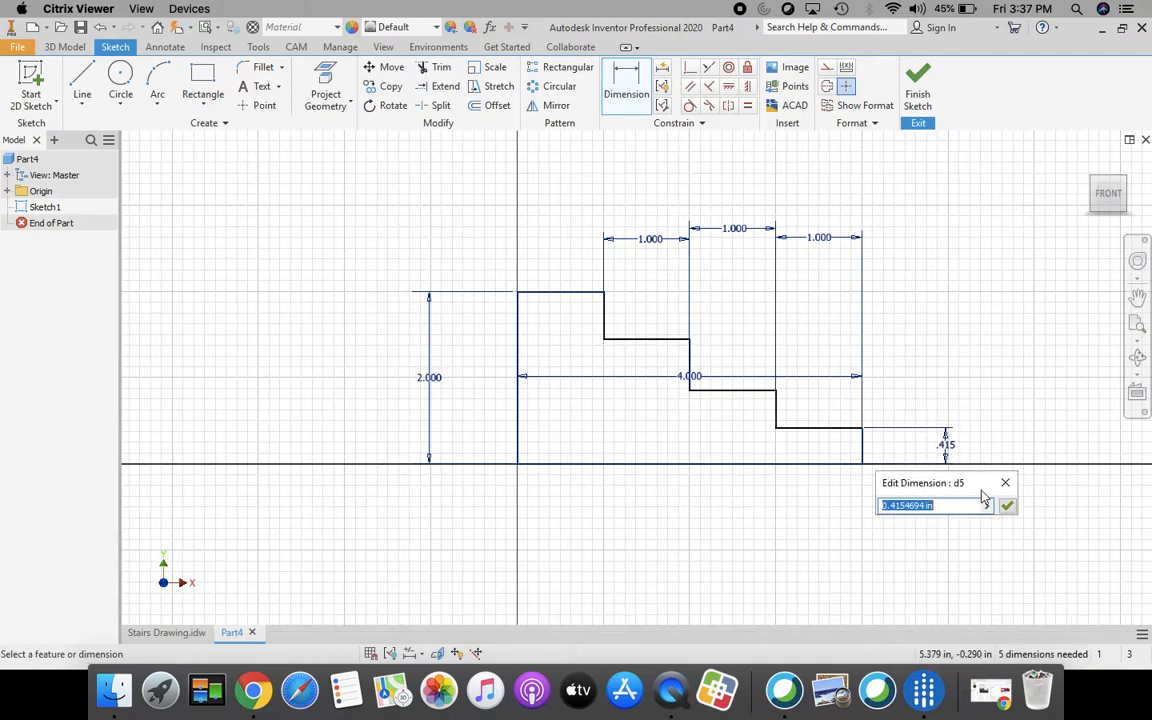
pyautogui.write('.5')
pyautogui.click(1007, 506)
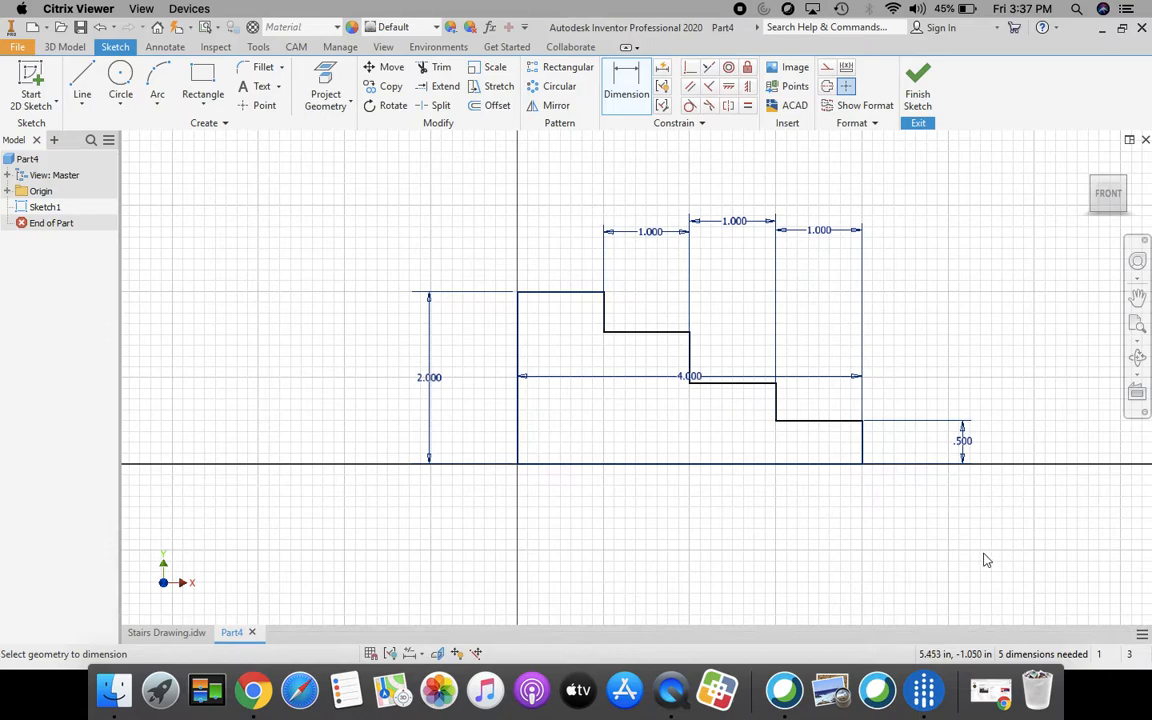
pyautogui.click(779, 406)
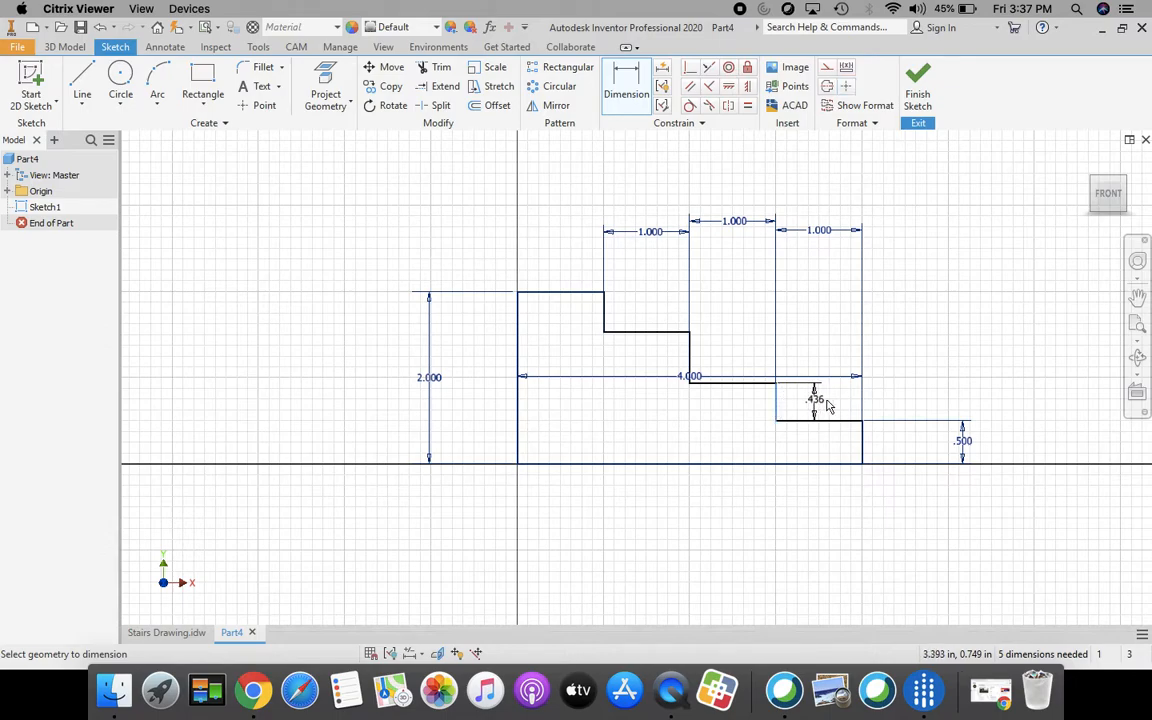
pyautogui.click(960, 402)
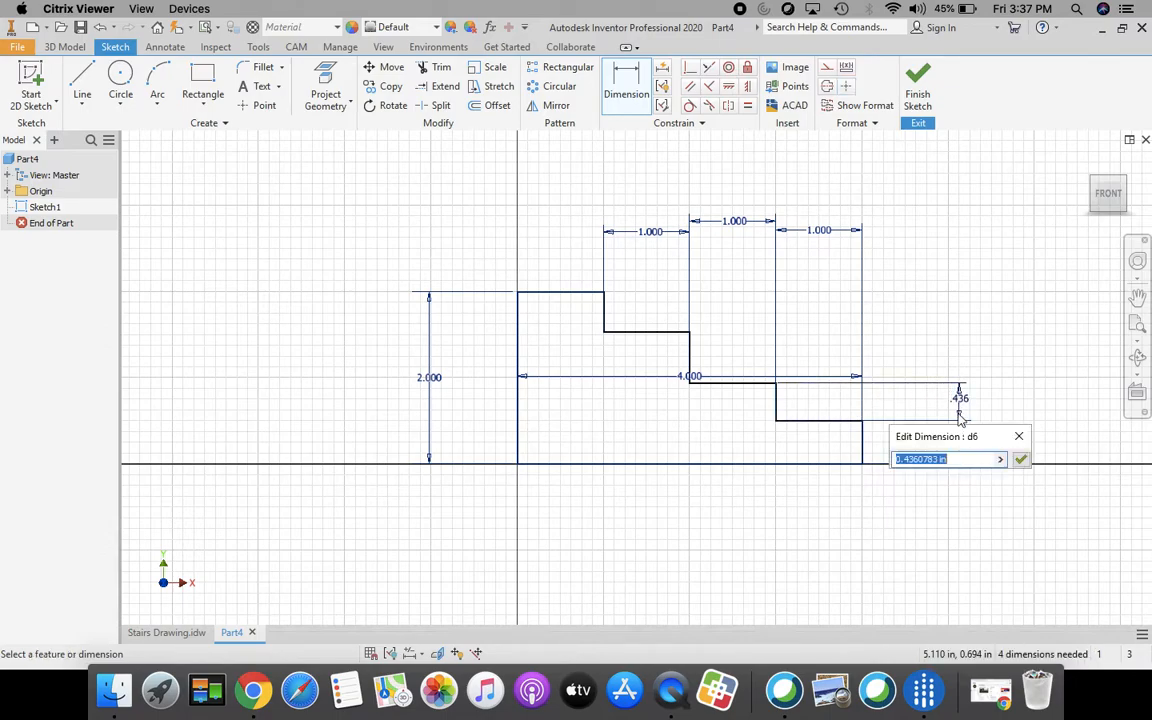
pyautogui.write('.5')
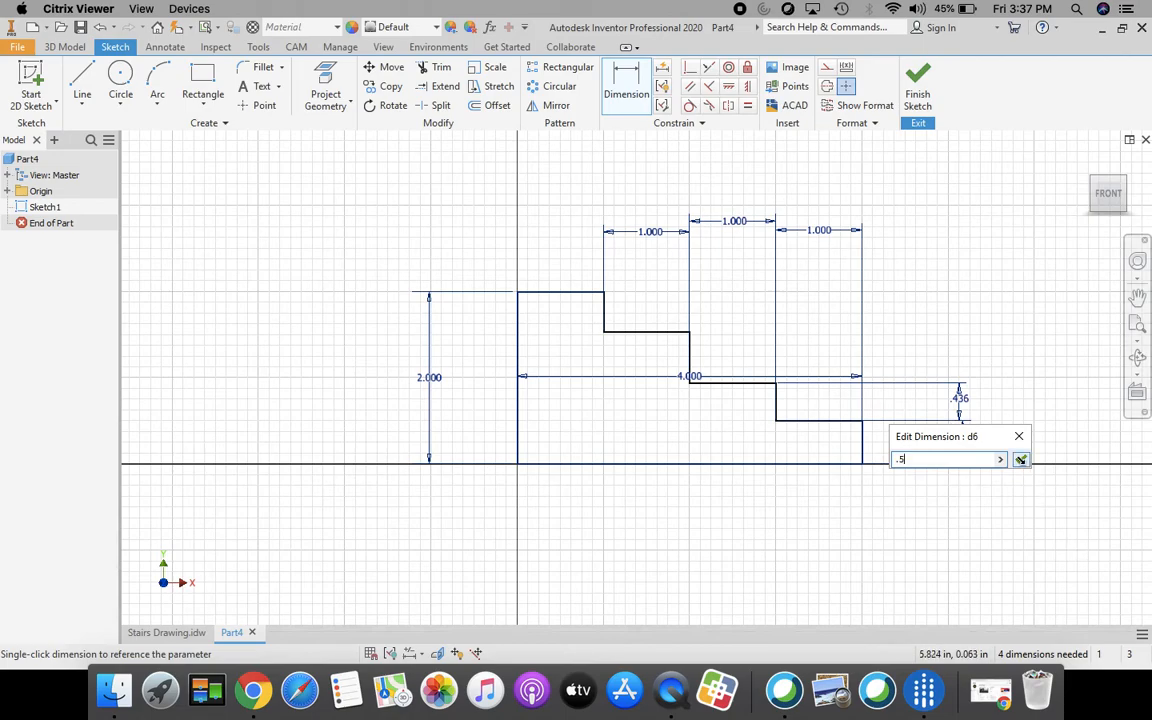
pyautogui.click(1020, 459)
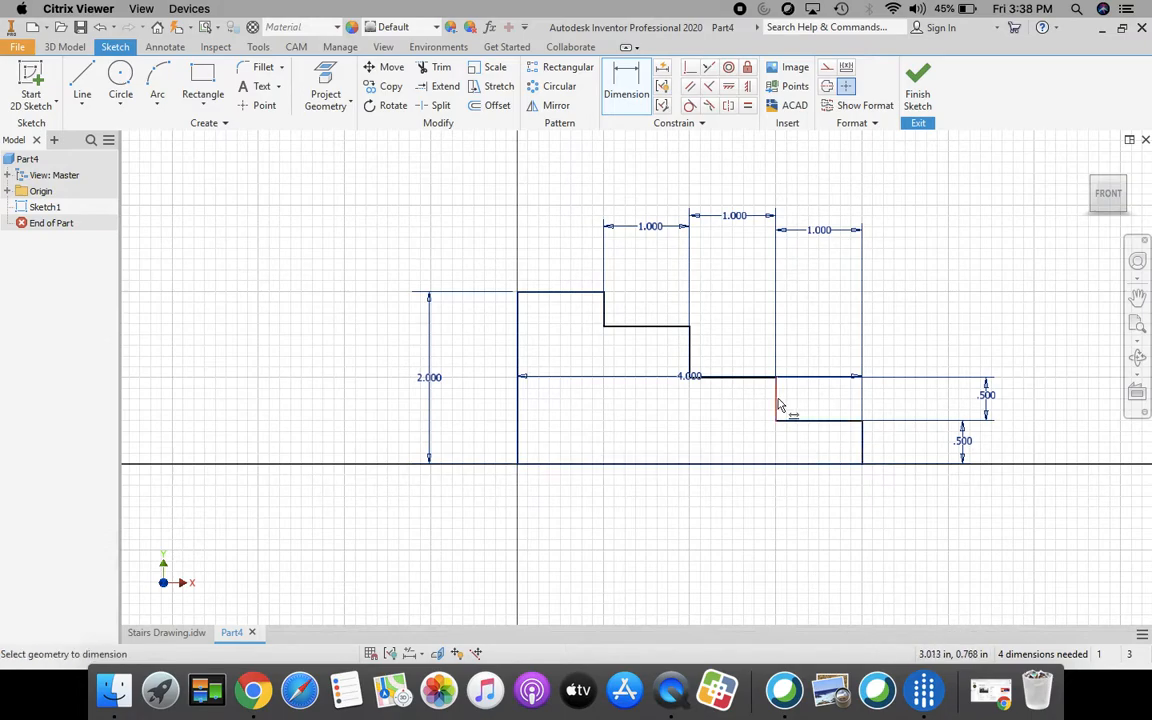
# Dimension the third riser from the bottom at 0.5 in and finish the profile sketch
pyautogui.click(692, 350)
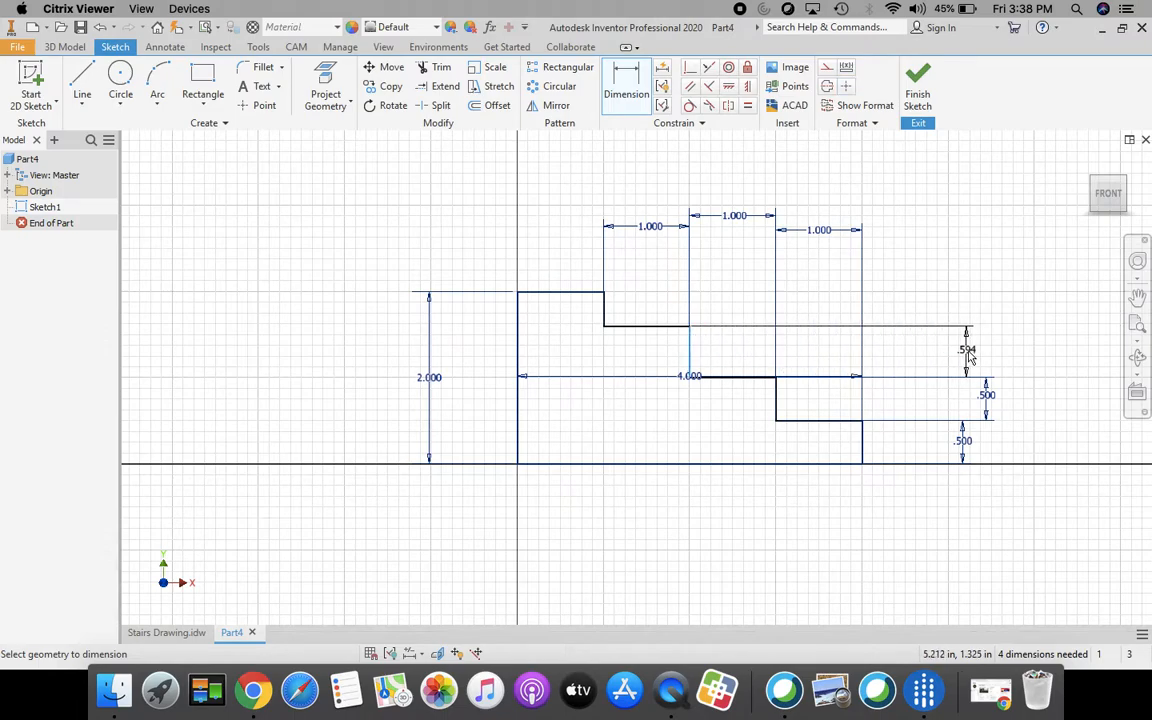
pyautogui.click(955, 357)
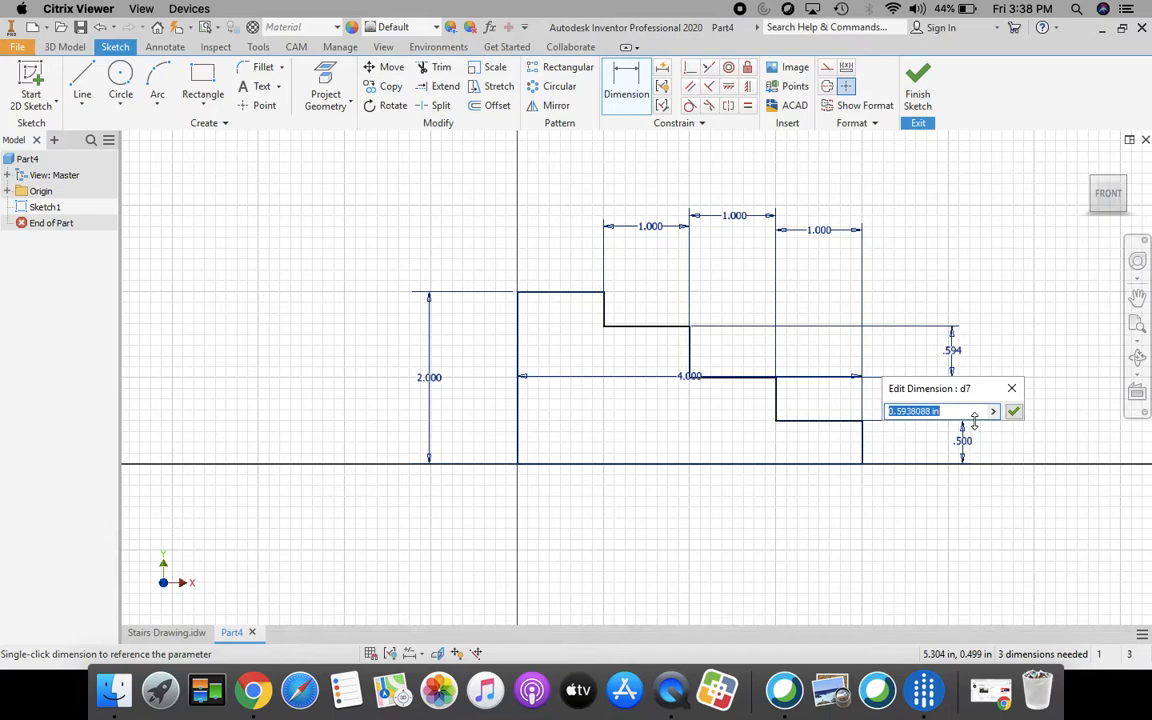
pyautogui.write('.5')
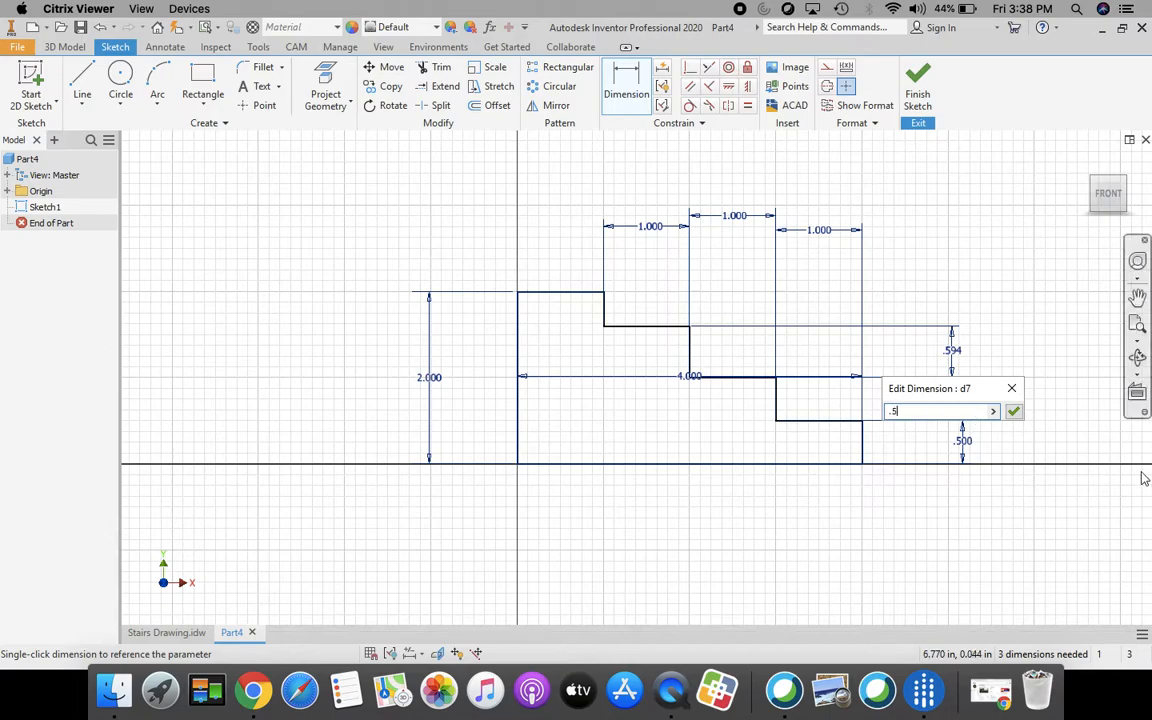
pyautogui.click(1013, 411)
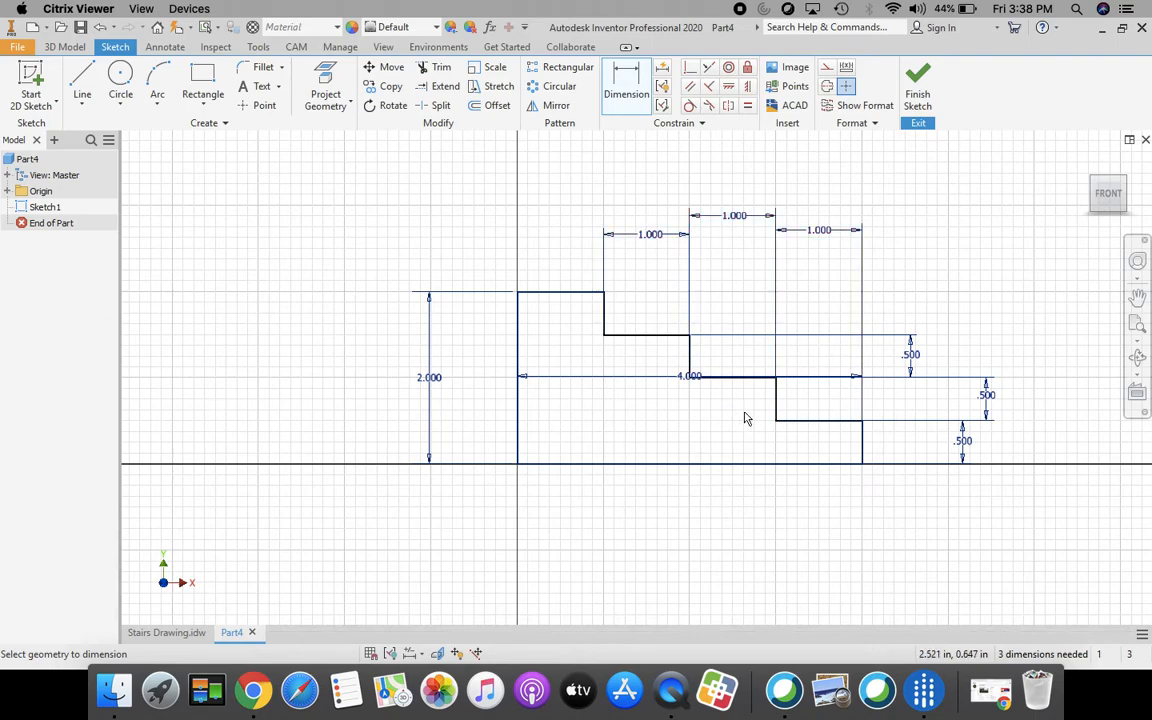
pyautogui.click(918, 82)
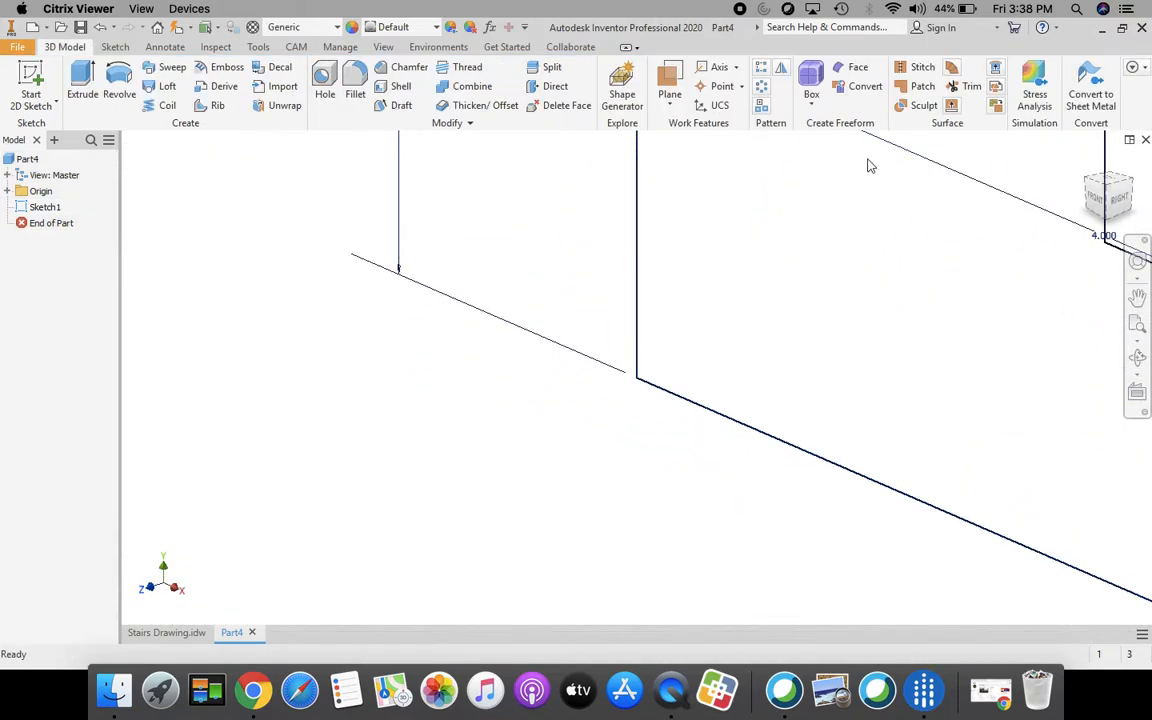
pyautogui.click(1088, 163)
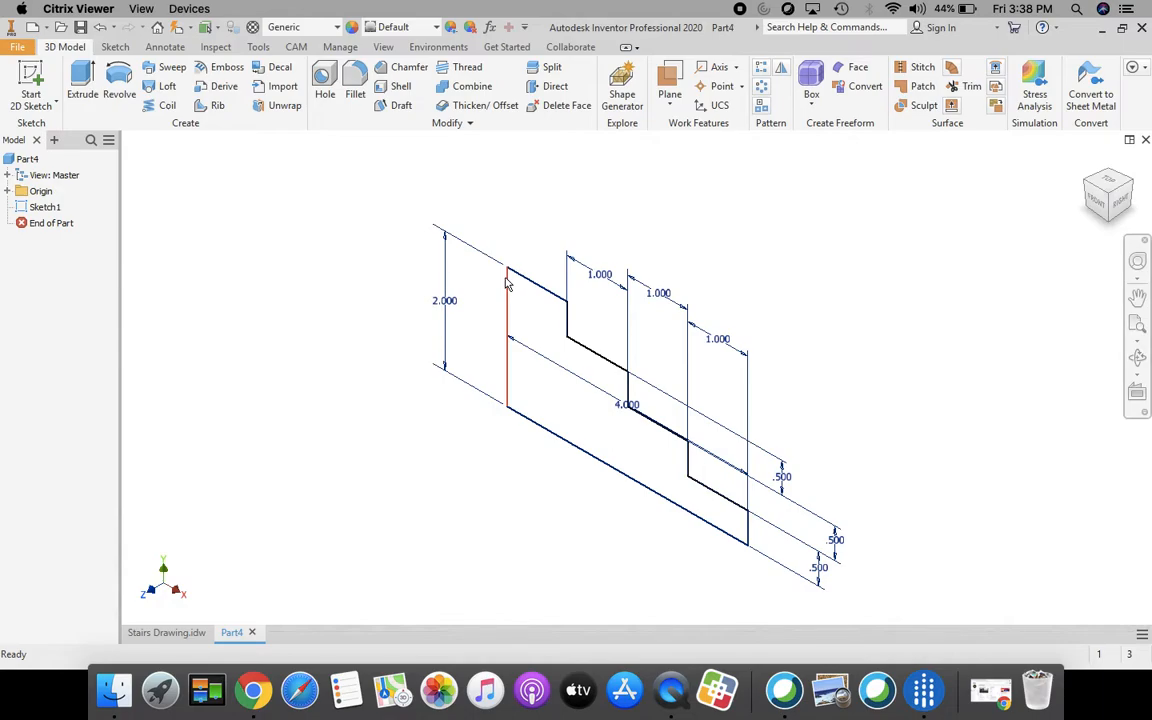
# Check the stairway's overall depth in the Stairs Drawing and extrude the stepped profile 2.5 in in the flipped direction
pyautogui.click(187, 632)
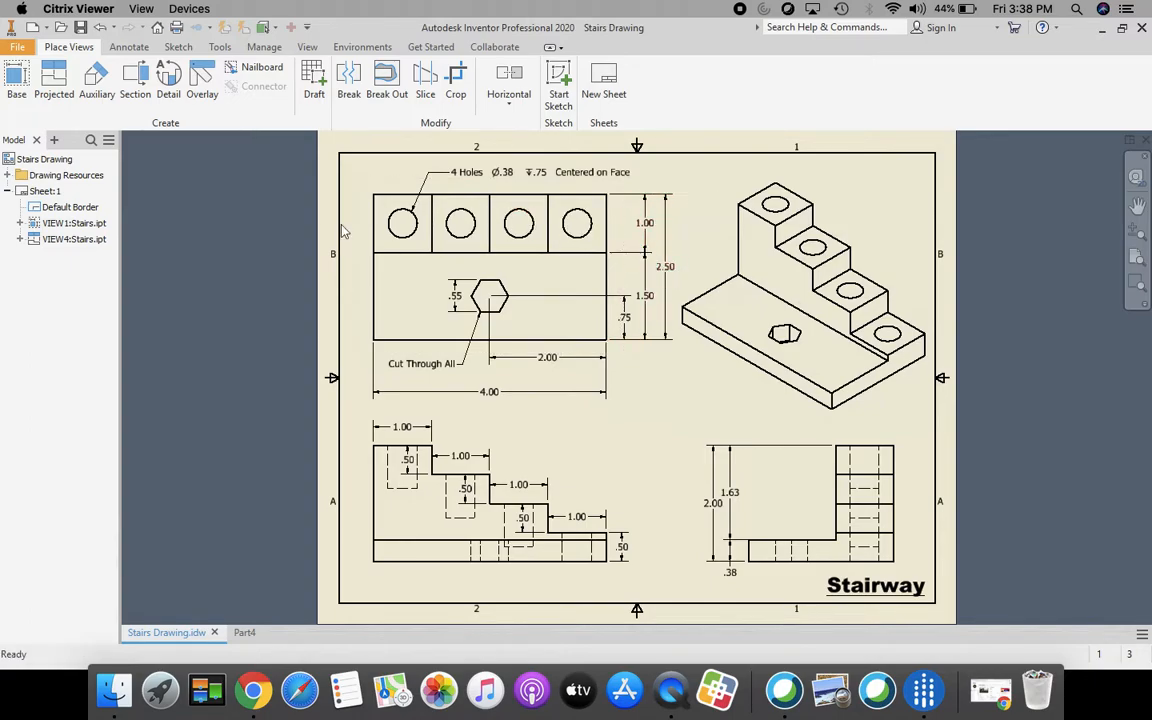
pyautogui.click(244, 632)
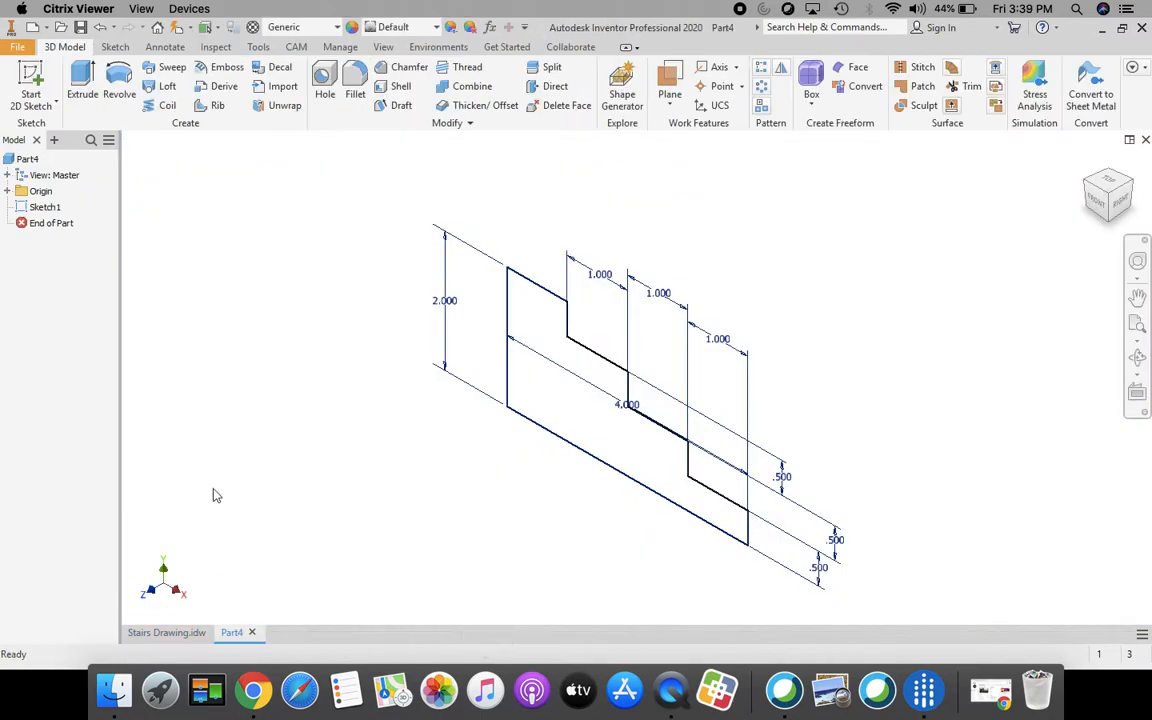
pyautogui.click(80, 80)
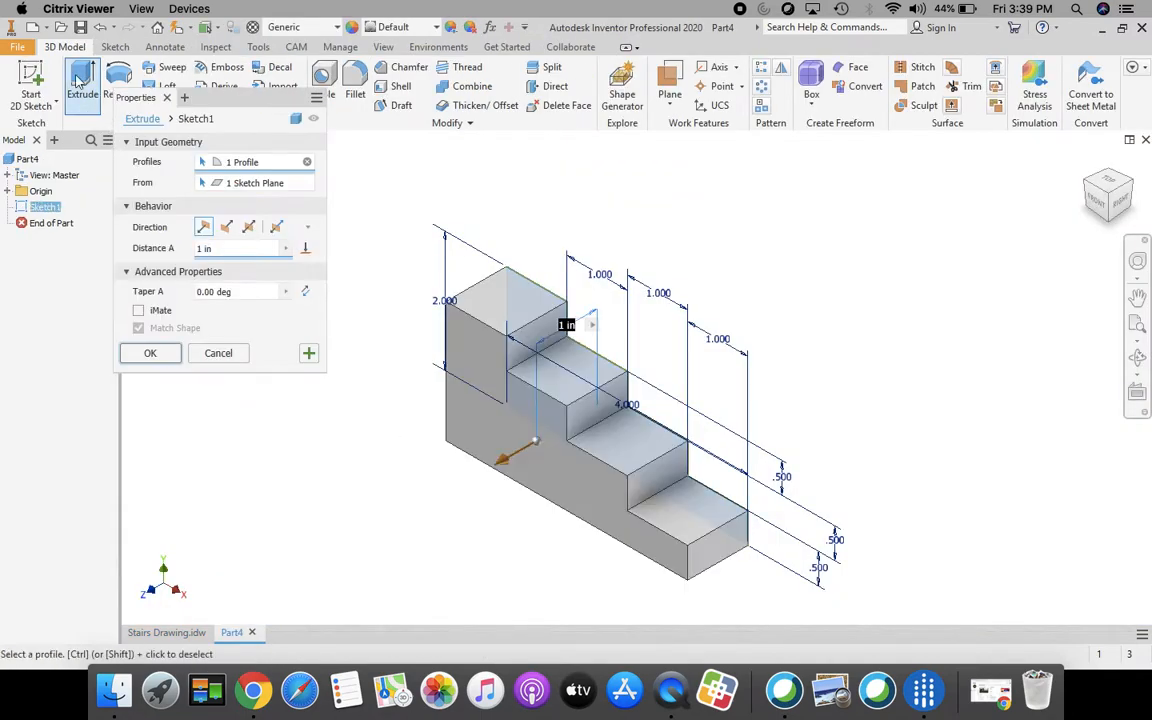
pyautogui.click(225, 228)
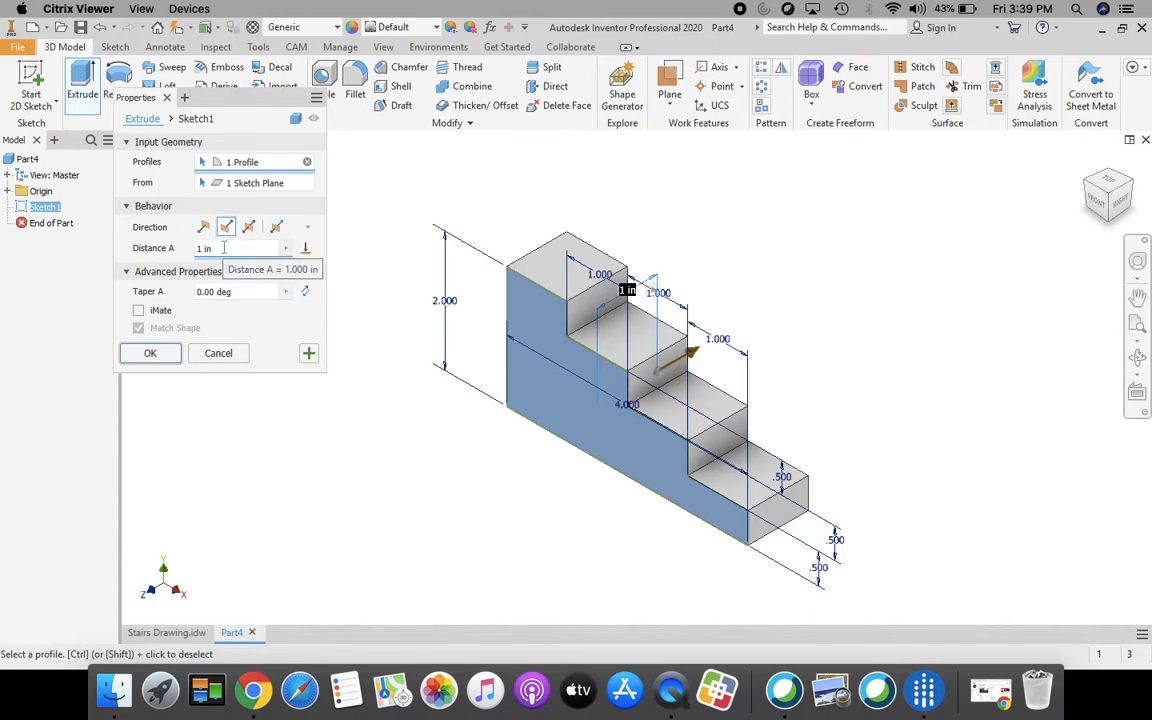
pyautogui.click(223, 248)
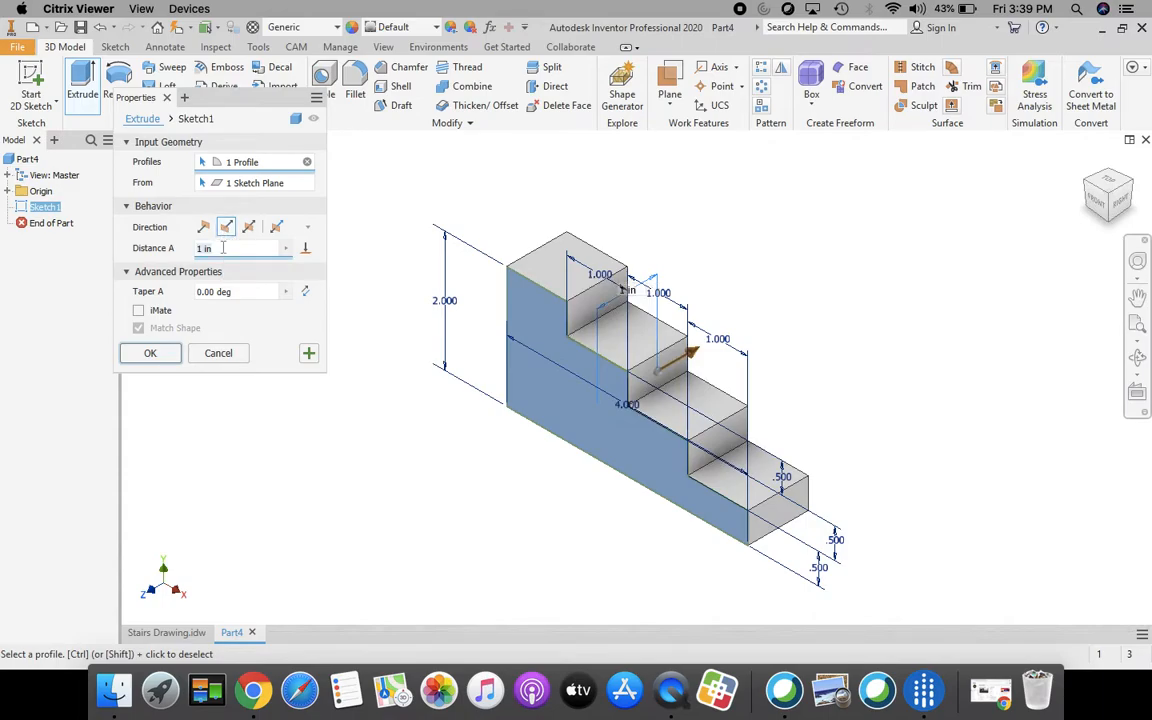
pyautogui.write('2.5')
pyautogui.click(148, 355)
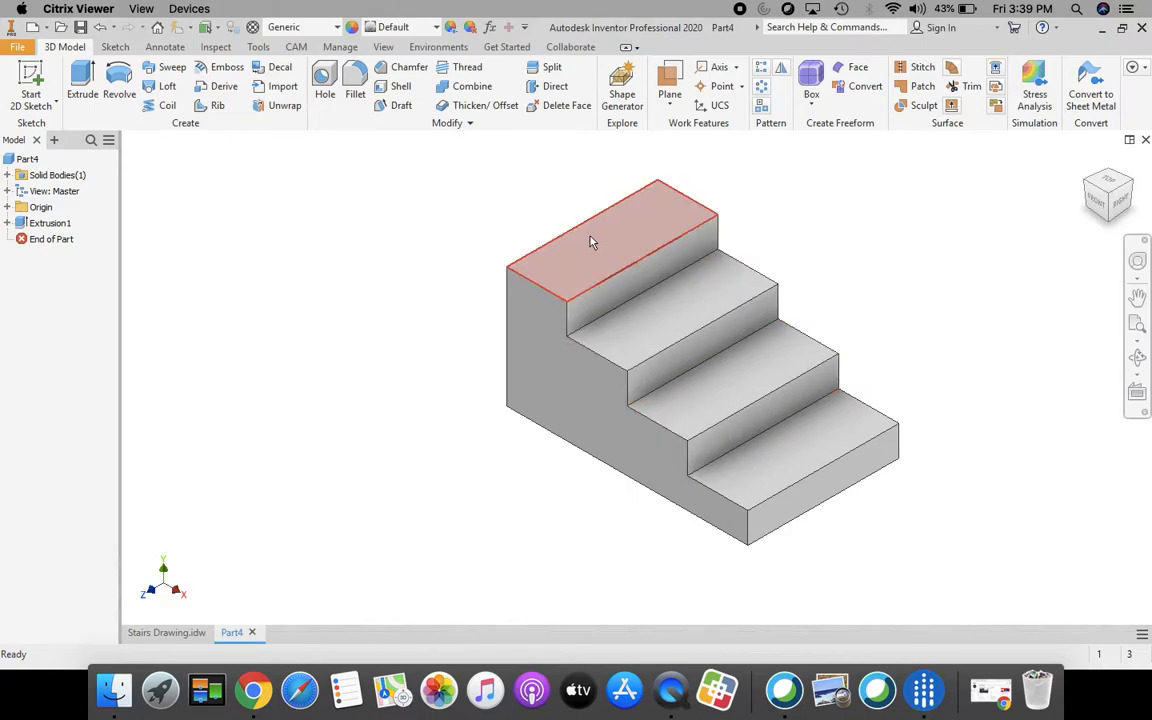
# Check the cutout's dimensions in the Stairs Drawing and start a sketch on the tall flat end face behind the highest step
pyautogui.click(155, 632)
pyautogui.click(706, 309)
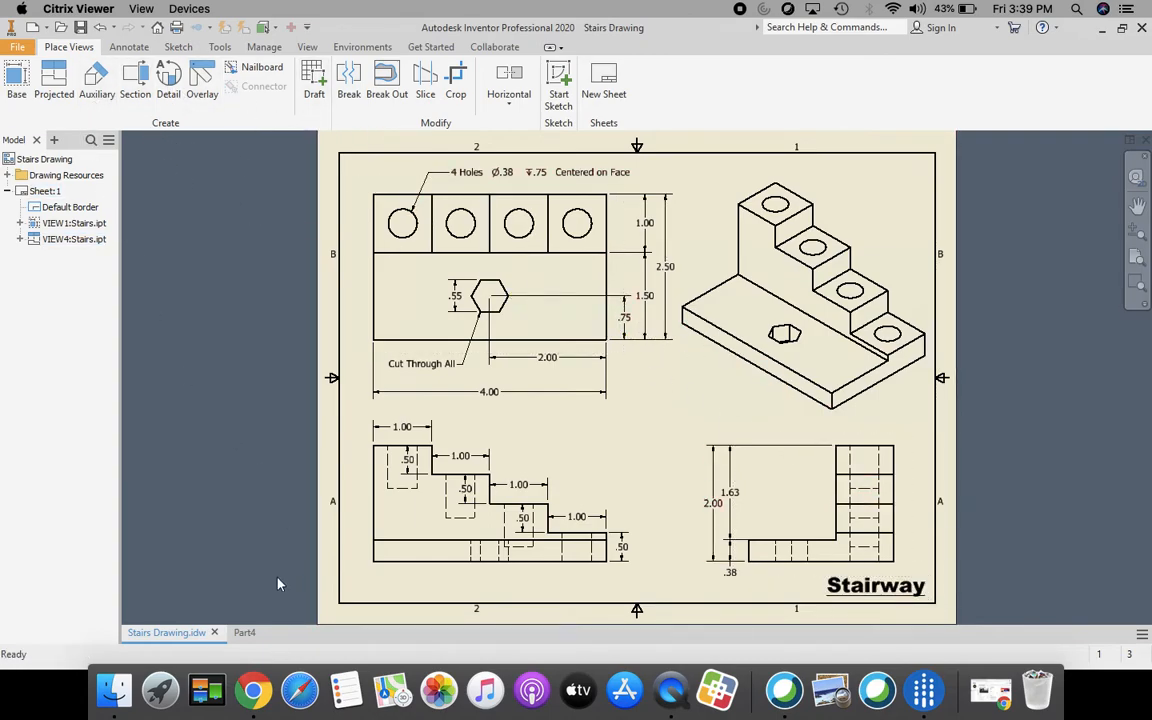
pyautogui.click(244, 633)
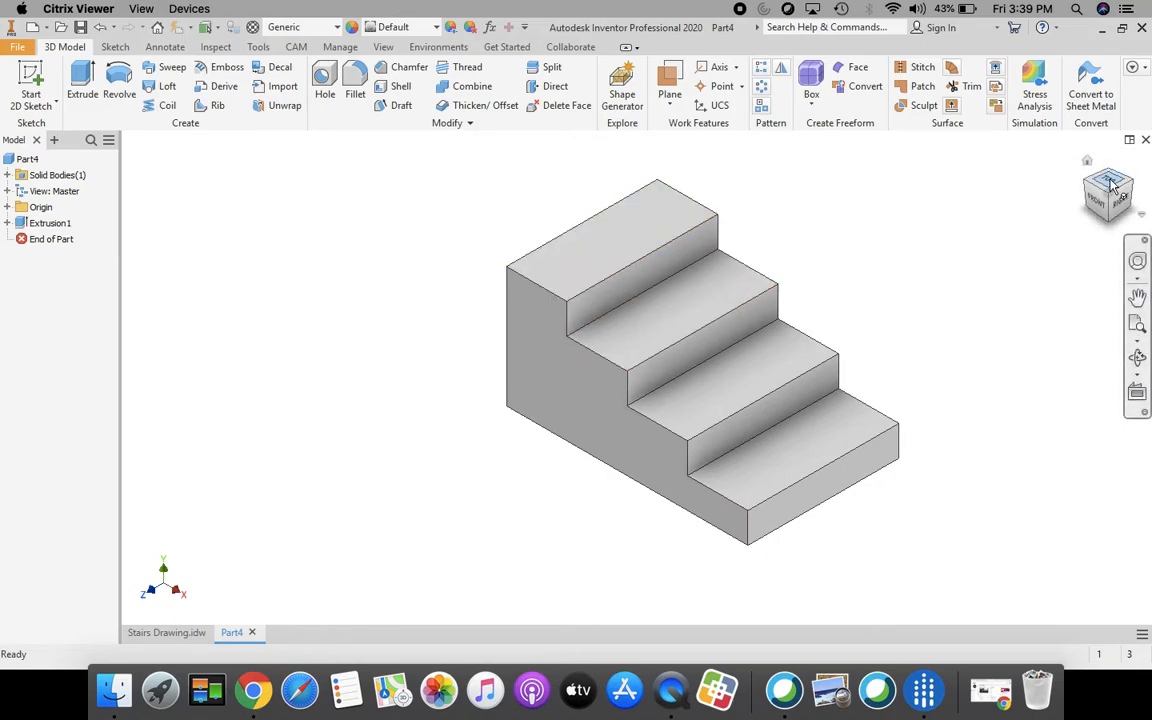
pyautogui.click(1088, 188)
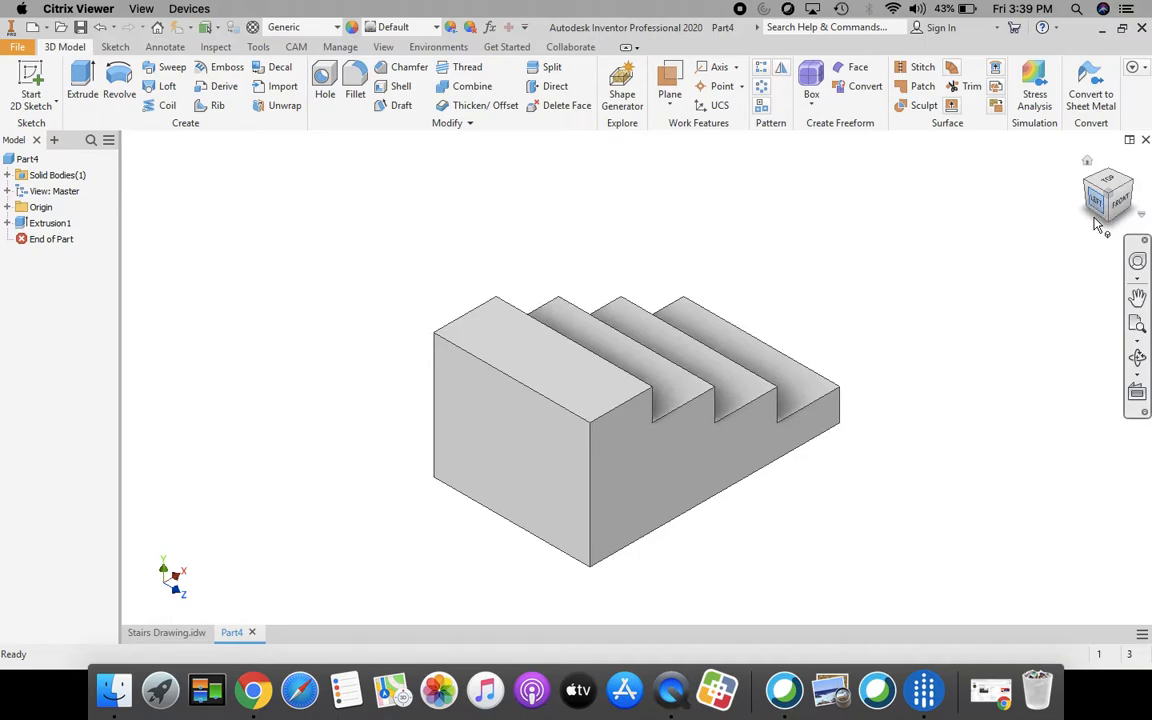
pyautogui.click(1095, 204)
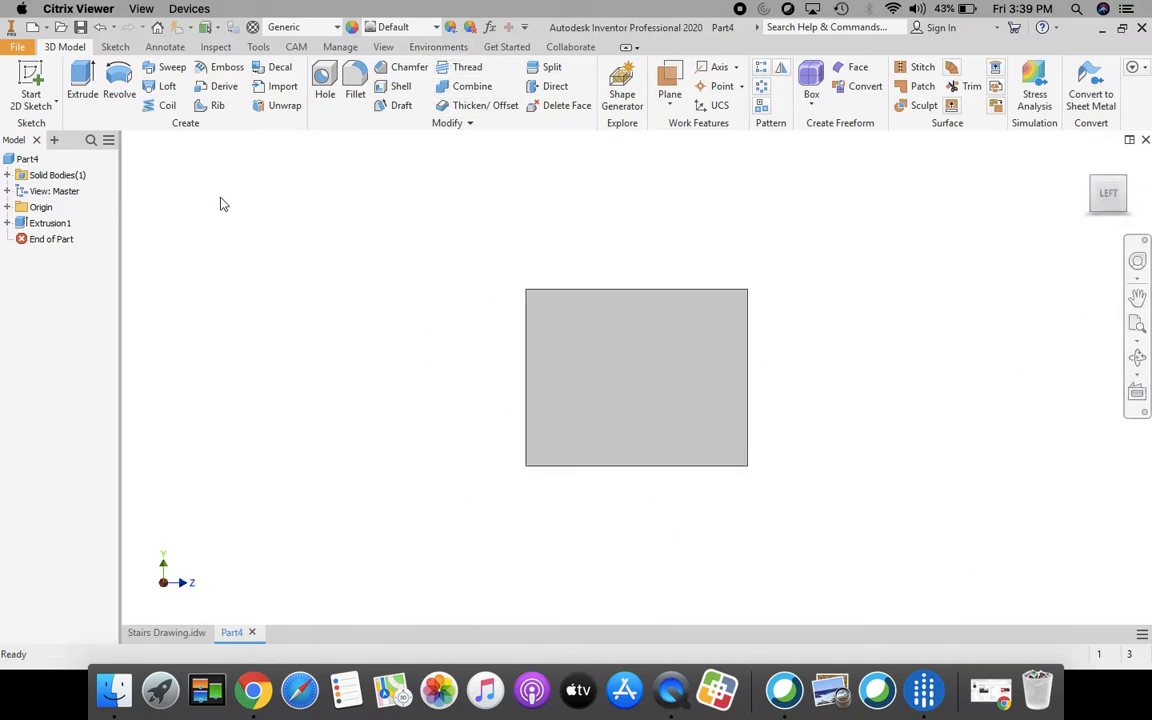
pyautogui.click(166, 633)
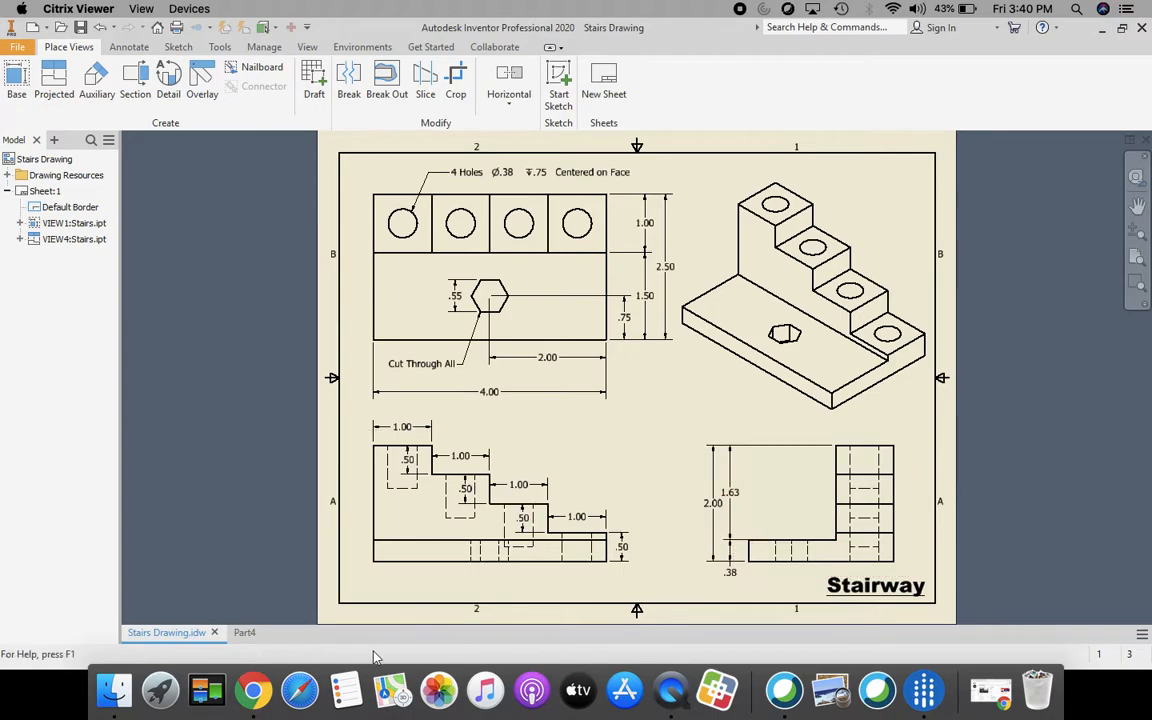
pyautogui.click(244, 633)
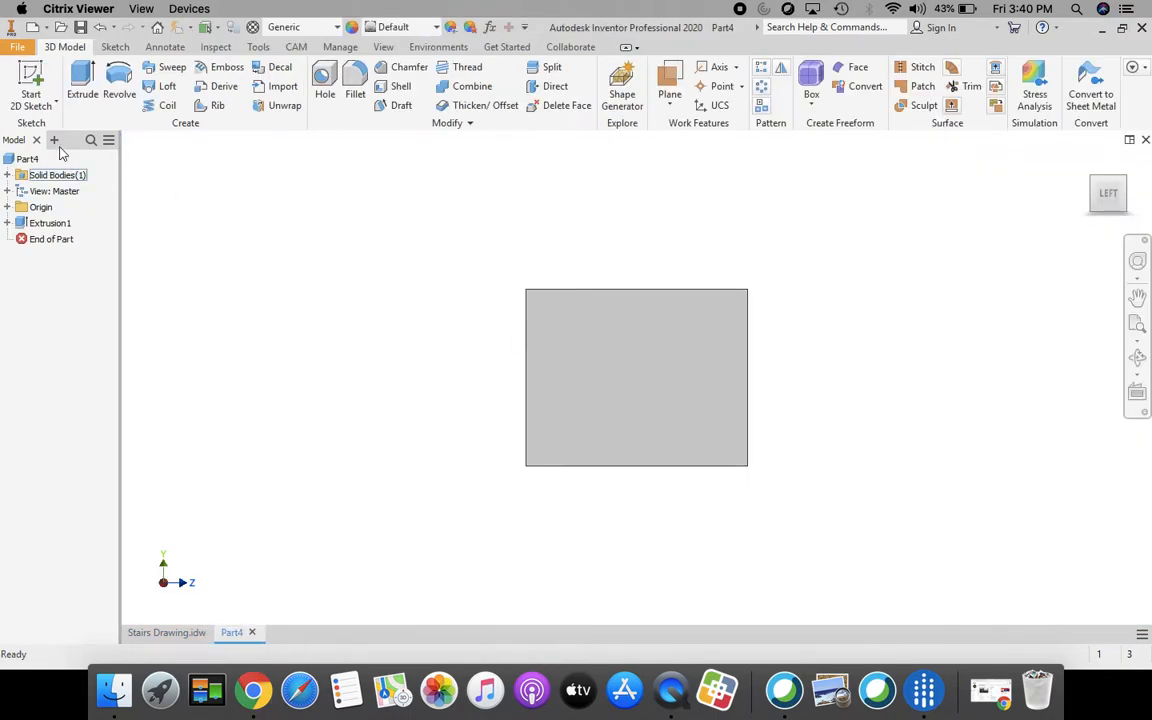
pyautogui.click(31, 95)
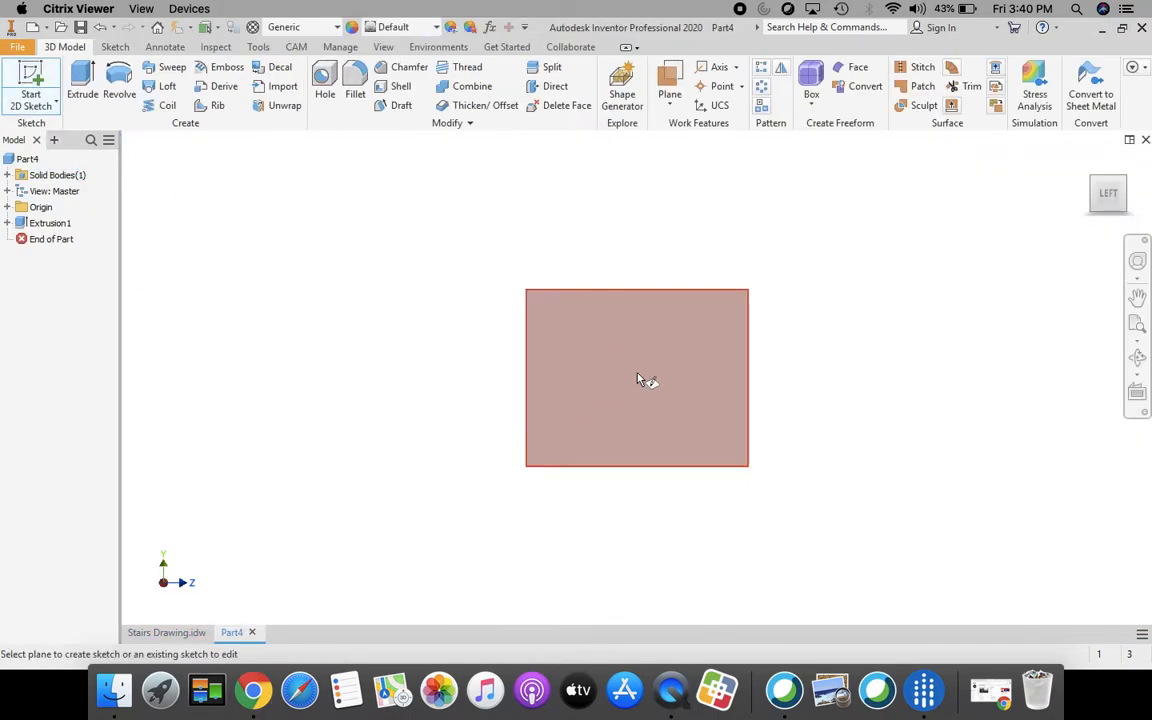
pyautogui.click(674, 349)
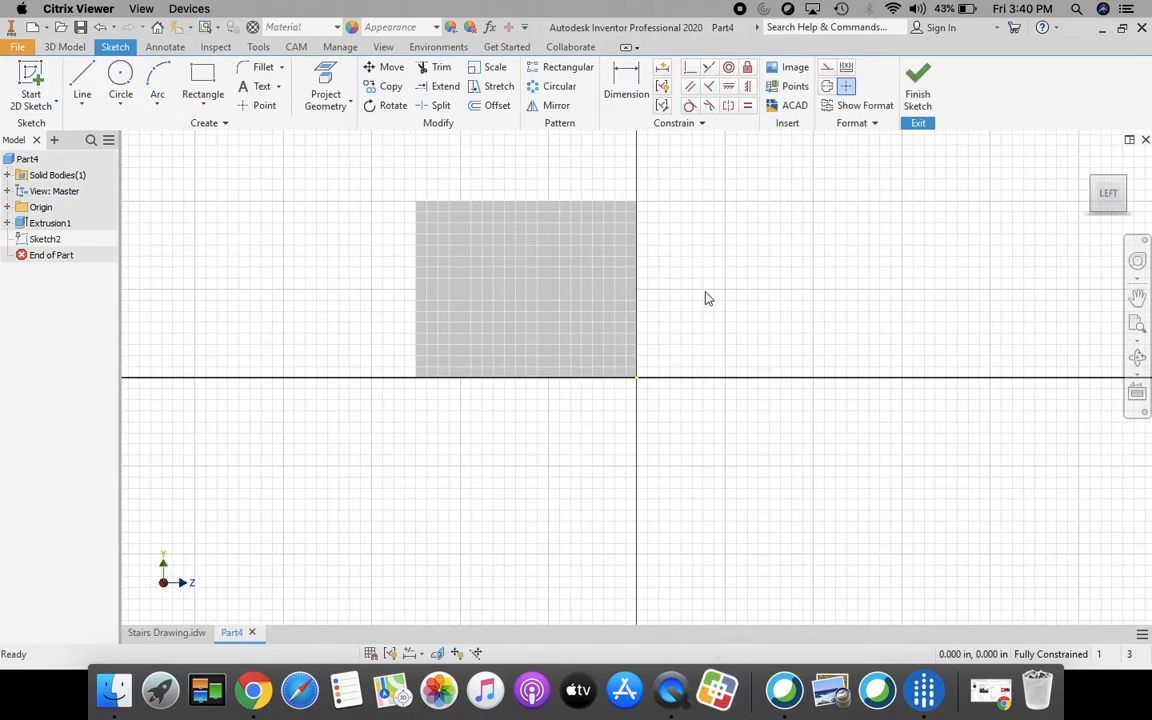
# Sketch a rectangle 1.5 in wide and 1.63 in high from the face's upper front corner and finish the sketch
pyautogui.click(205, 82)
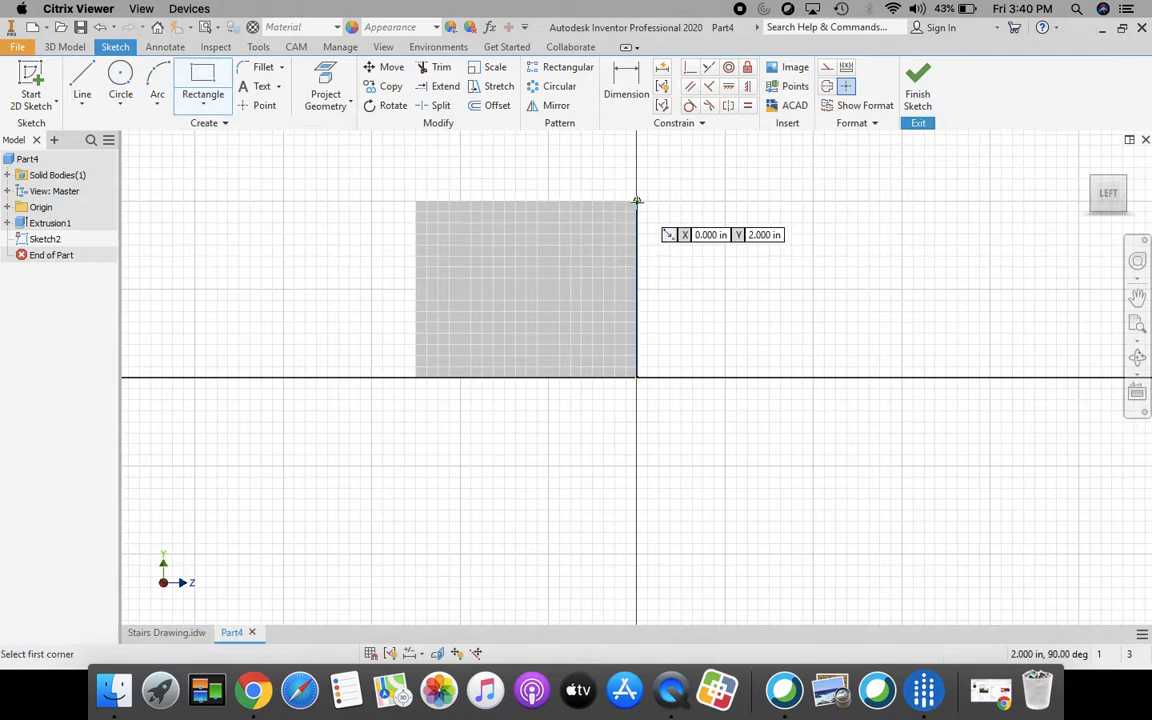
pyautogui.click(637, 201)
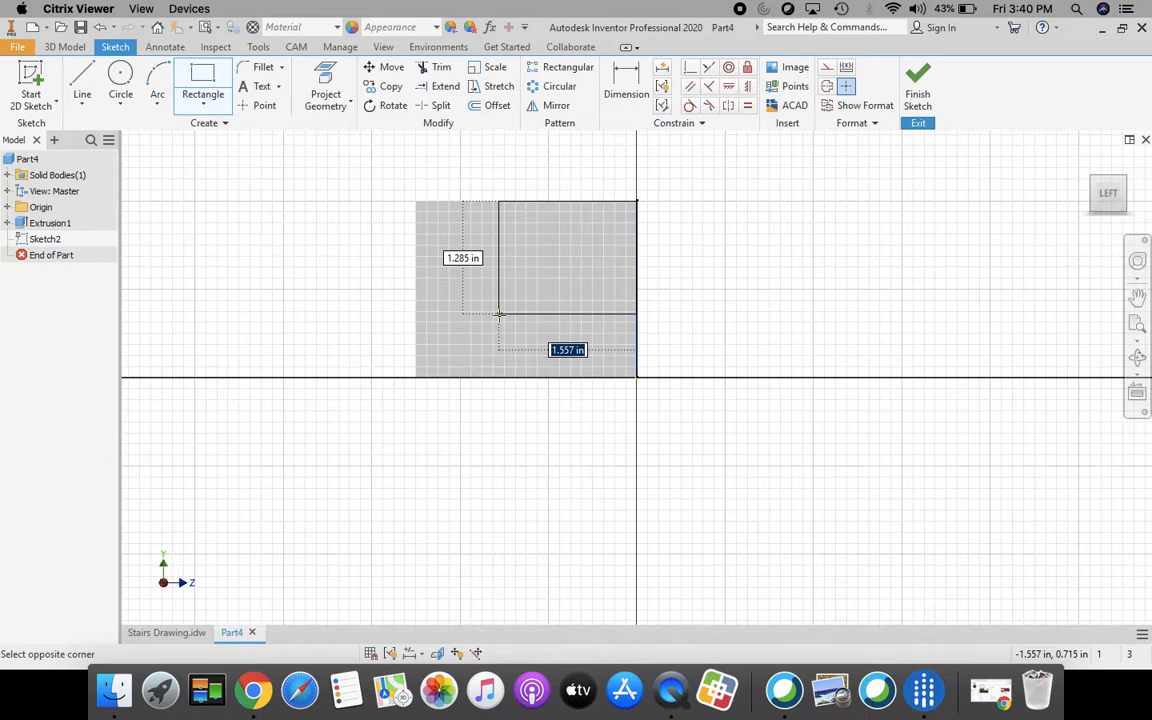
pyautogui.write('1.5')
pyautogui.press('Tab')
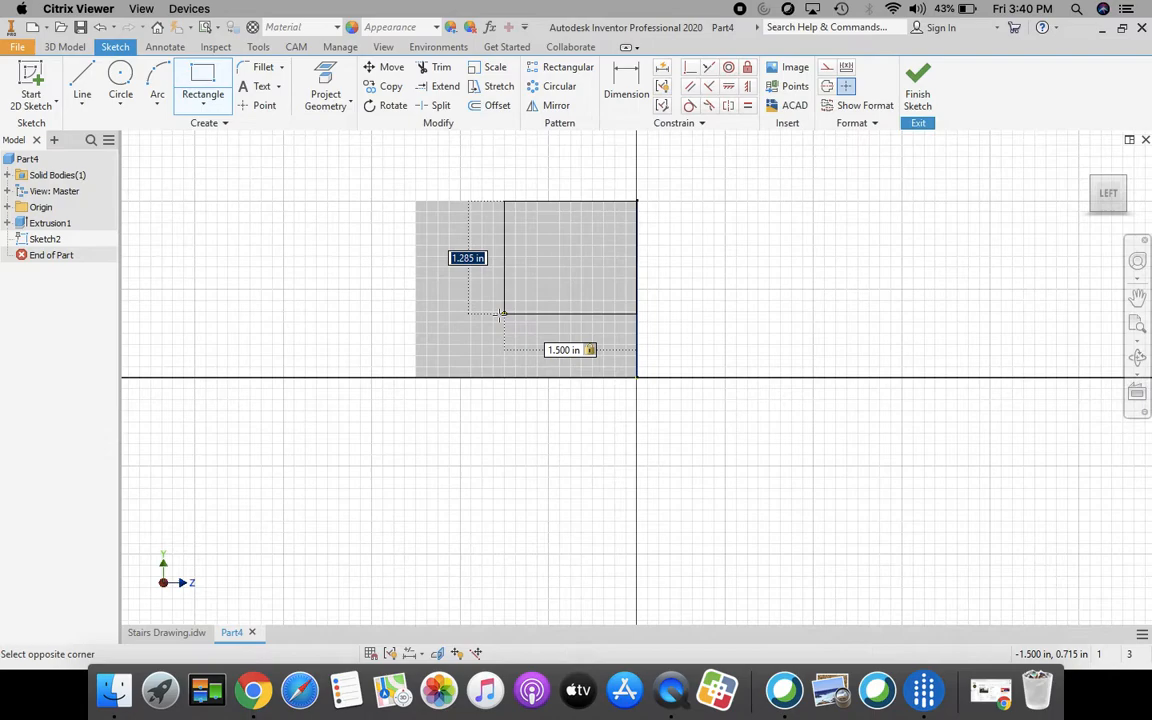
pyautogui.write('1.')
pyautogui.press('Return')
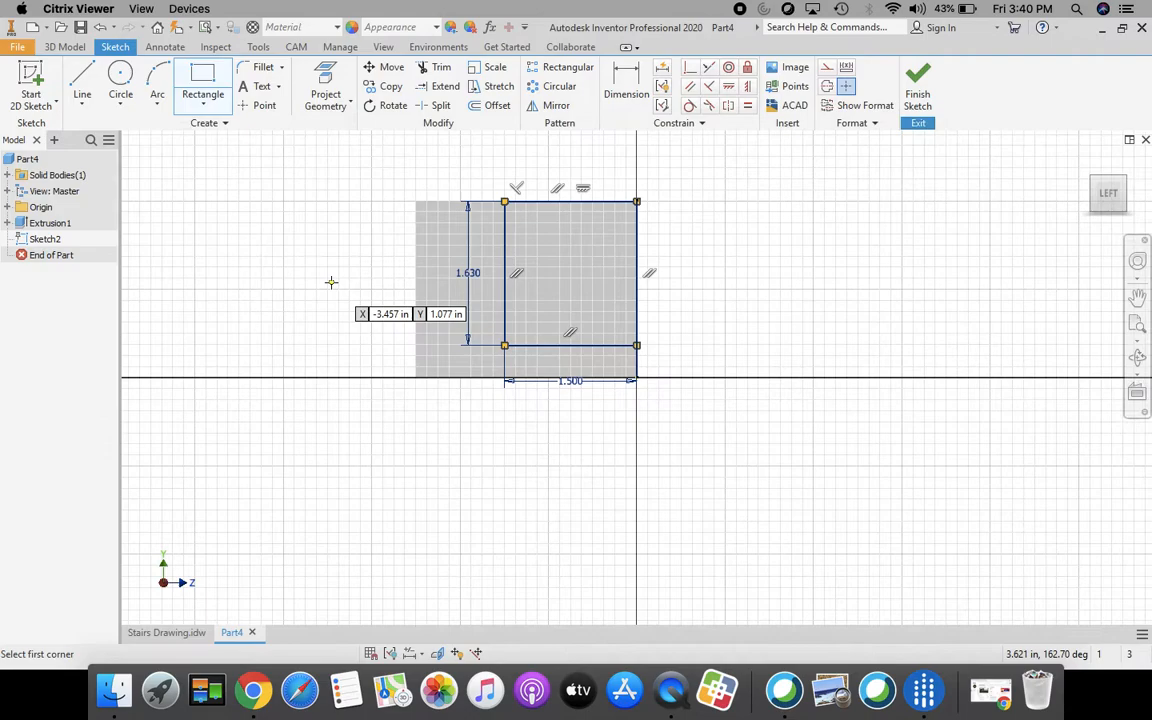
pyautogui.press('Escape')
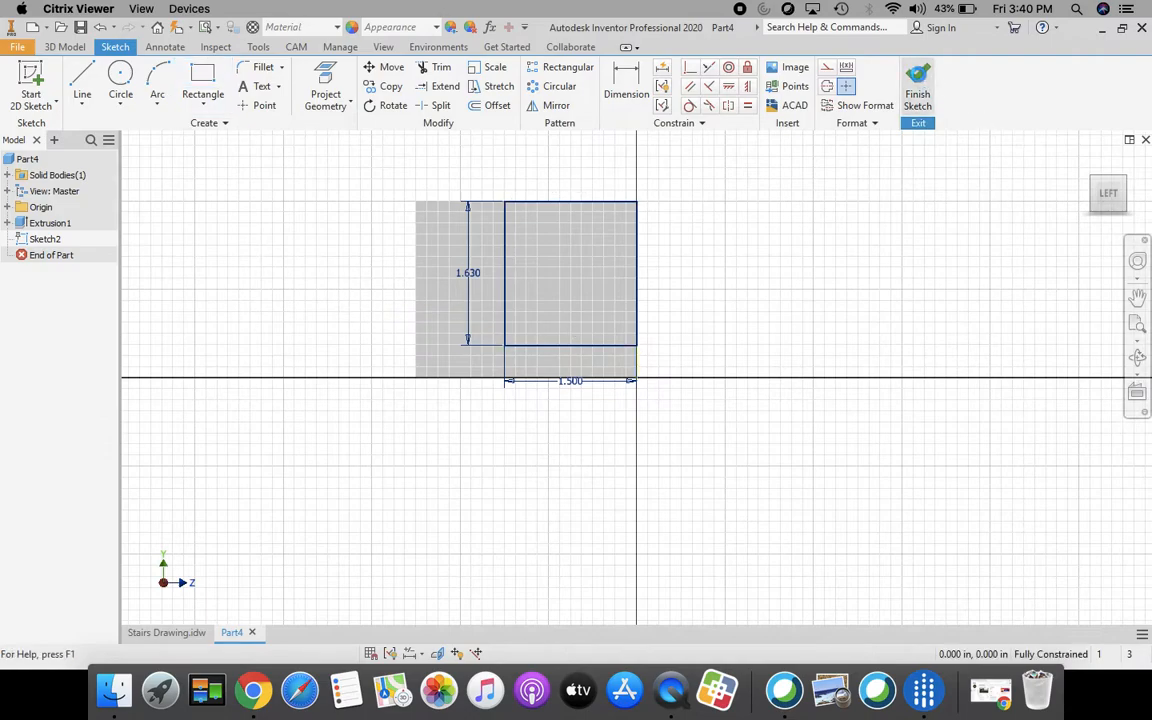
pyautogui.click(918, 80)
# Extrude the rectangle as a cut through all in the flipped direction, leaving the thin base beside the stairs
pyautogui.moveTo(1091, 166)
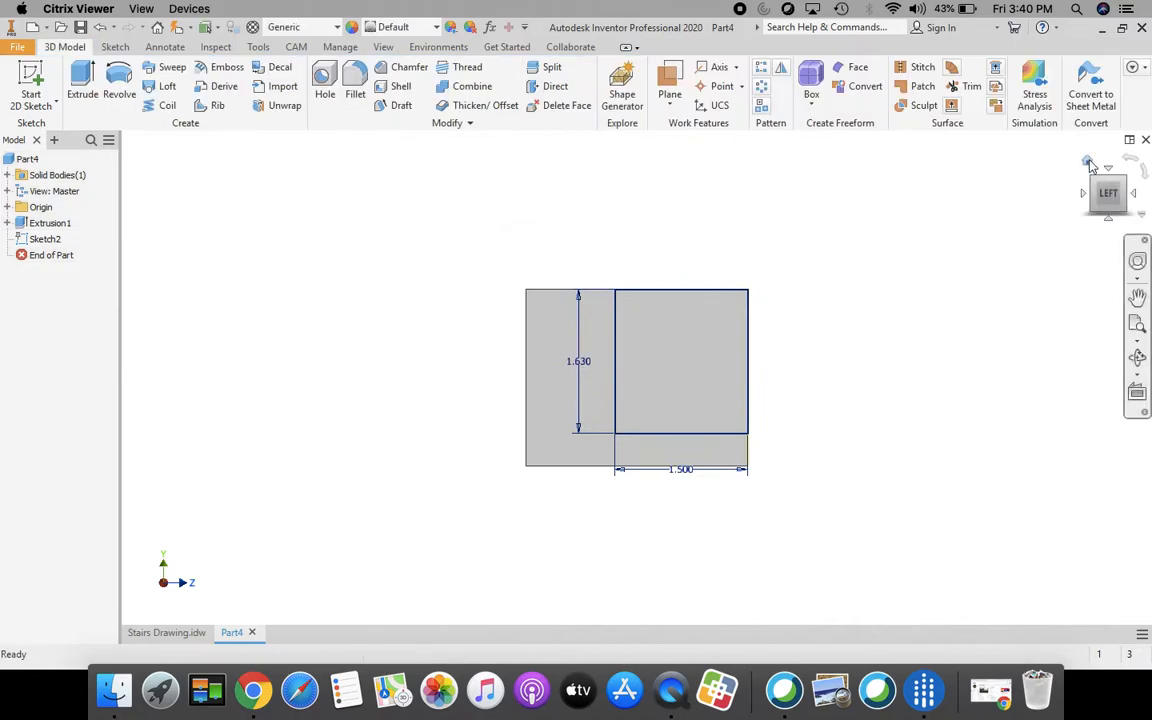
pyautogui.click(84, 82)
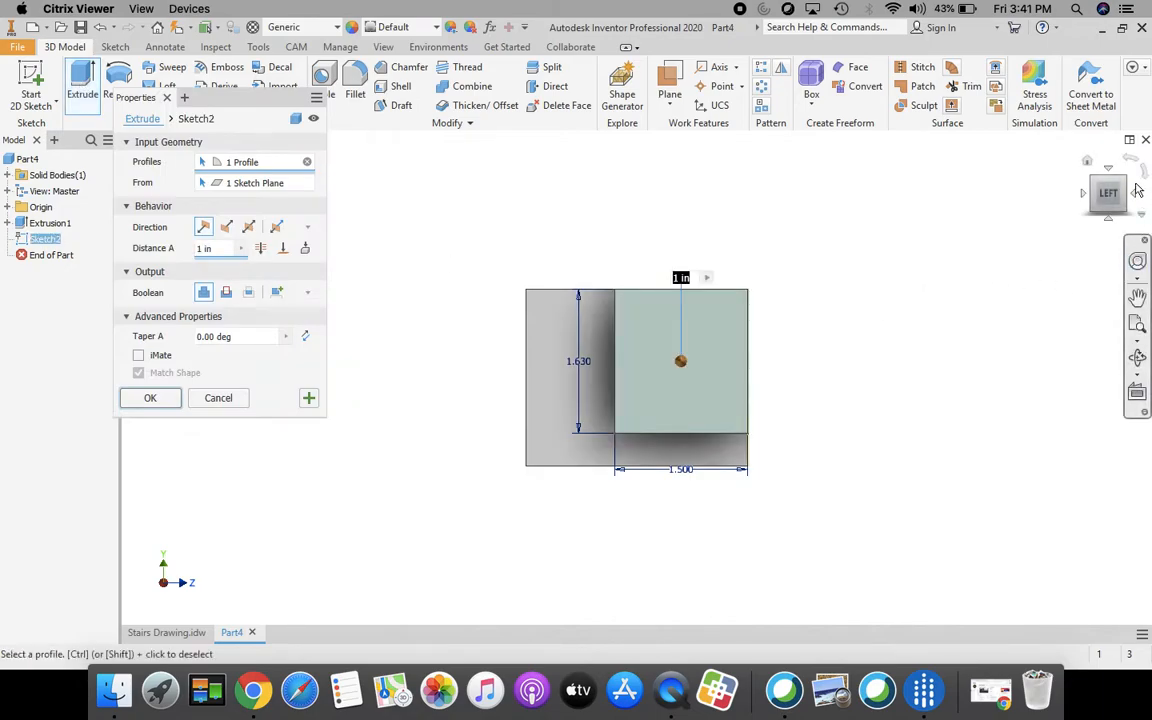
pyautogui.click(1088, 163)
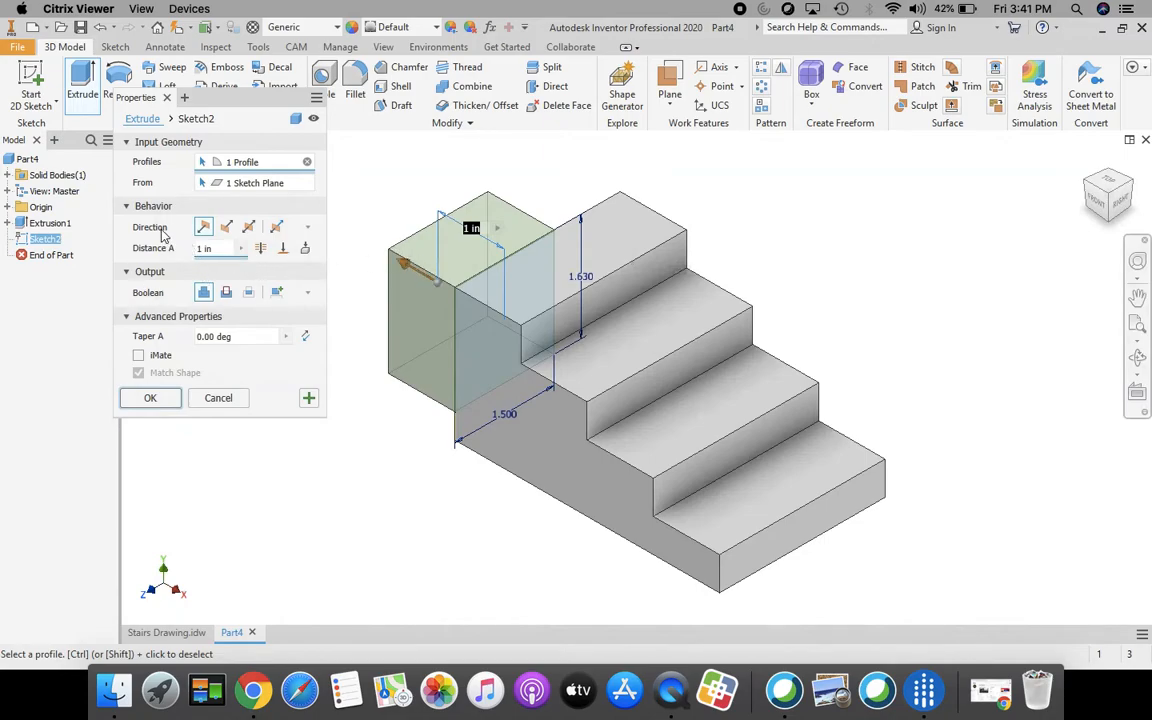
pyautogui.click(226, 229)
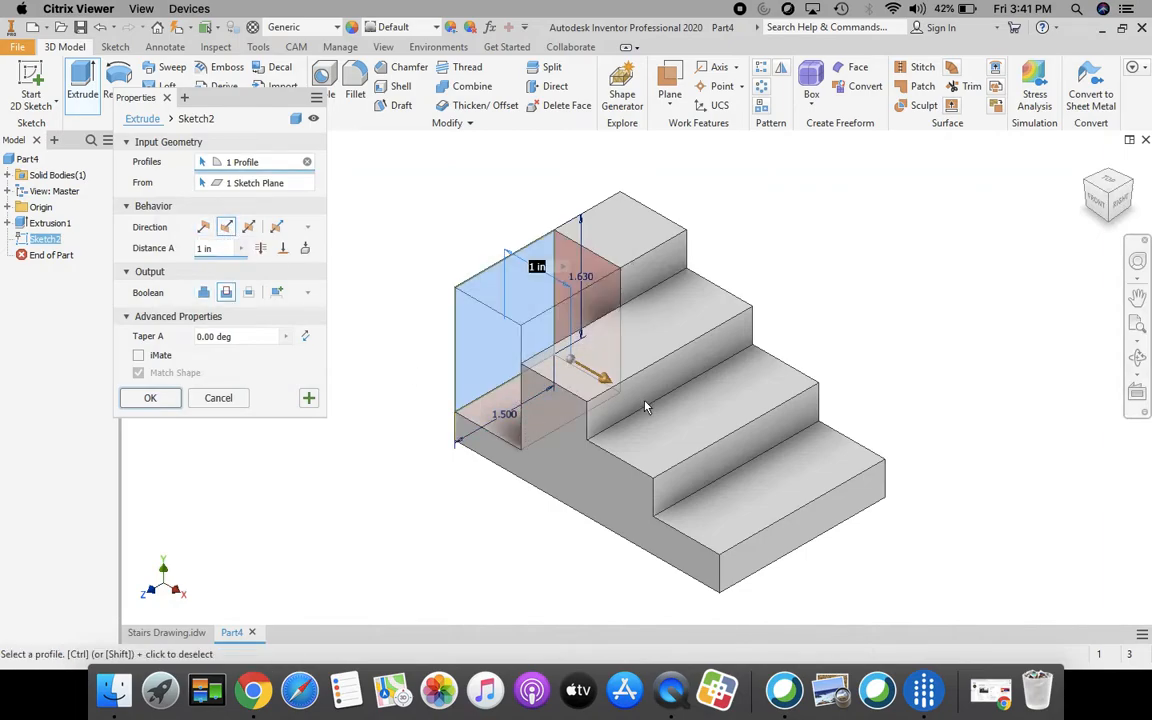
pyautogui.click(216, 248)
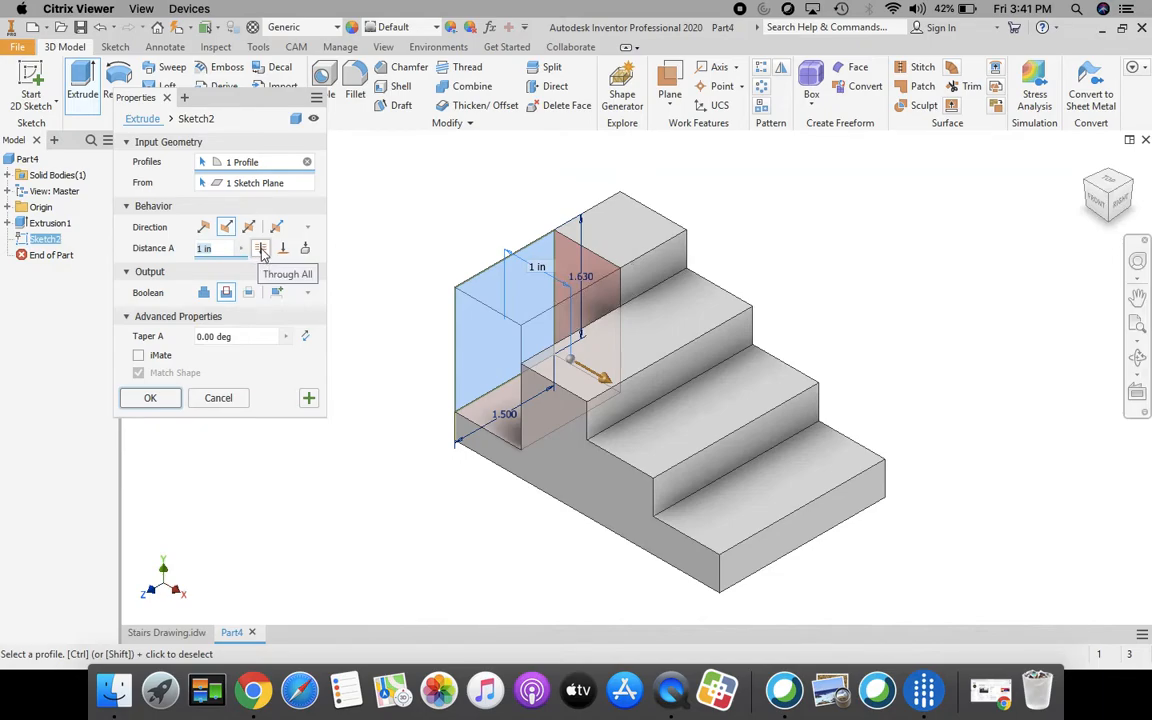
pyautogui.click(261, 250)
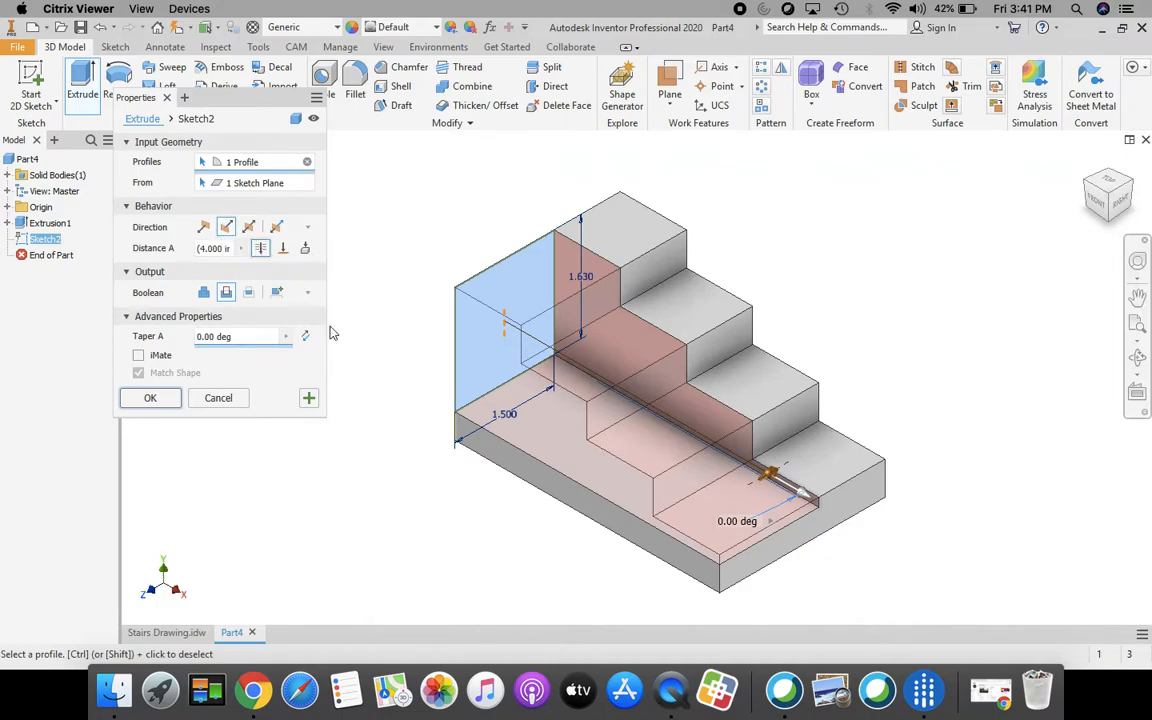
pyautogui.click(151, 398)
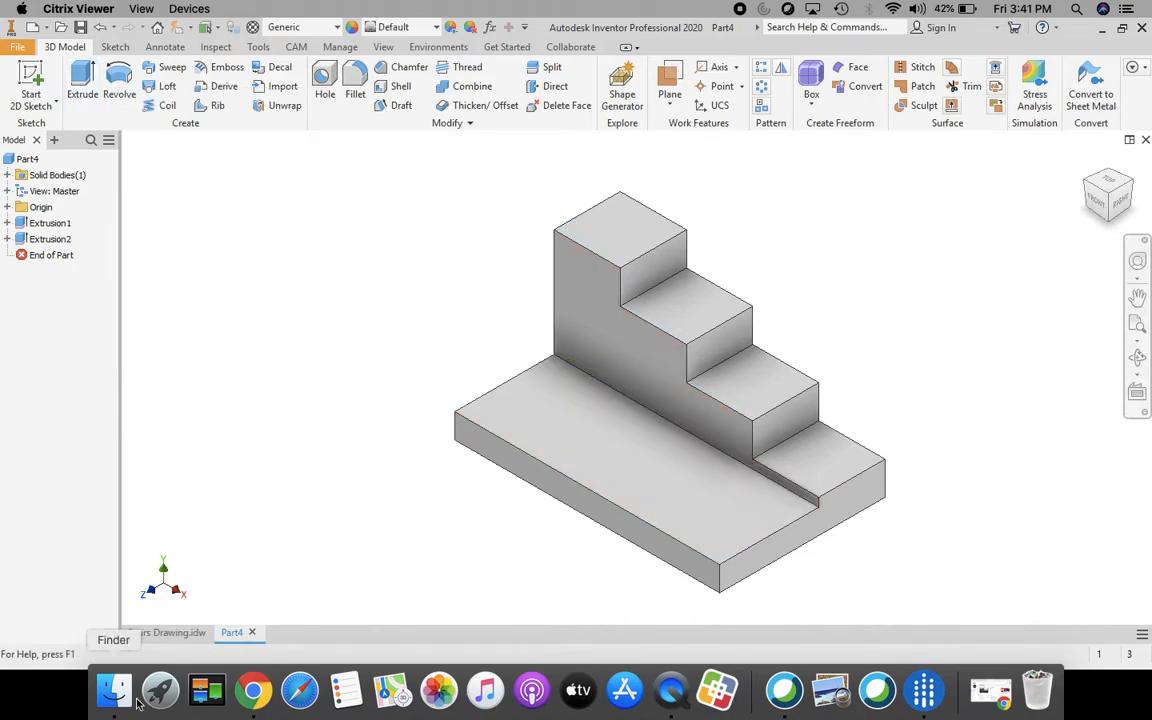
# Compare the part with the Stairs Drawing and start a sketch on the highest step's top face
pyautogui.click(175, 634)
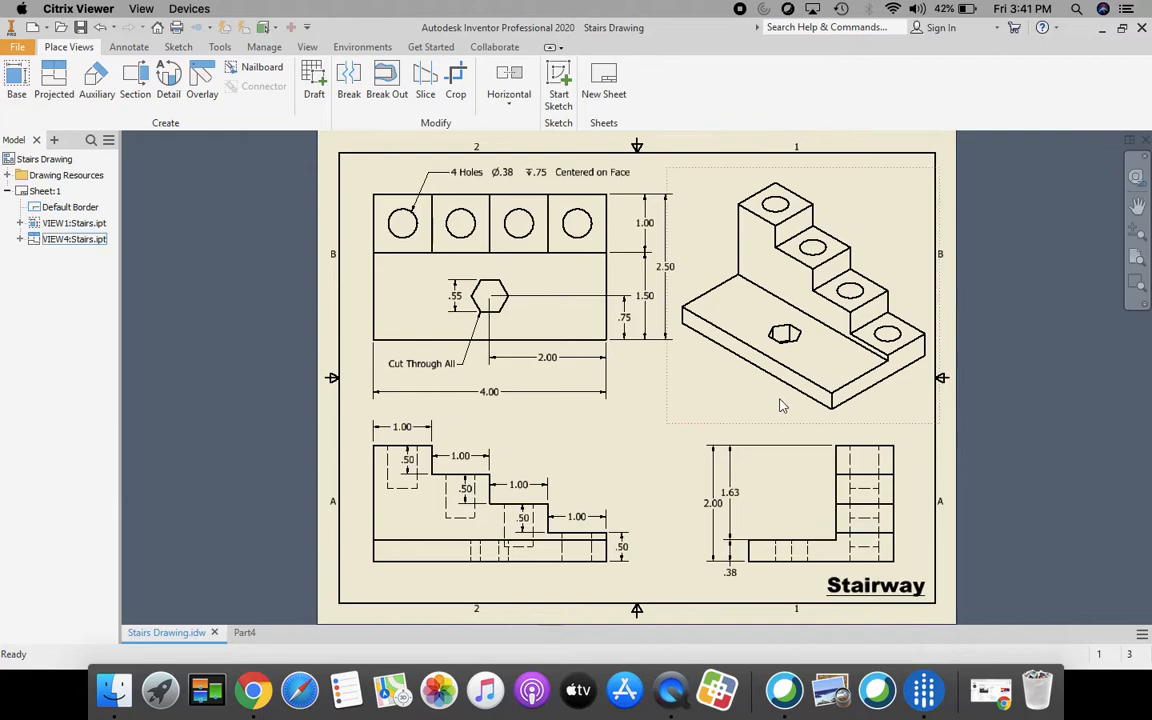
pyautogui.click(244, 633)
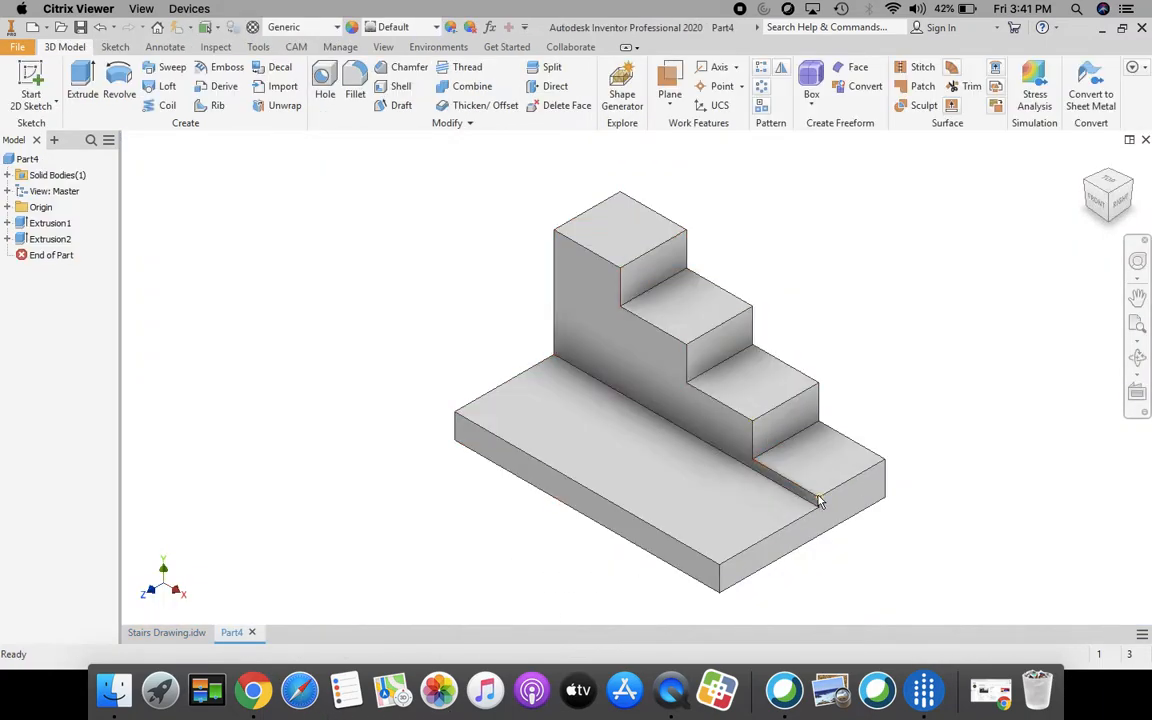
pyautogui.click(31, 77)
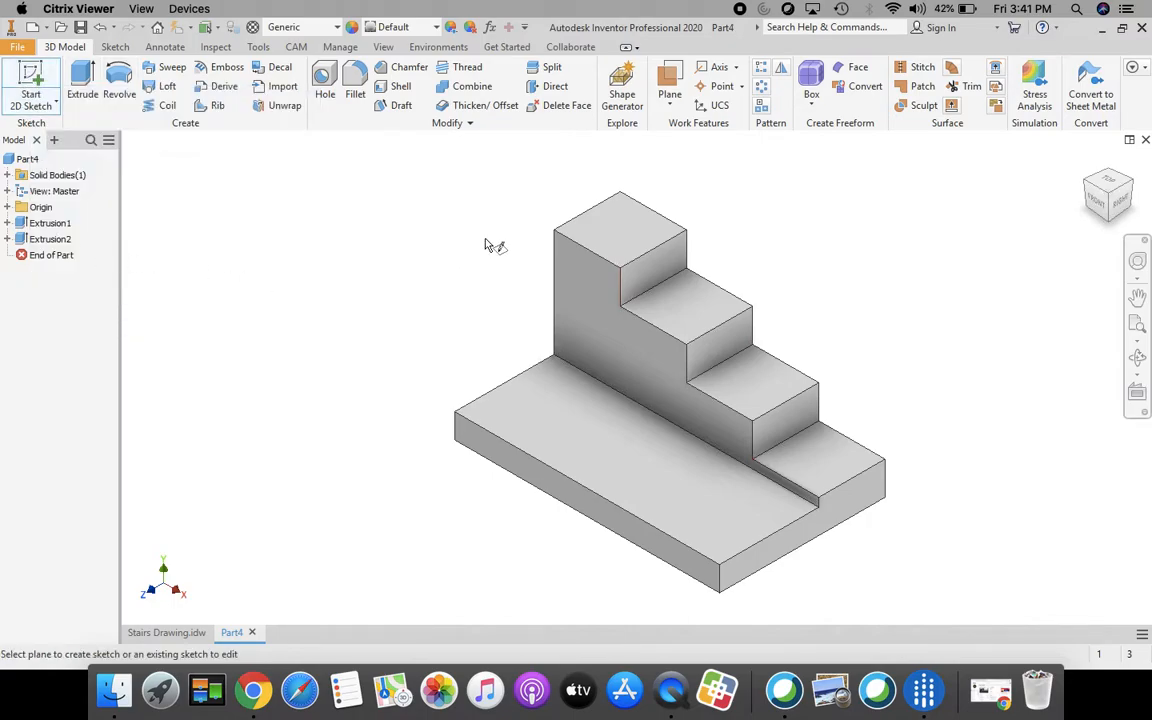
pyautogui.click(626, 232)
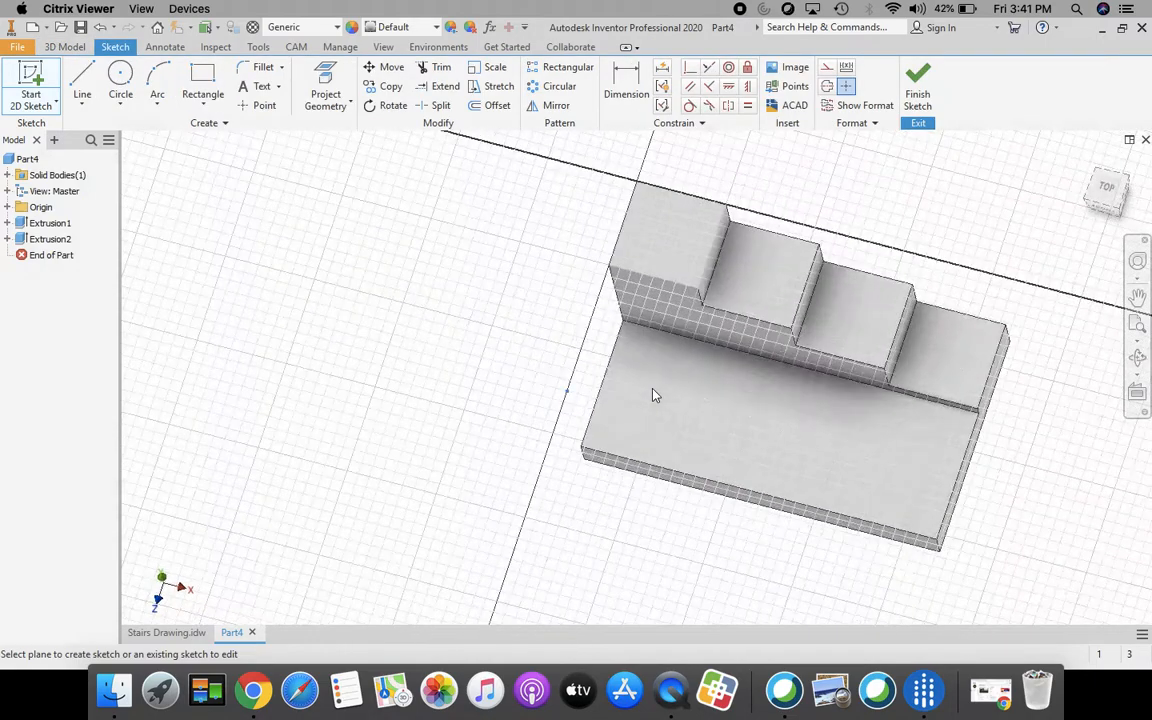
pyautogui.click(1110, 196)
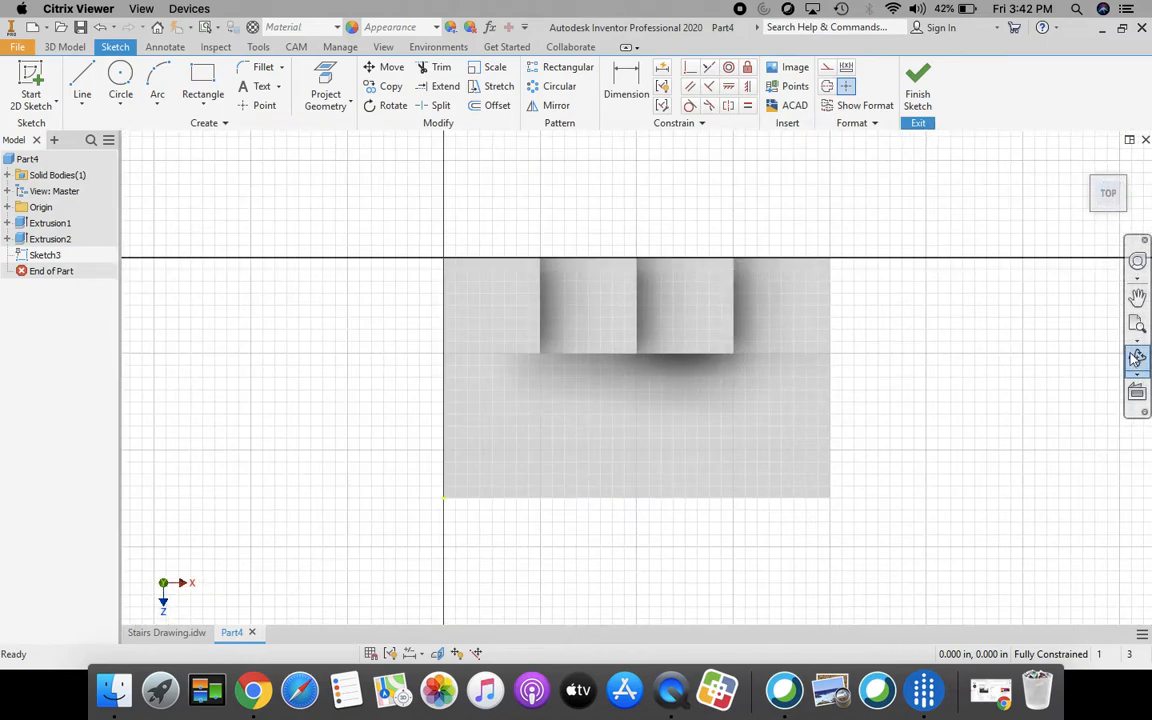
pyautogui.scroll(3, 564, 325)
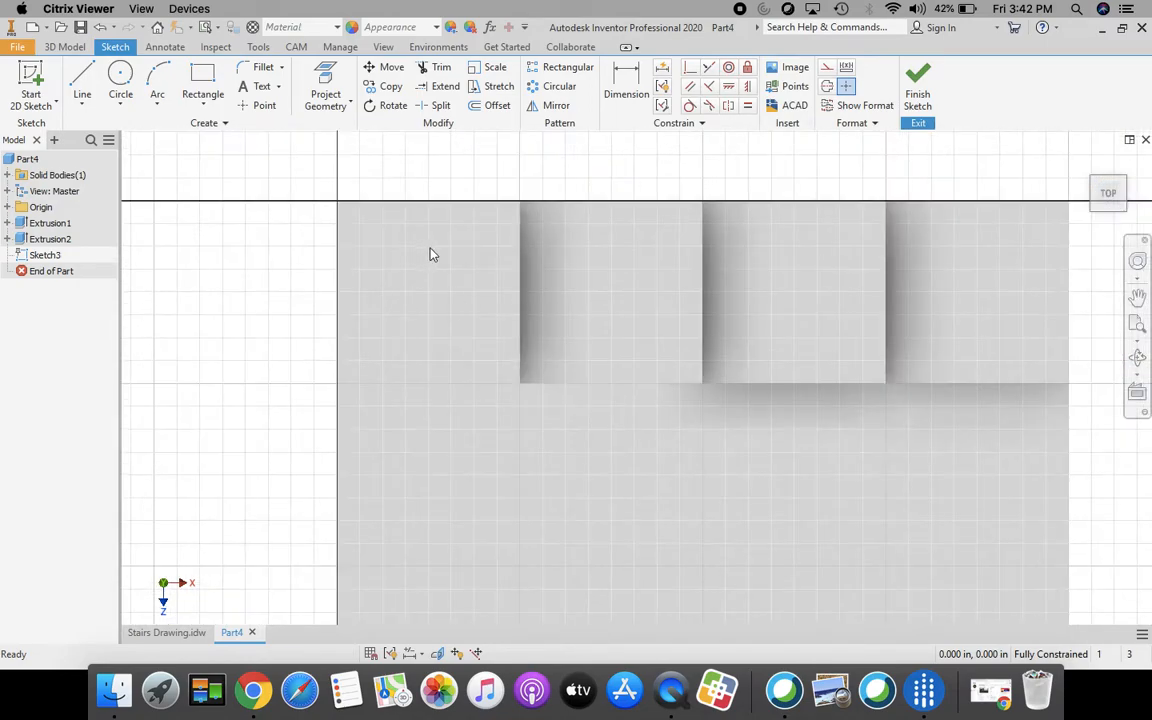
pyautogui.scroll(-2, 510, 320)
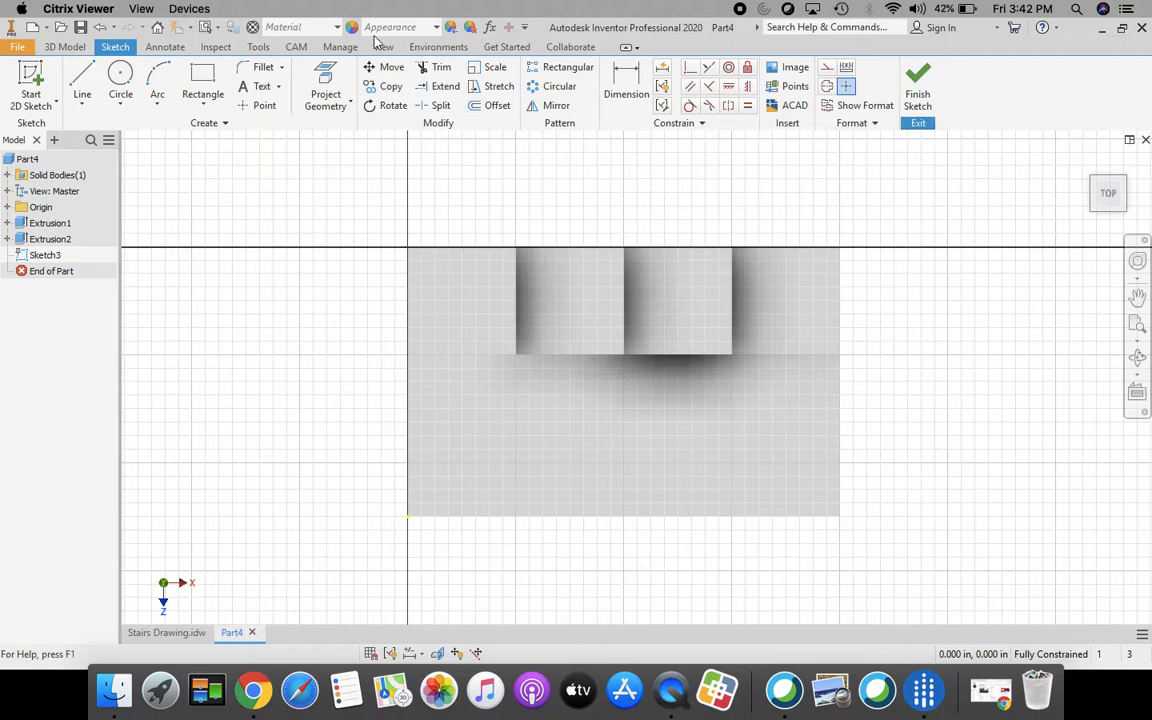
# Check the four-hole callout in the Stairs Drawing and place a sketch point near the centre of the highest tread
pyautogui.click(178, 633)
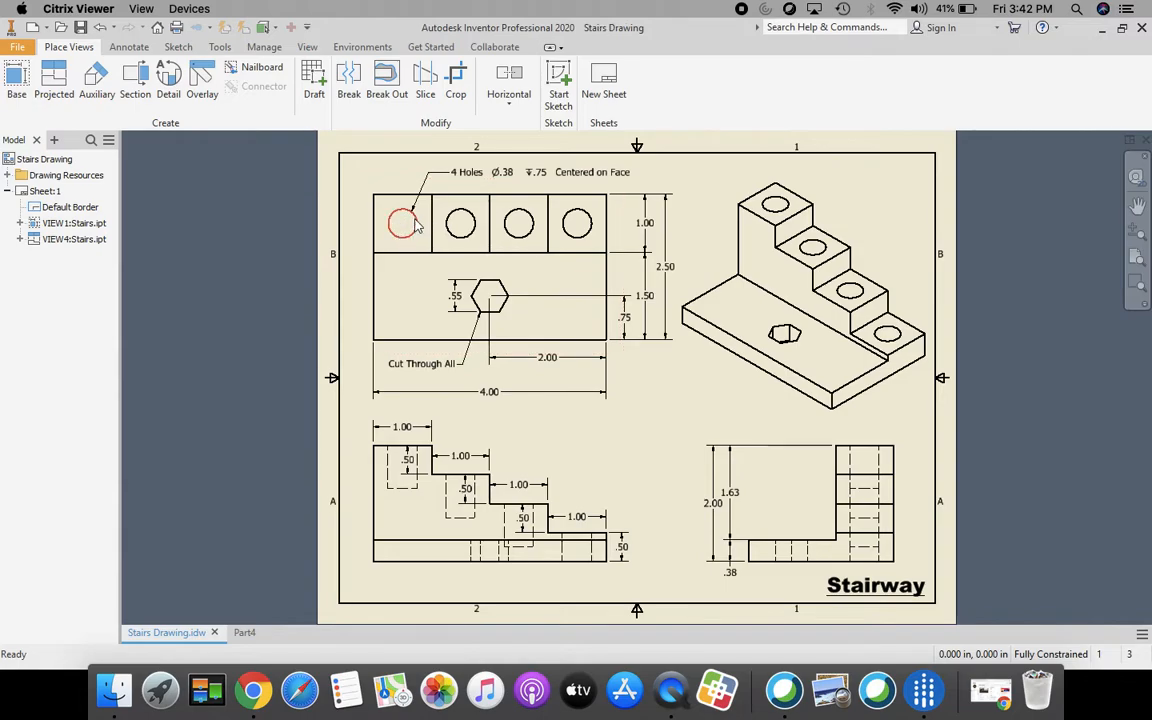
pyautogui.click(526, 178)
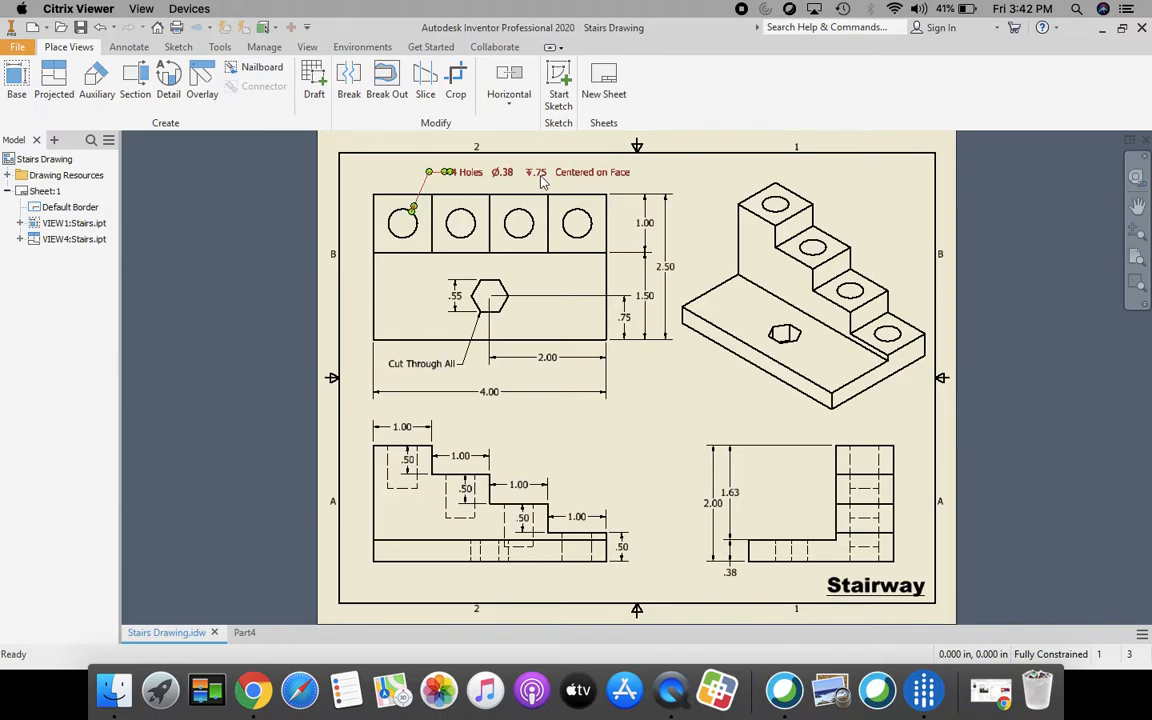
pyautogui.click(633, 180)
pyautogui.click(241, 632)
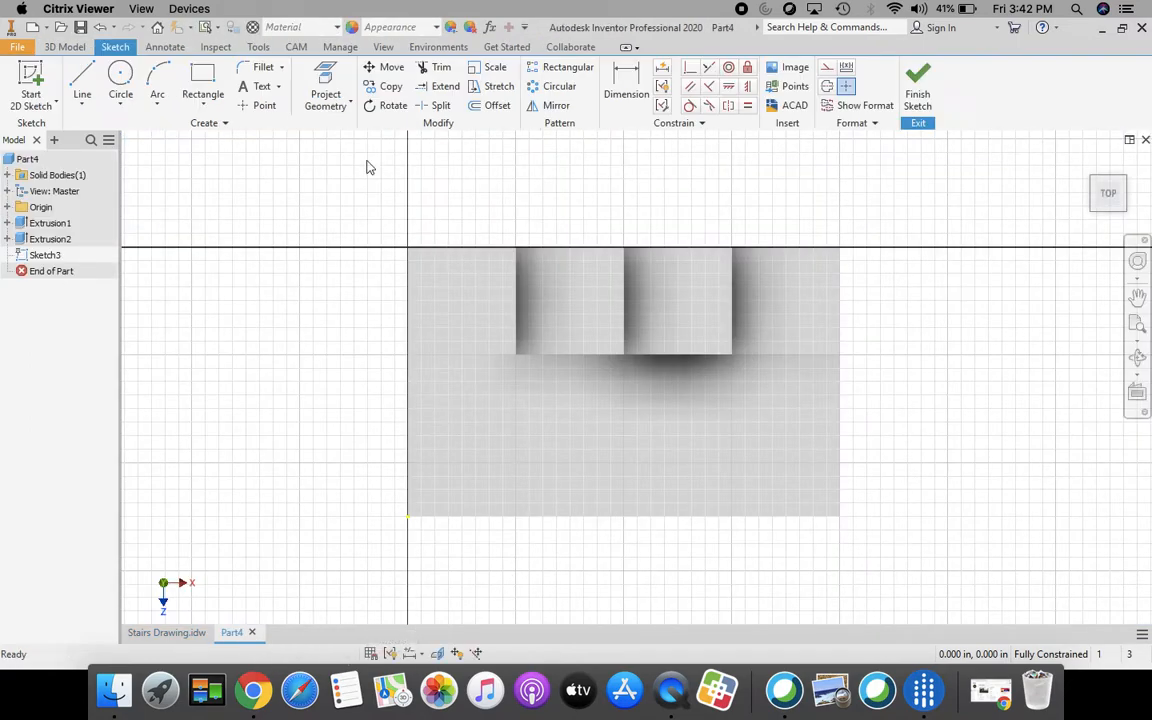
pyautogui.click(260, 105)
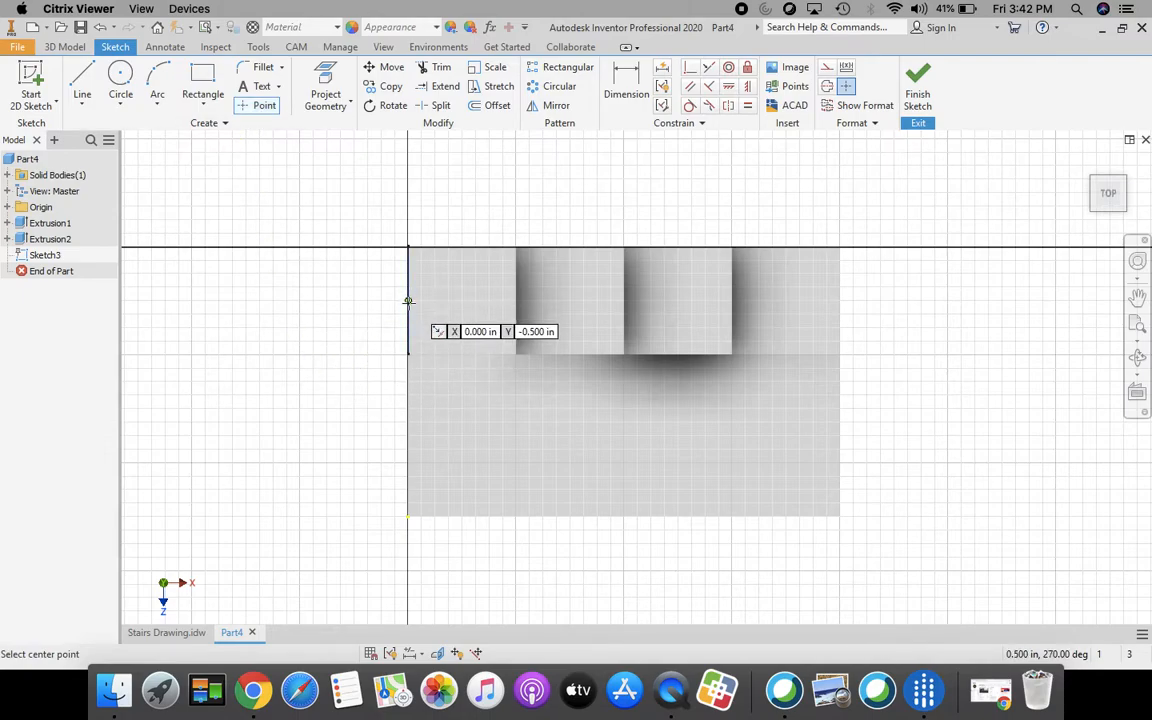
pyautogui.click(460, 290)
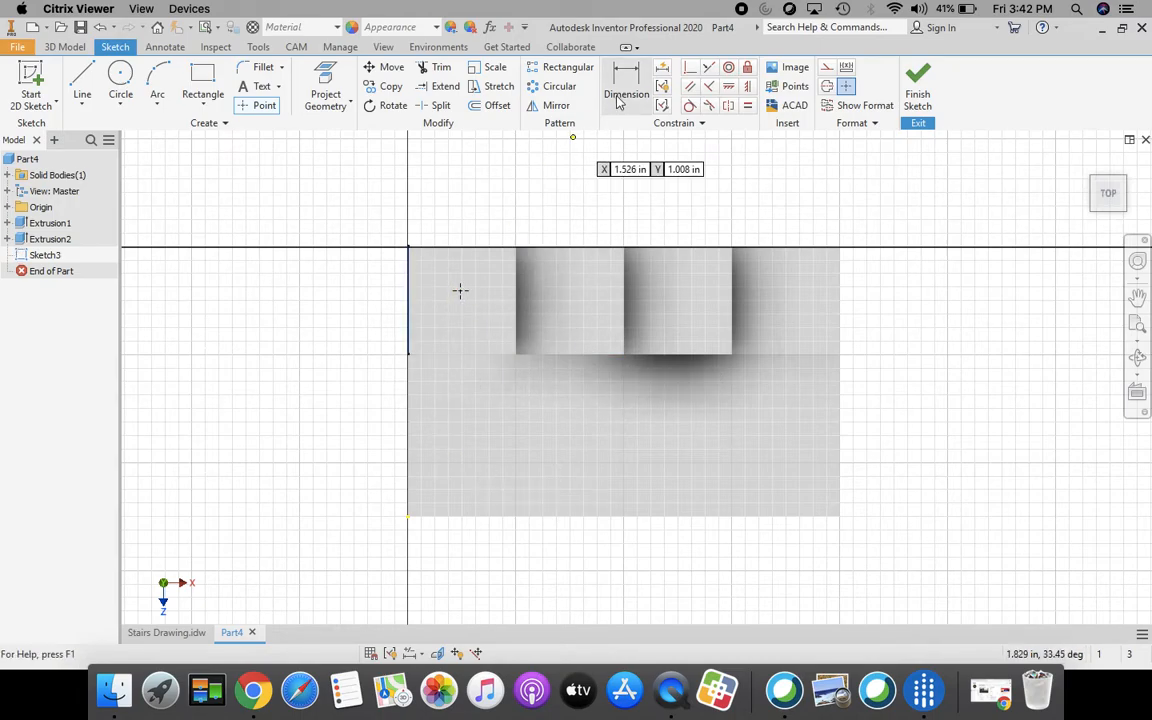
# Dimension the sketch point 0.5 in from the highest tread's outer end edge
pyautogui.click(621, 84)
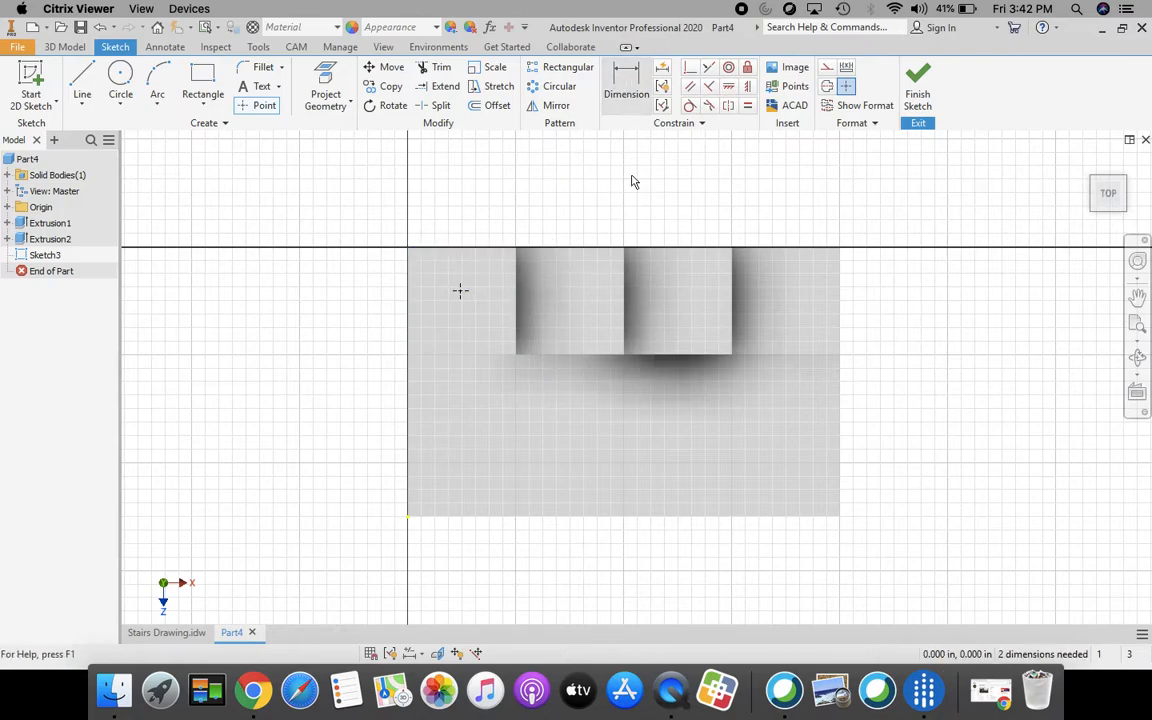
pyautogui.click(409, 275)
pyautogui.click(456, 289)
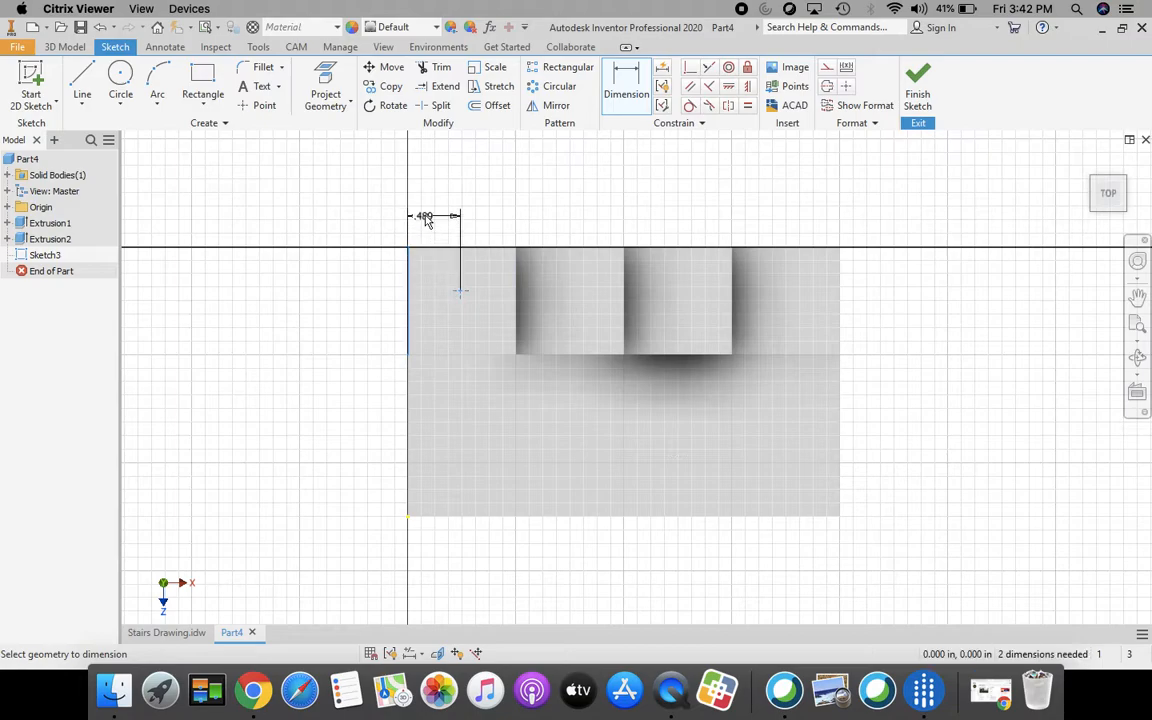
pyautogui.click(424, 206)
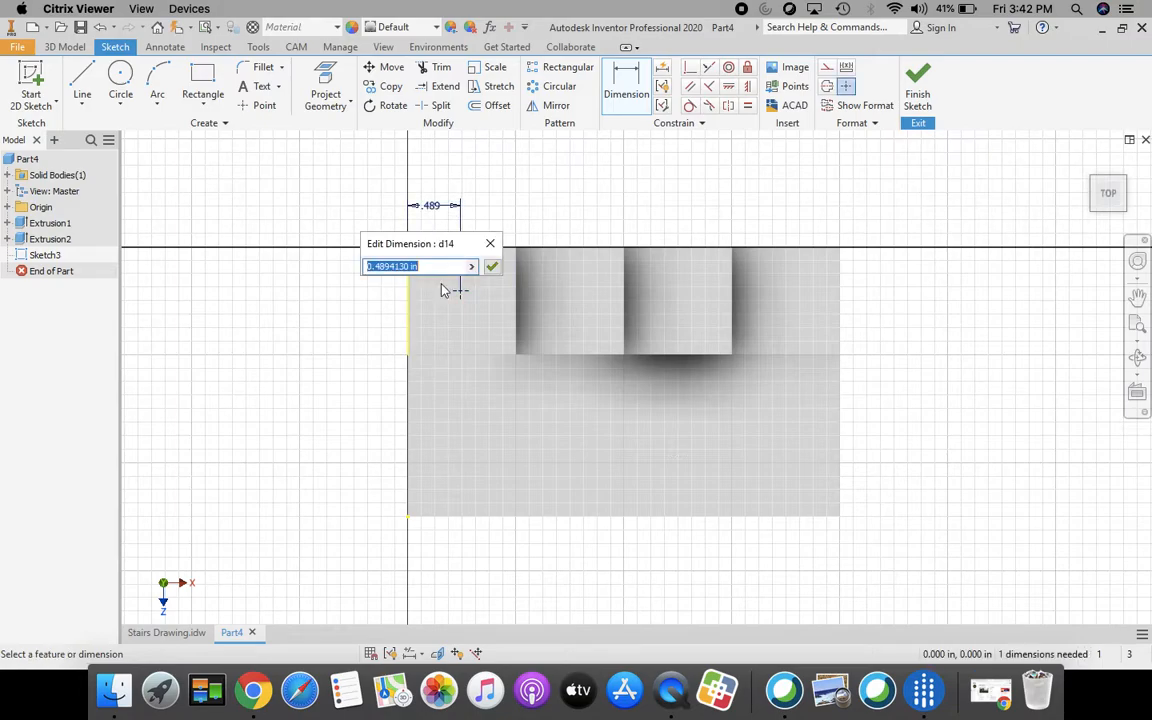
pyautogui.write('.5')
pyautogui.click(492, 267)
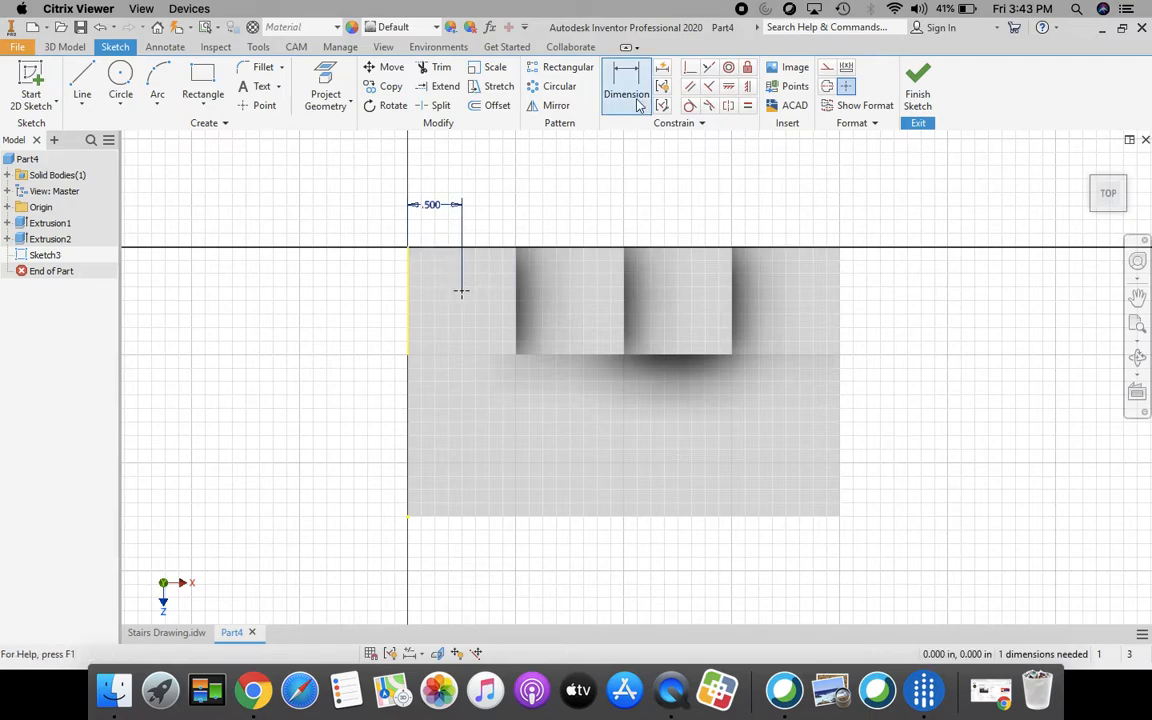
# Dimension the same point 0.5 in from the highest tread's back edge and finish the sketch
pyautogui.click(446, 255)
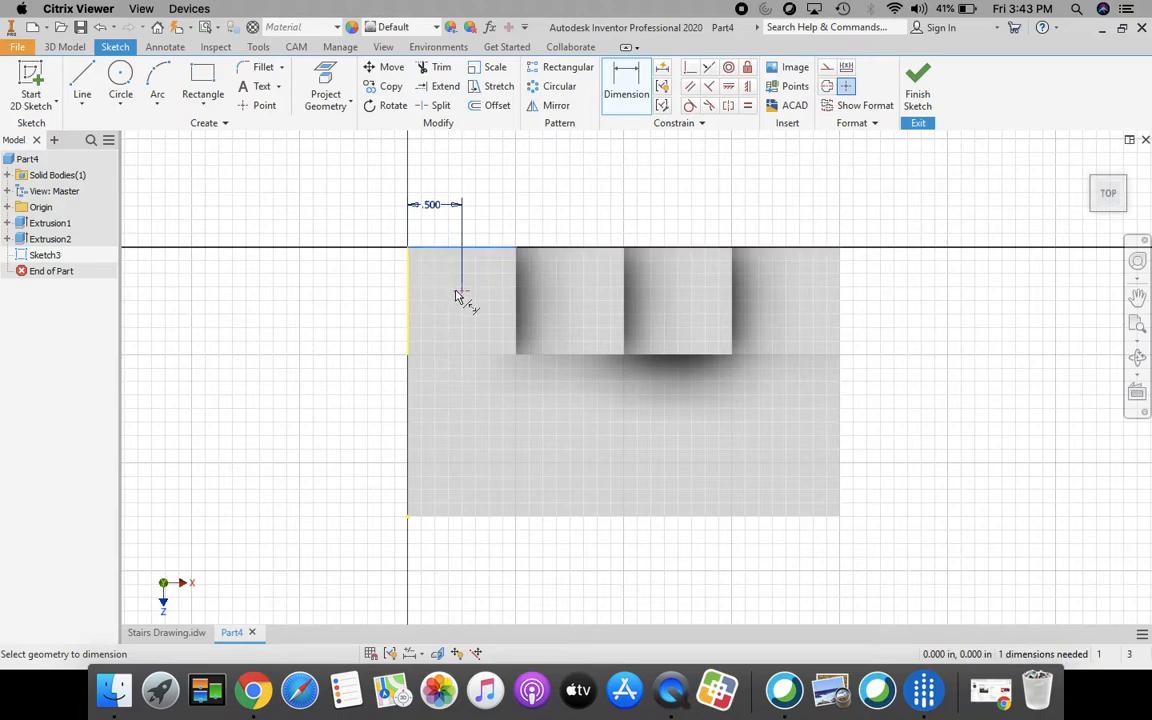
pyautogui.click(397, 297)
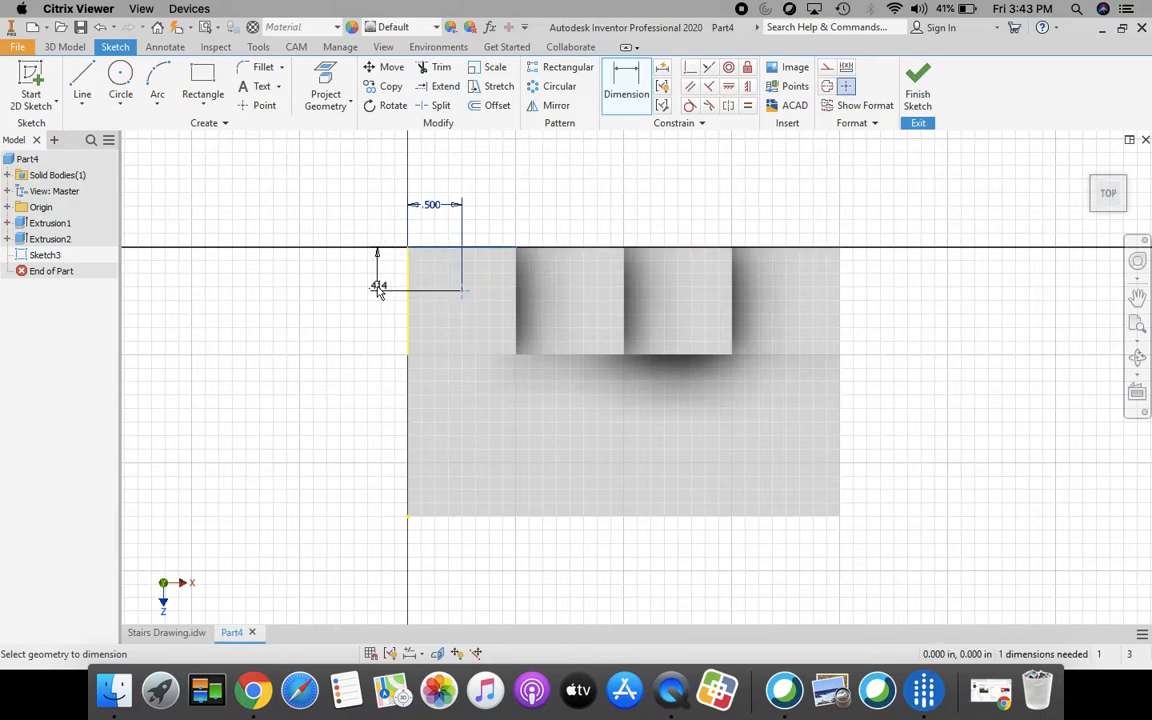
pyautogui.click(373, 278)
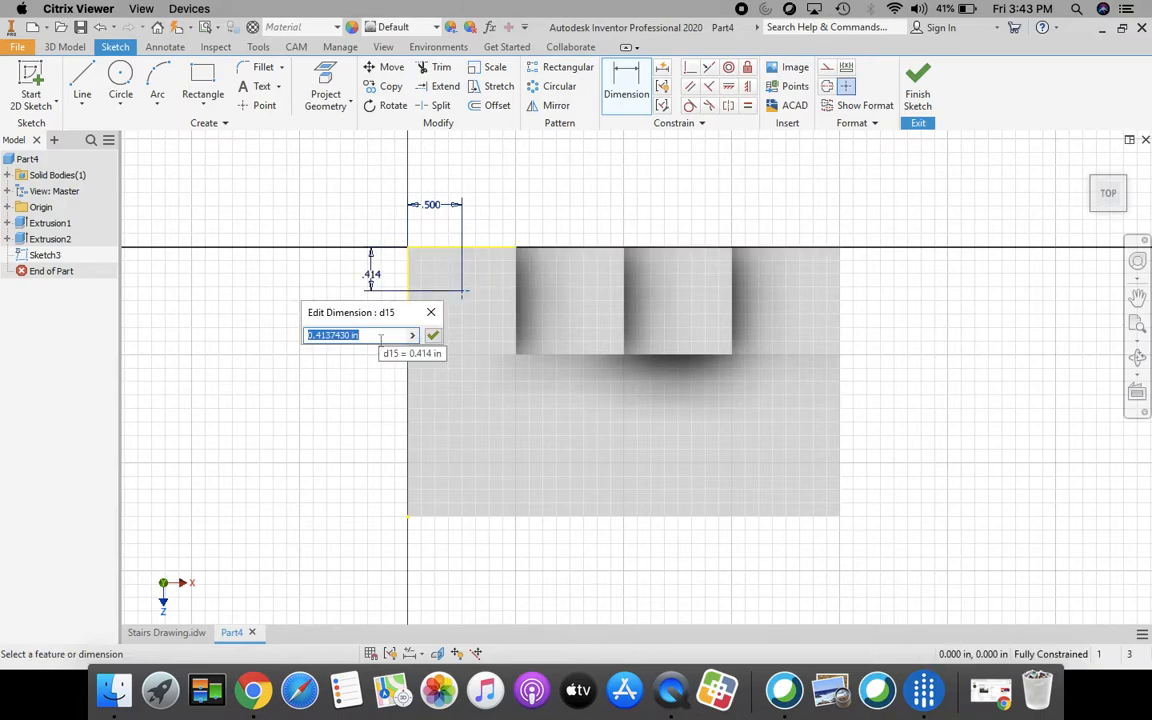
pyautogui.write('.5')
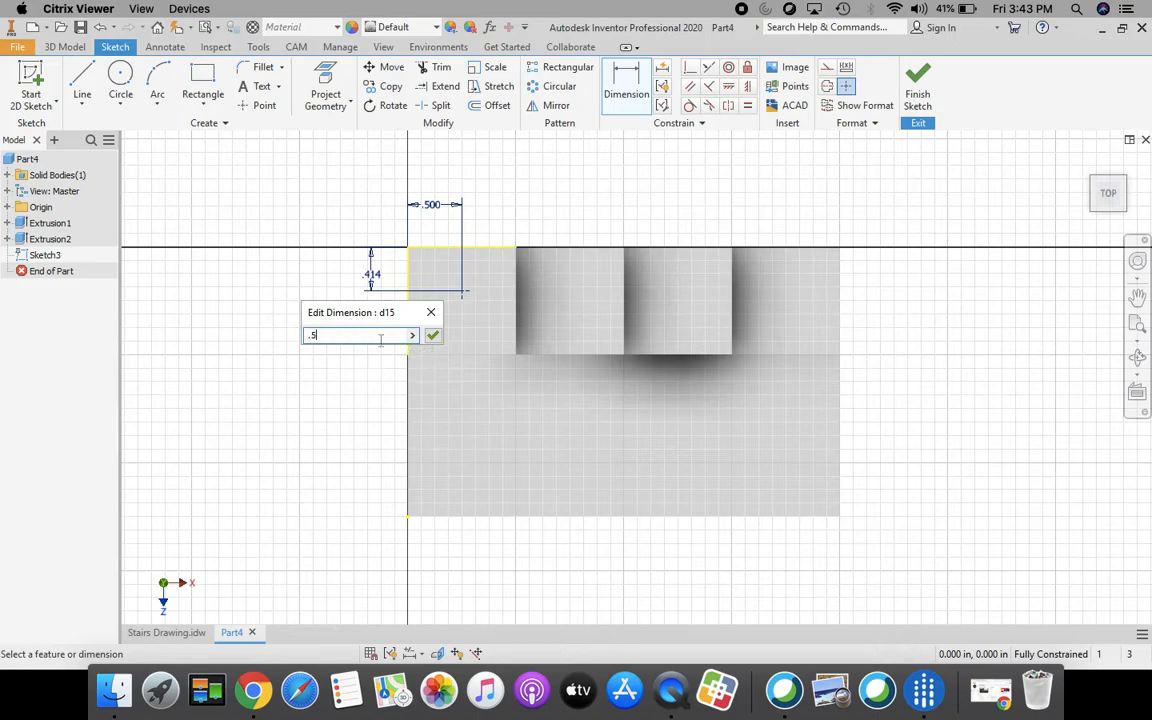
pyautogui.click(433, 336)
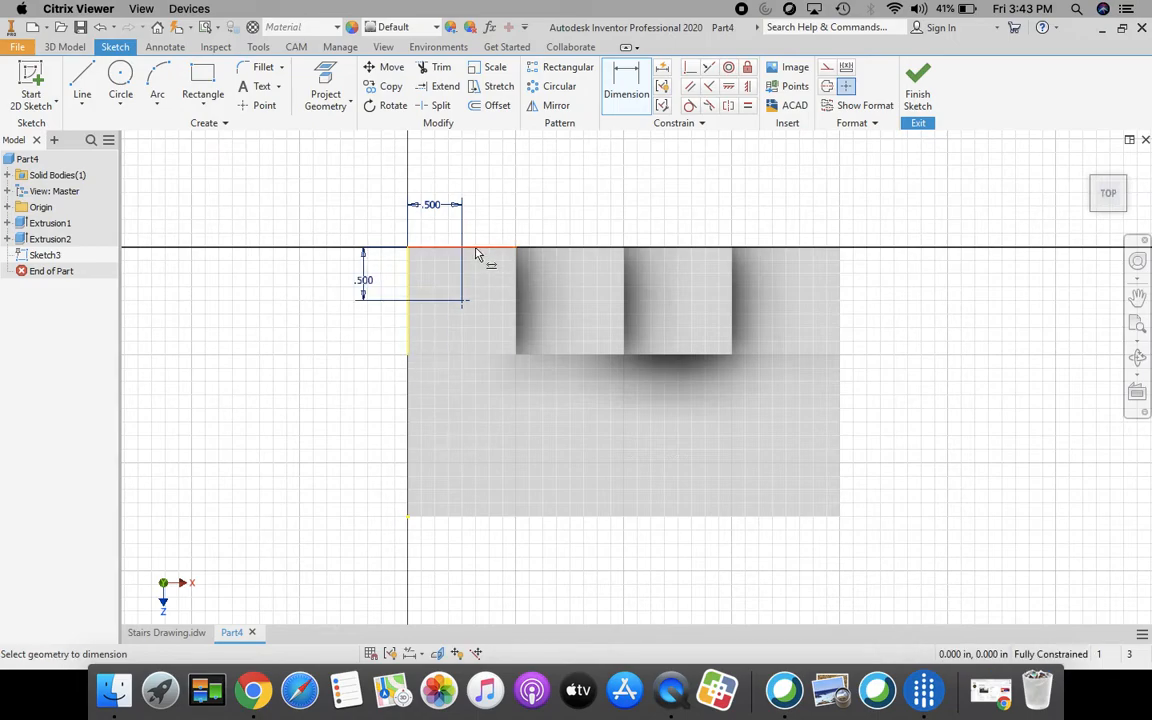
pyautogui.click(917, 88)
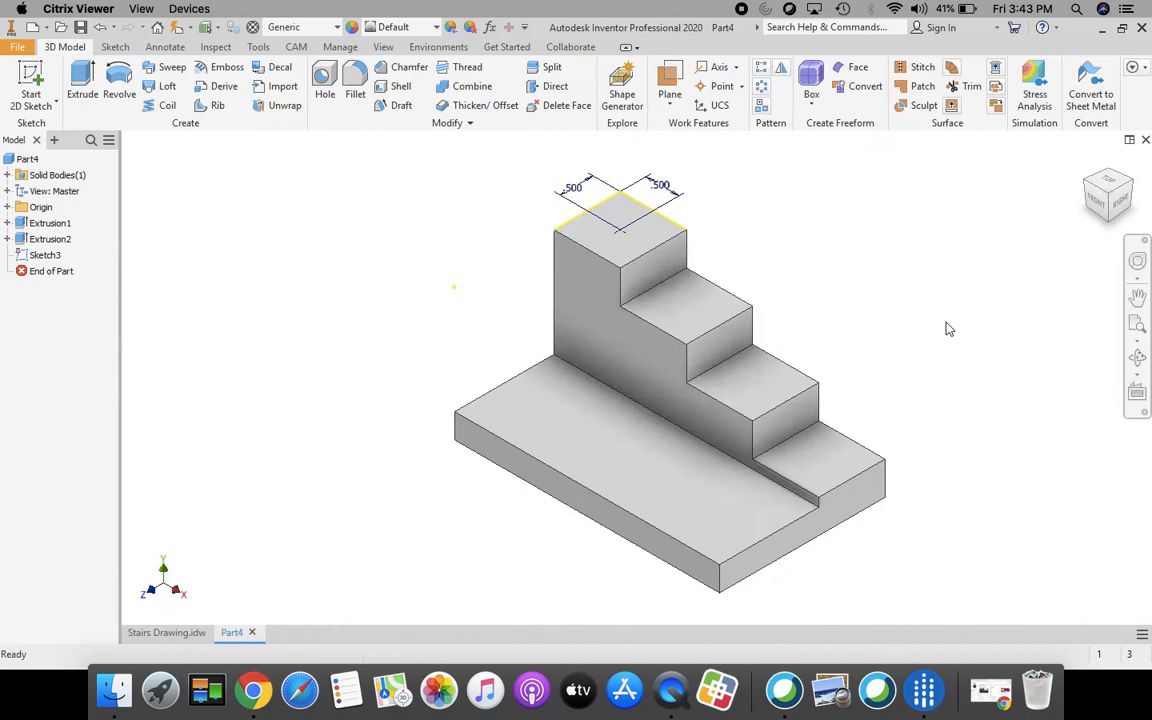
# Check the hole callout in the Stairs Drawing and create a hole 0.38 in in diameter and 0.75 in deep at the highest tread's point
pyautogui.click(325, 85)
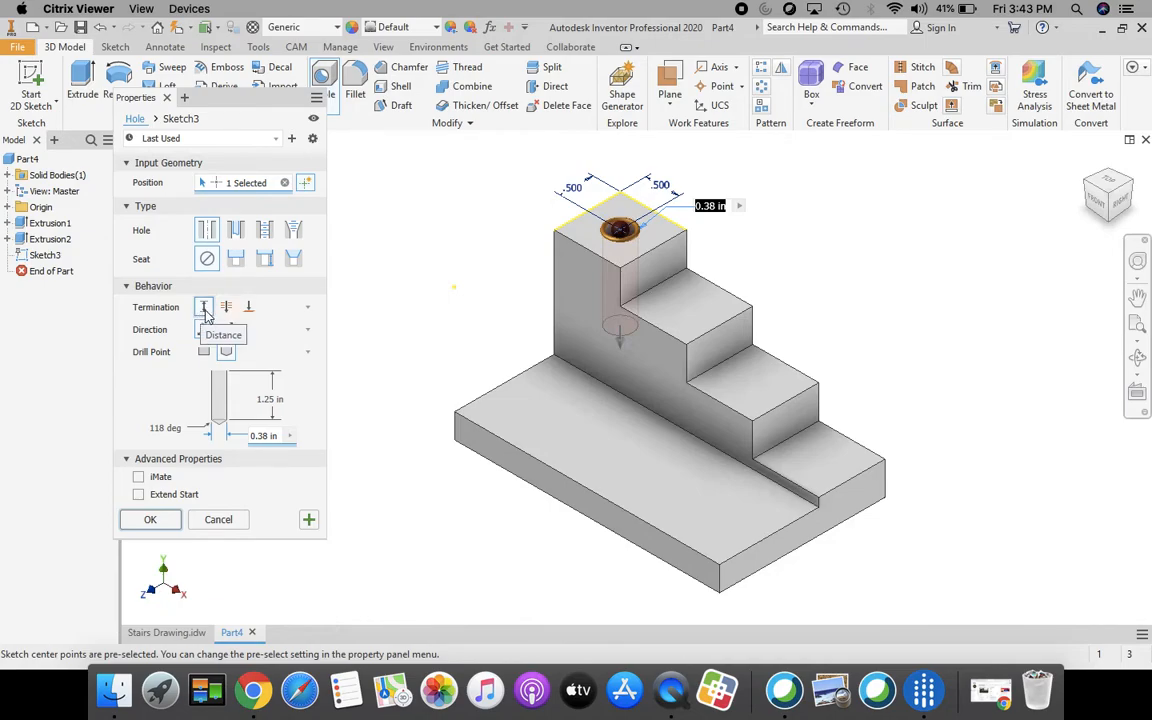
pyautogui.click(267, 401)
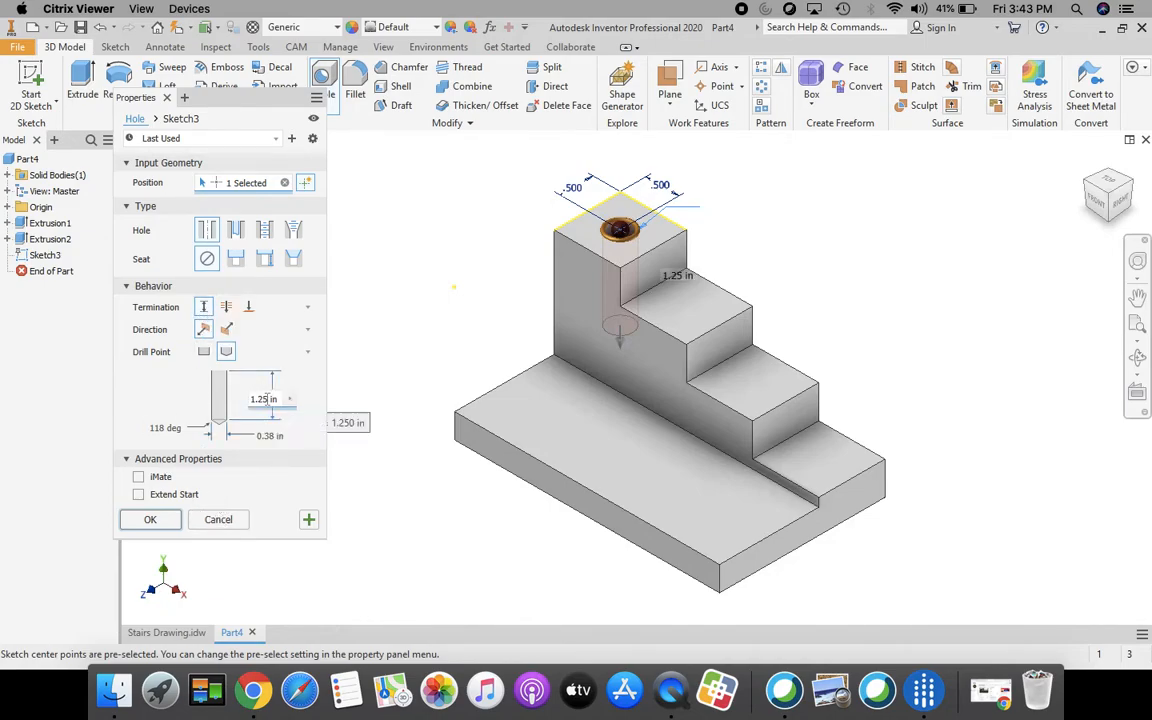
pyautogui.click(155, 632)
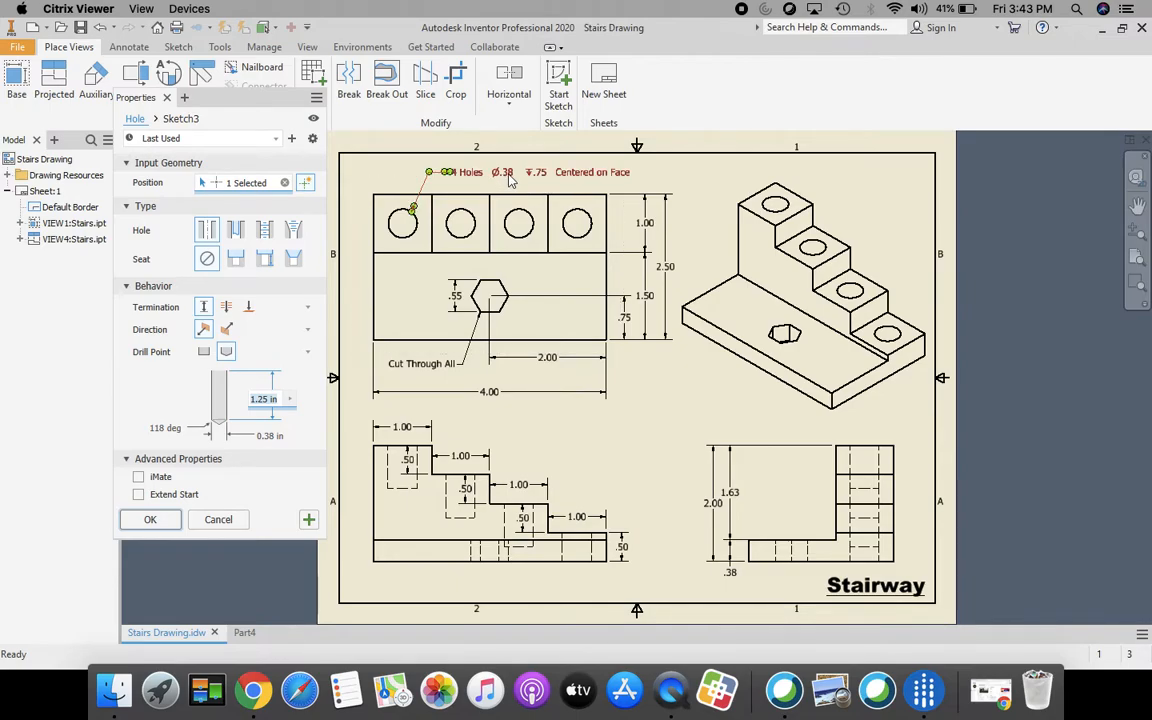
pyautogui.click(244, 633)
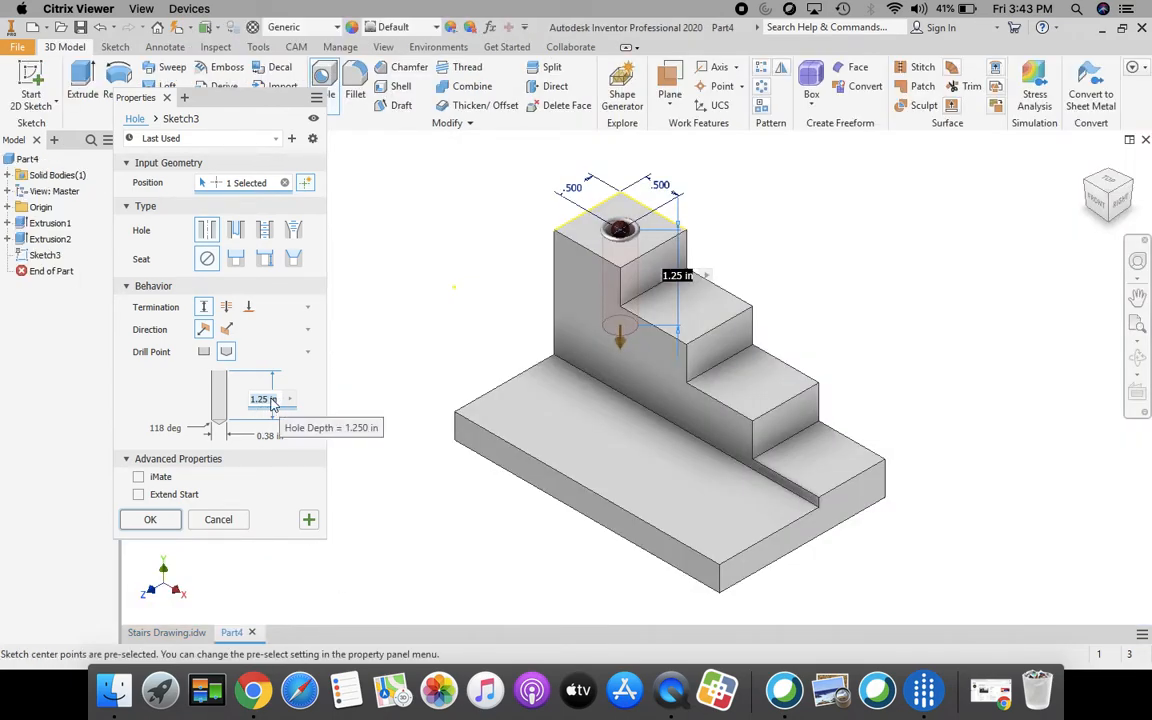
pyautogui.doubleClick(265, 400)
pyautogui.write('.75')
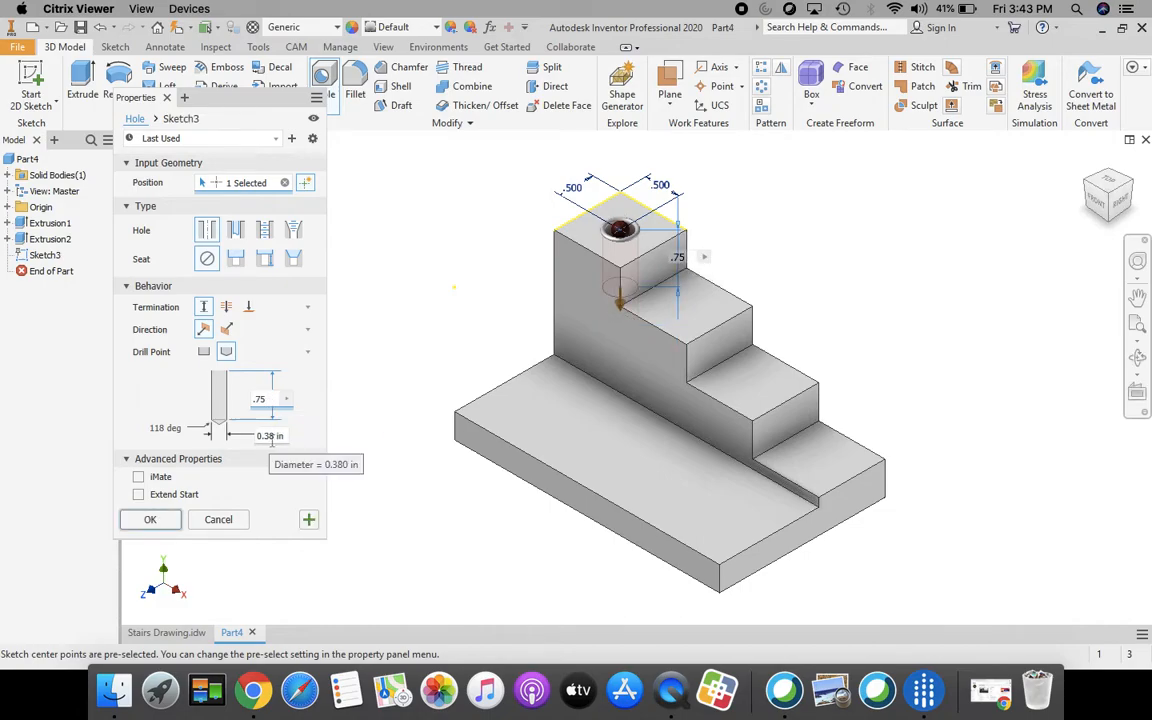
pyautogui.click(270, 437)
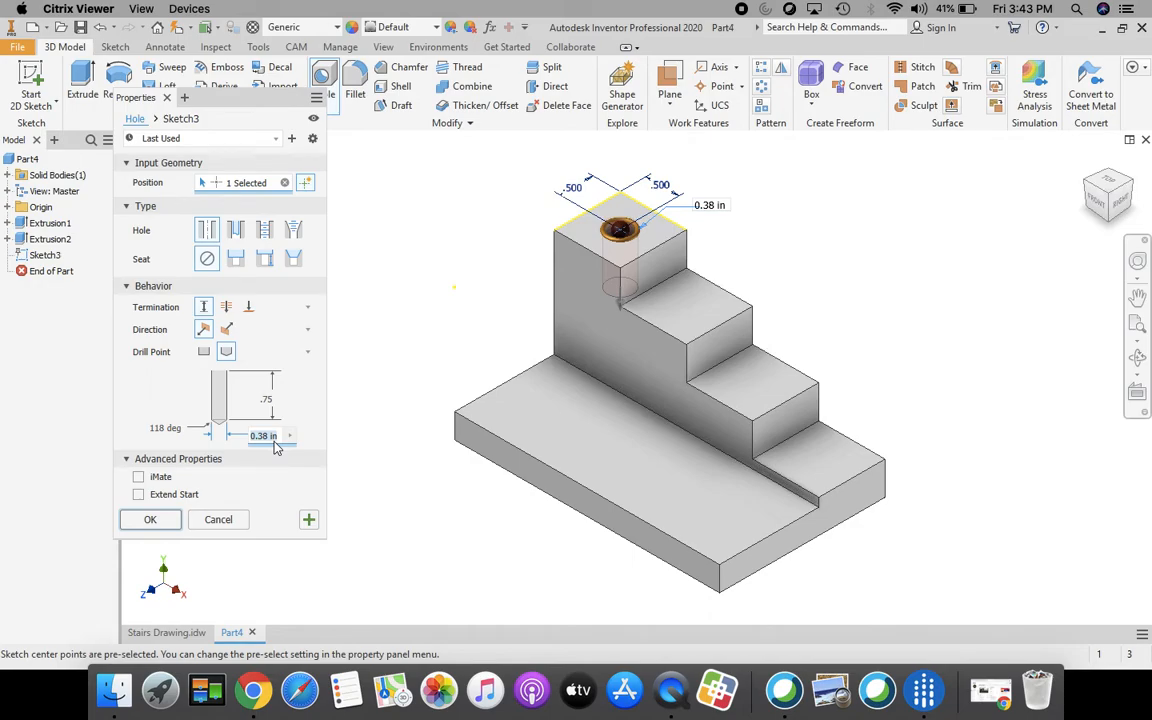
pyautogui.write('.38')
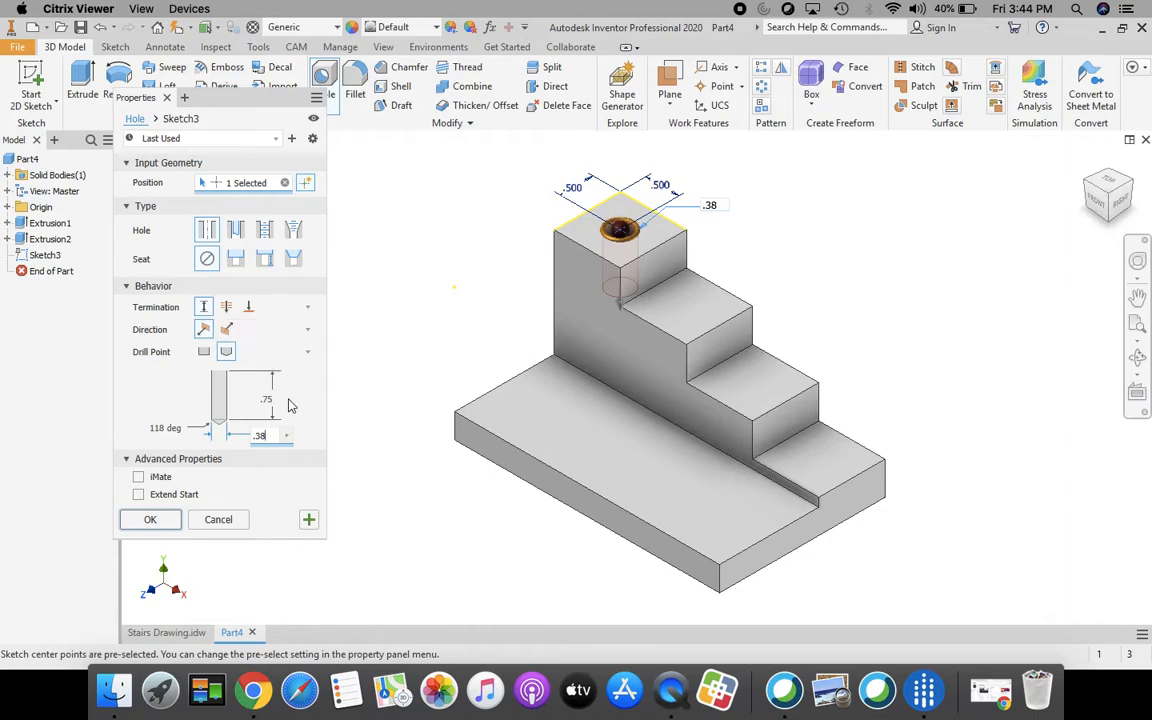
pyautogui.click(258, 401)
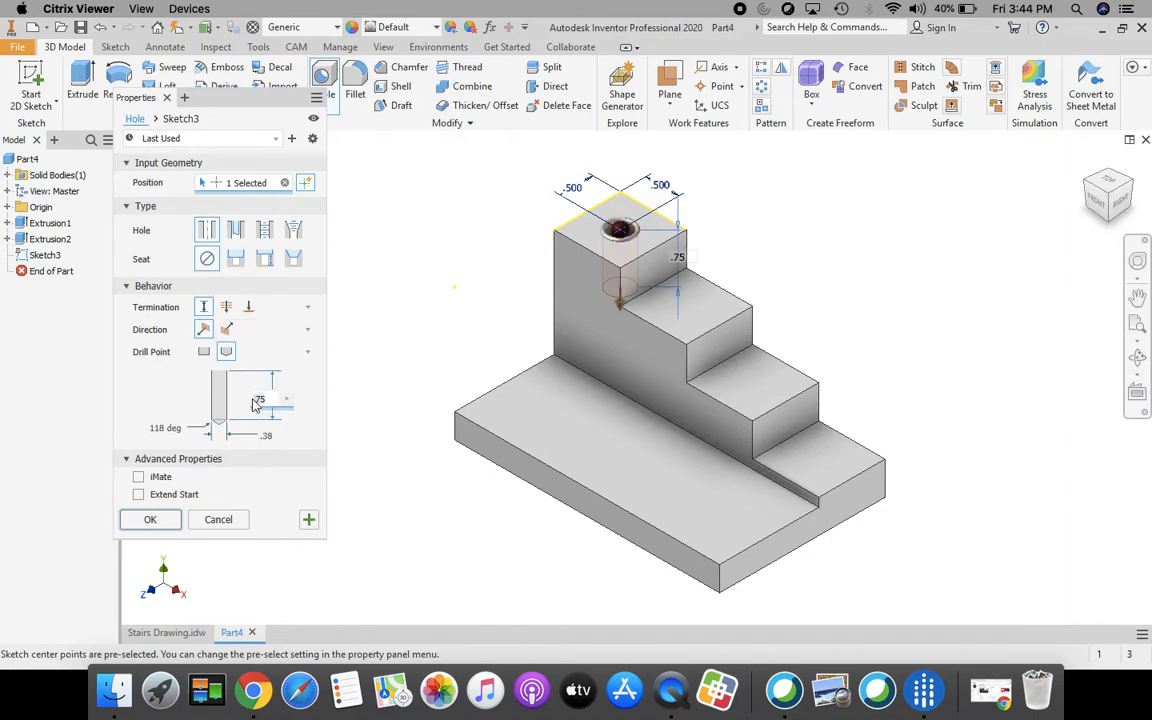
pyautogui.click(280, 440)
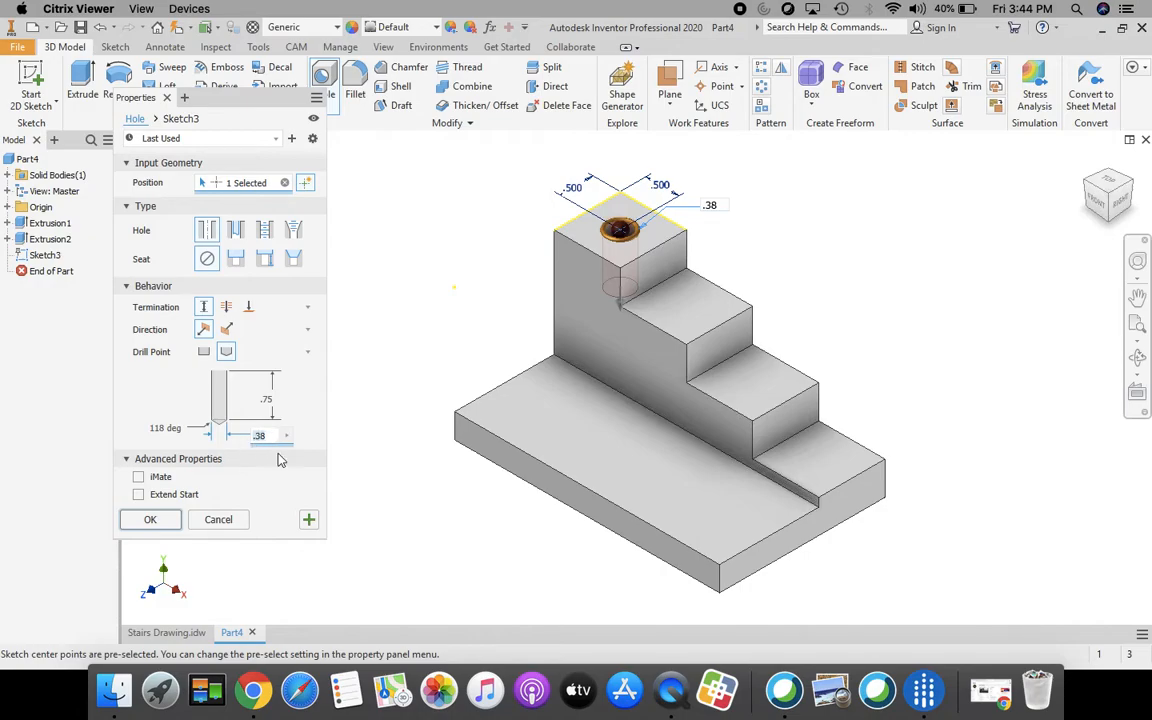
pyautogui.click(150, 520)
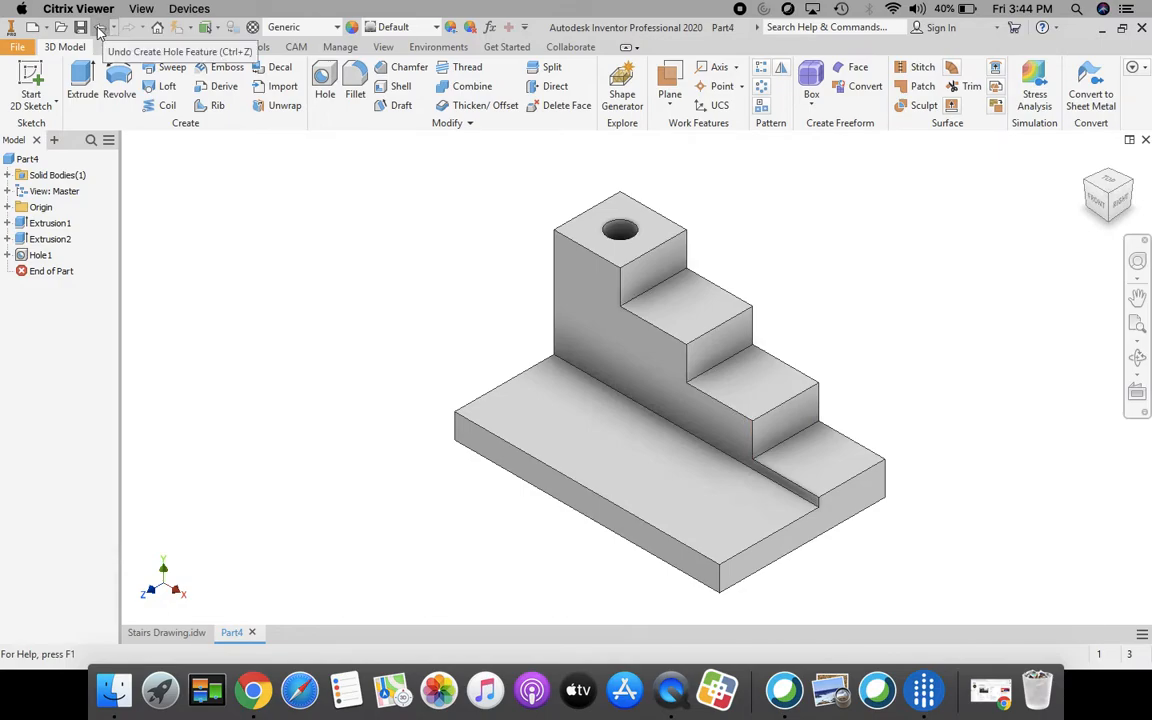
# Start a sketch on the second-highest tread's face and place a point near its centre
pyautogui.press('s')
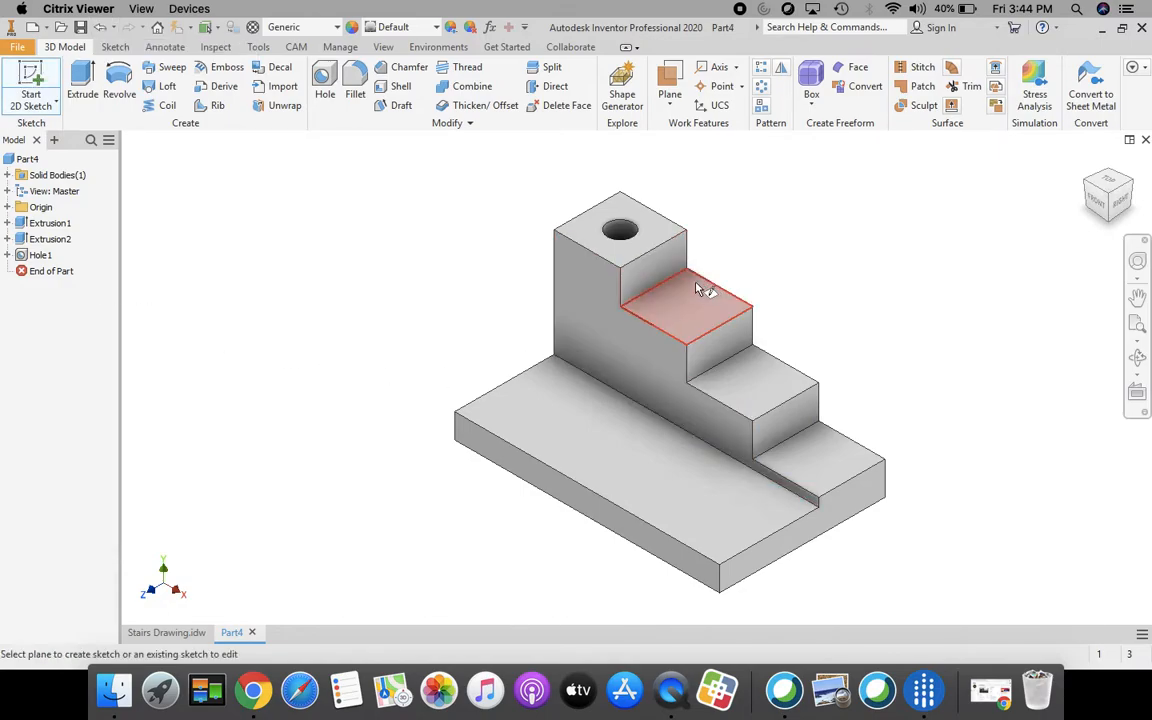
pyautogui.click(700, 310)
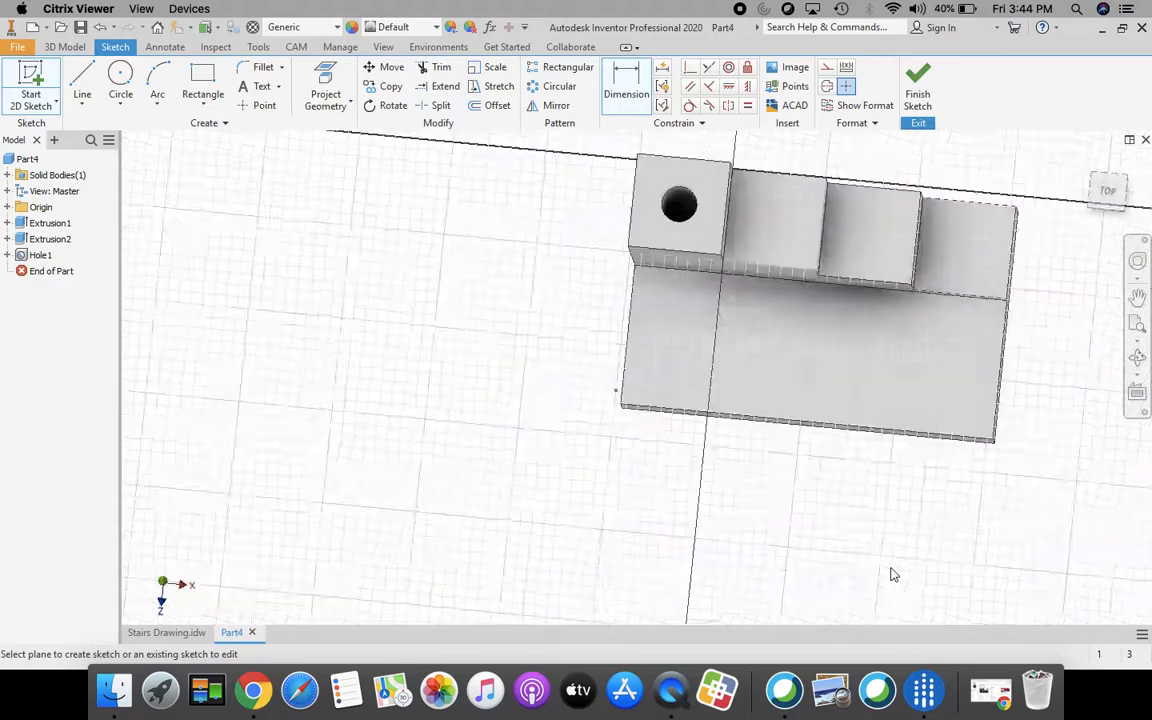
pyautogui.click(1108, 195)
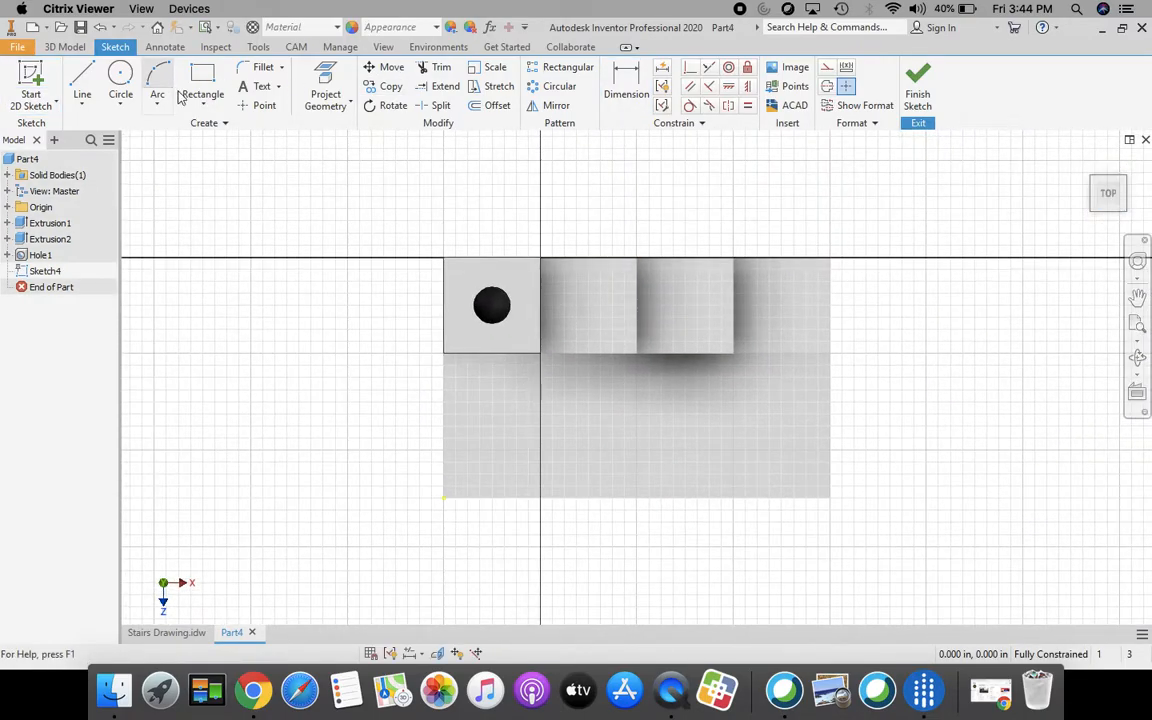
pyautogui.click(258, 105)
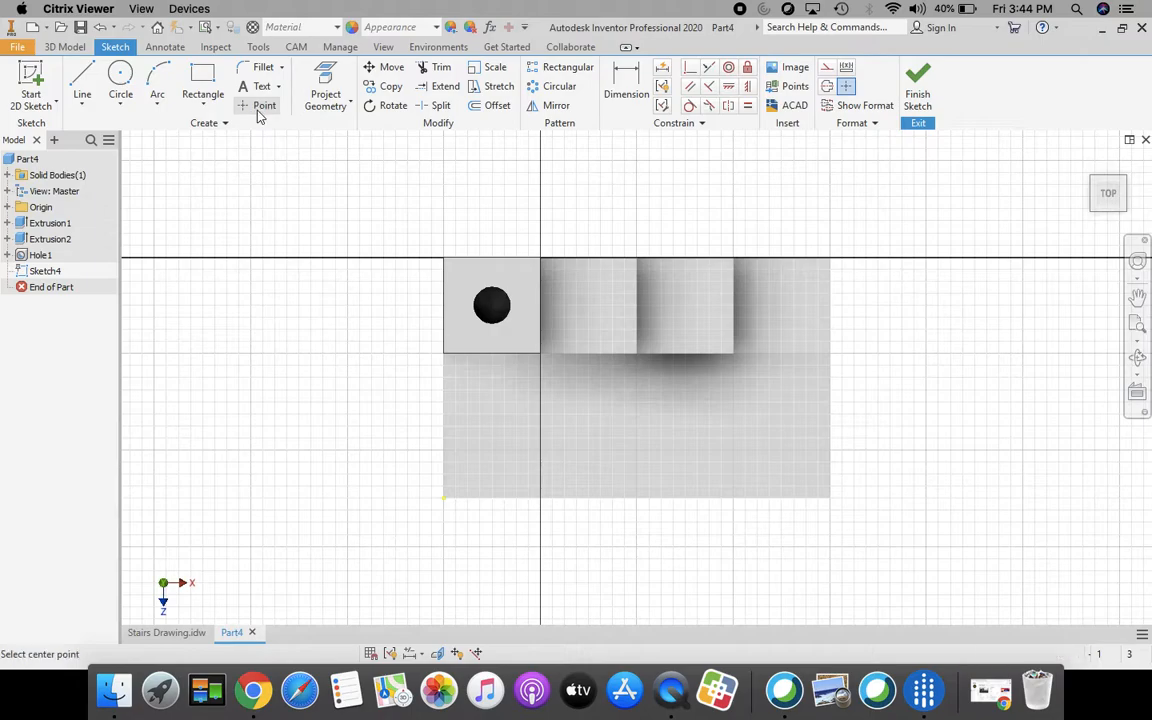
pyautogui.click(589, 302)
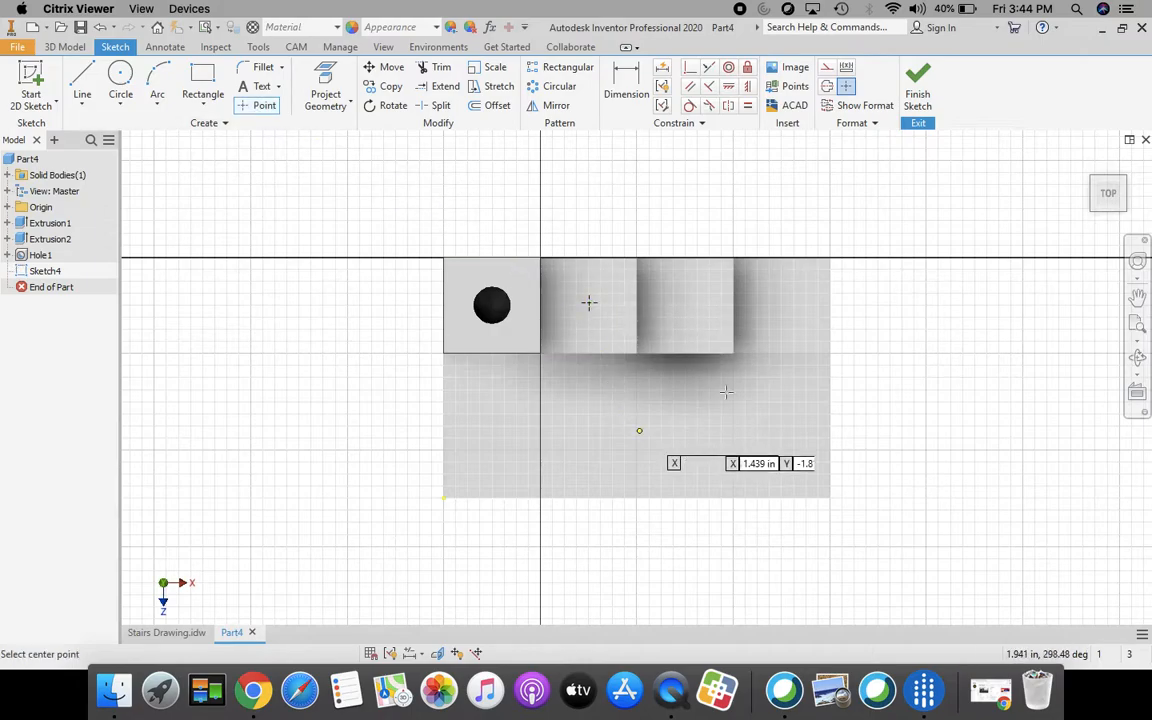
# Dimension the second tread's point 0.5 in from the edge along the highest step's riser
pyautogui.click(626, 86)
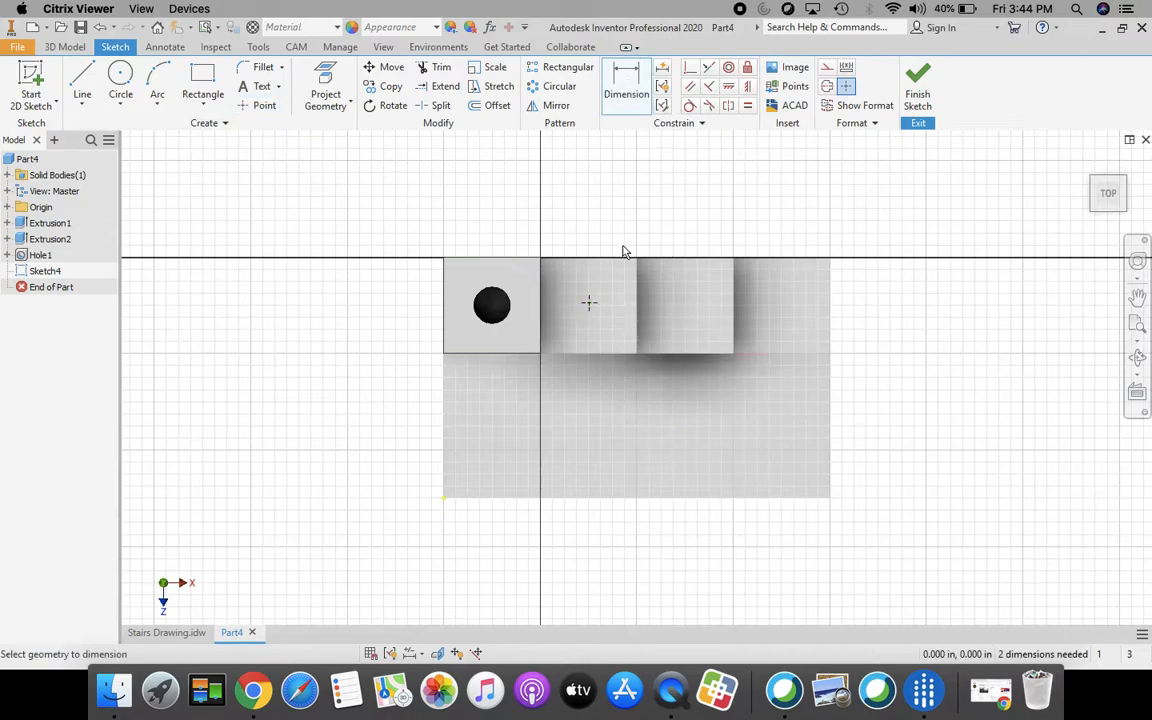
pyautogui.click(540, 272)
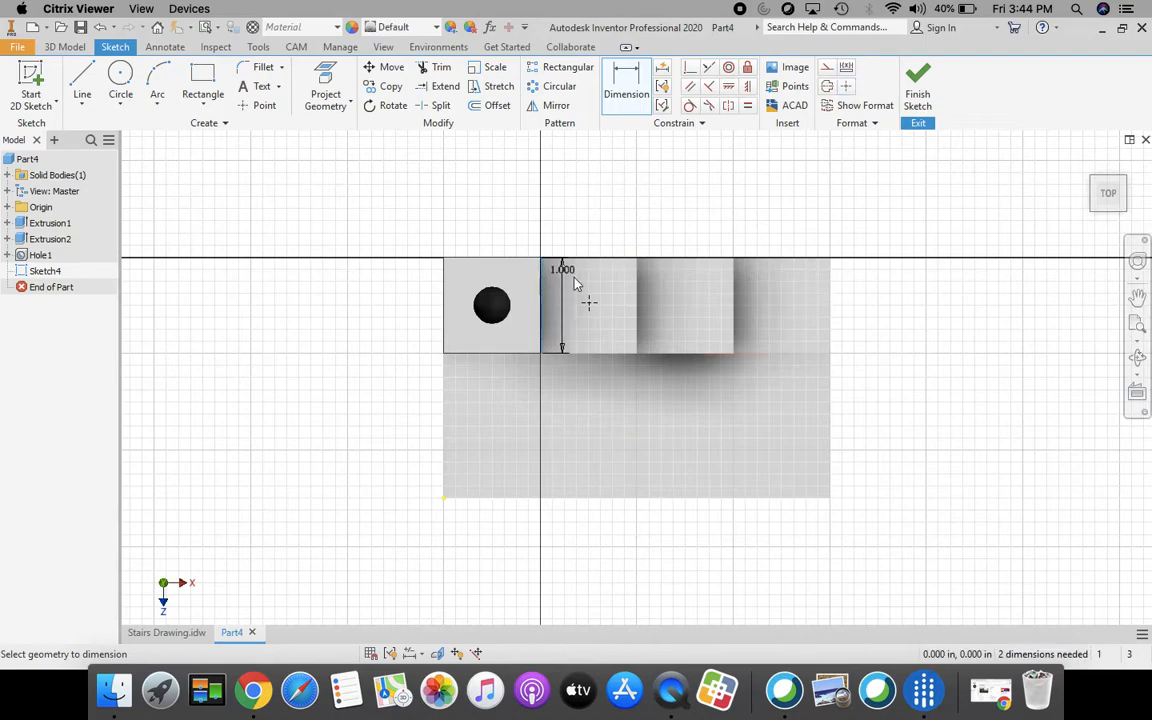
pyautogui.click(589, 302)
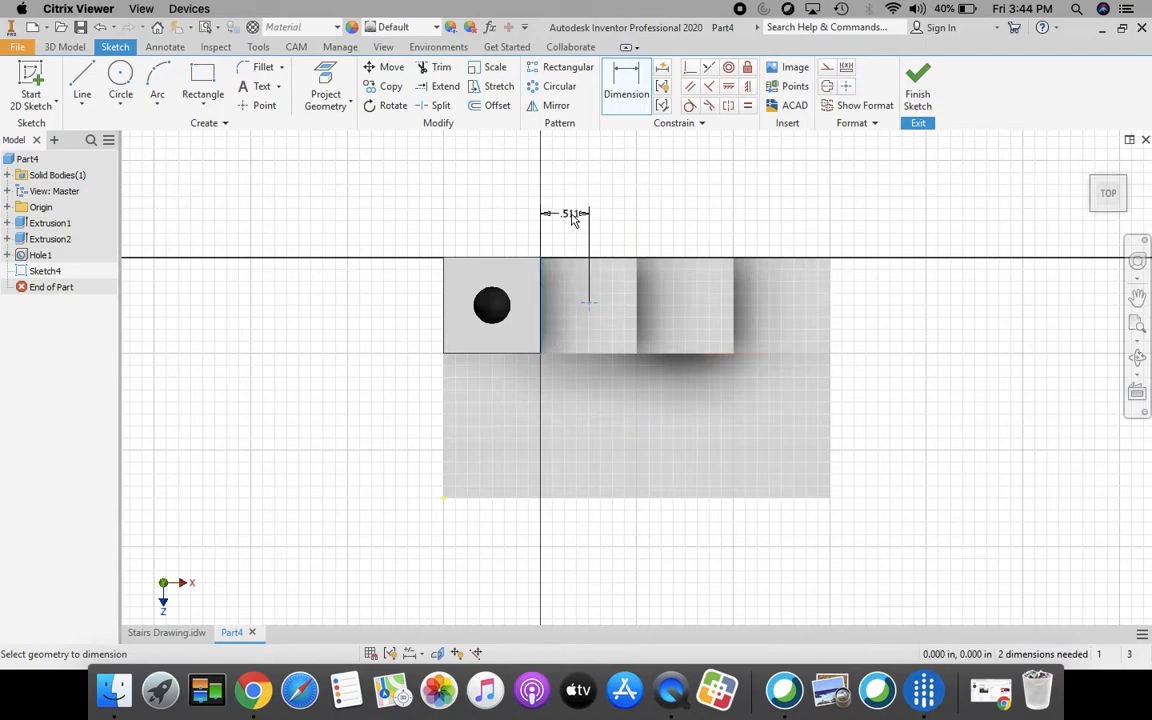
pyautogui.click(567, 217)
pyautogui.write('.5')
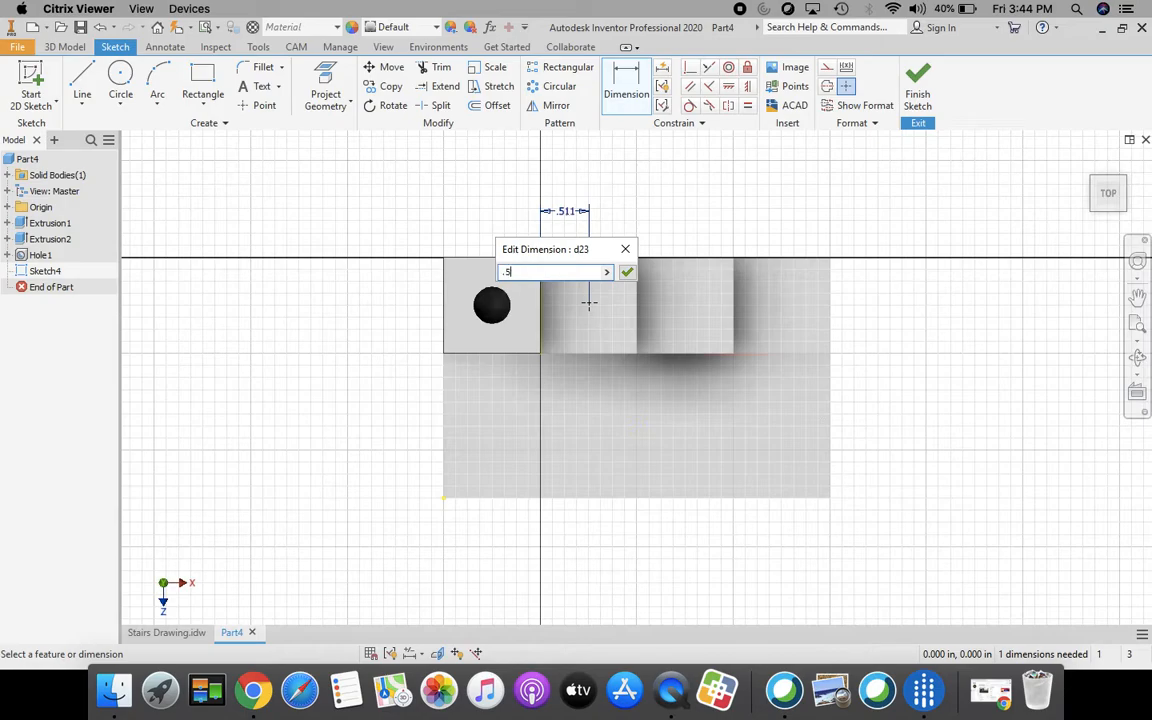
pyautogui.click(626, 272)
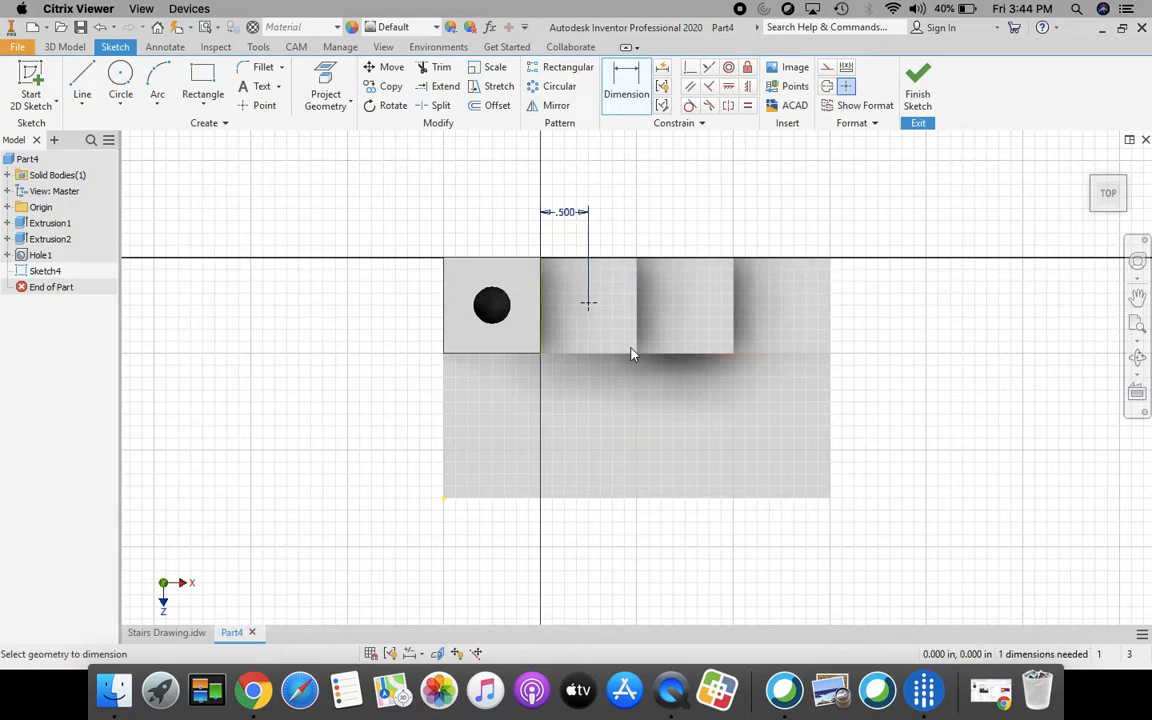
# Dimension the second tread's point 0.5 in from the tread's back edge
pyautogui.click(604, 259)
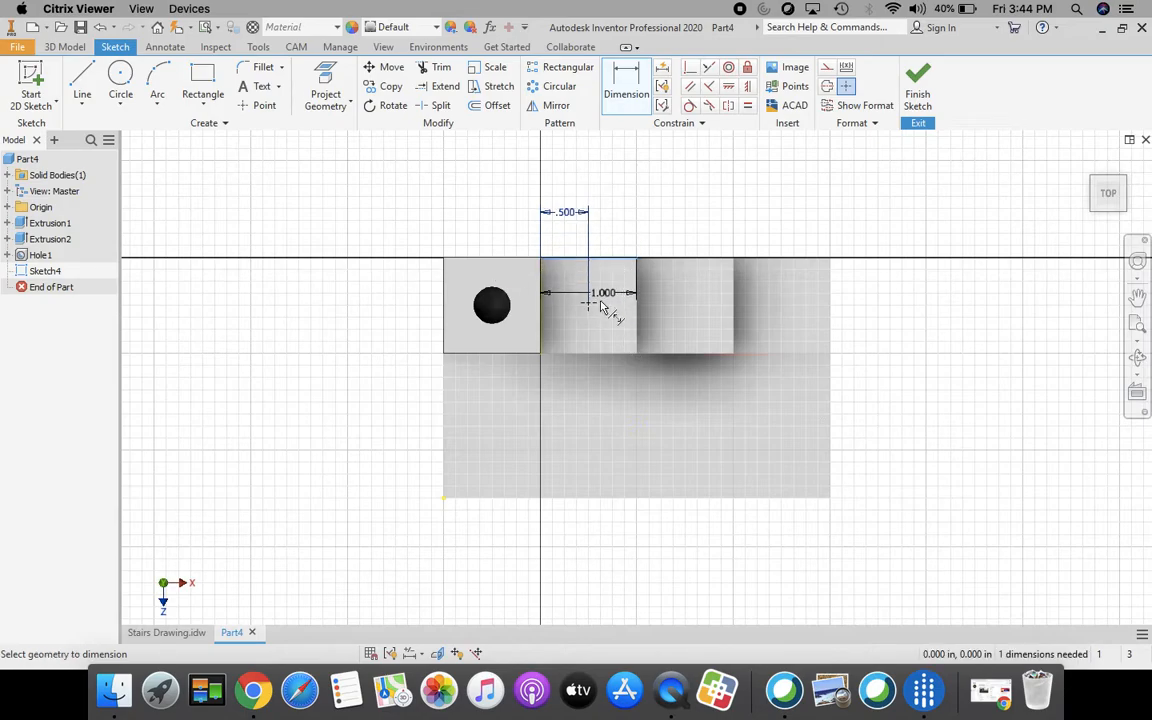
pyautogui.click(590, 303)
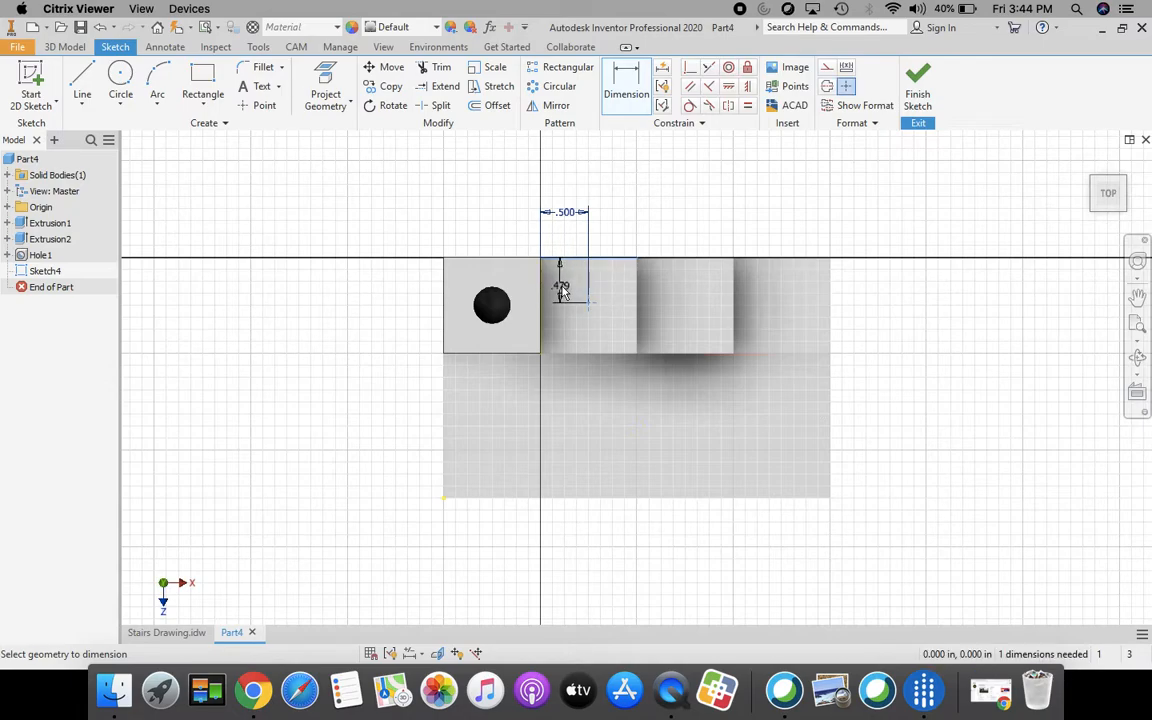
pyautogui.click(563, 292)
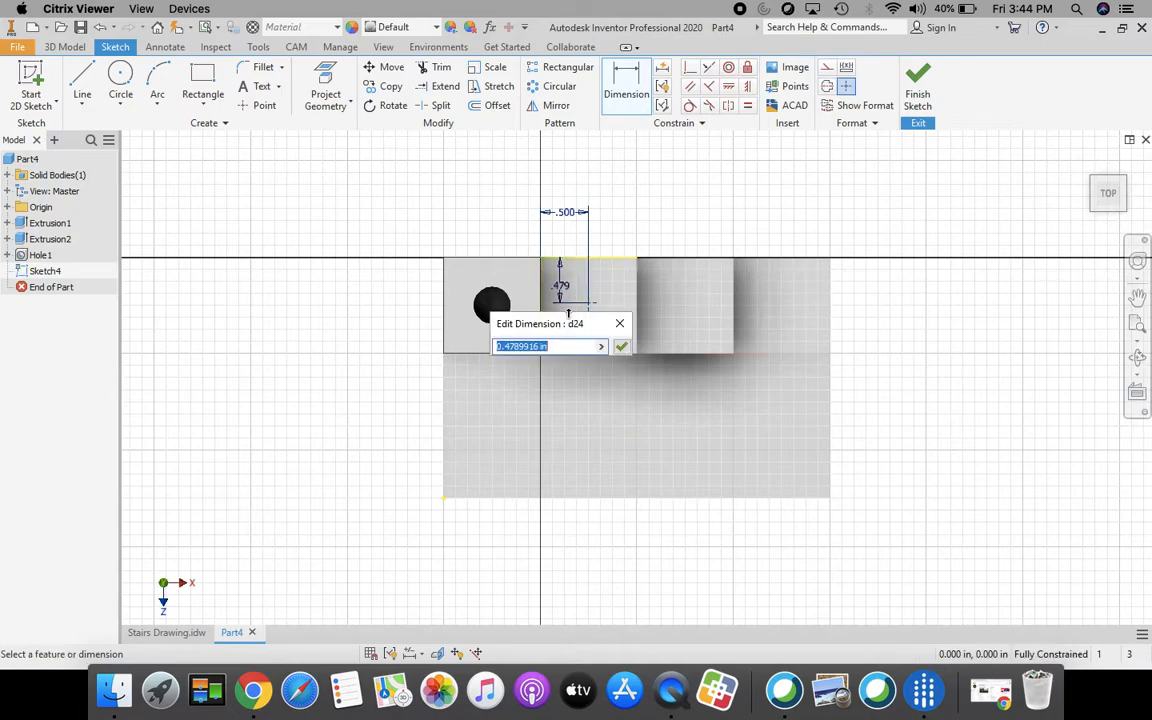
pyautogui.write('.5')
pyautogui.click(619, 348)
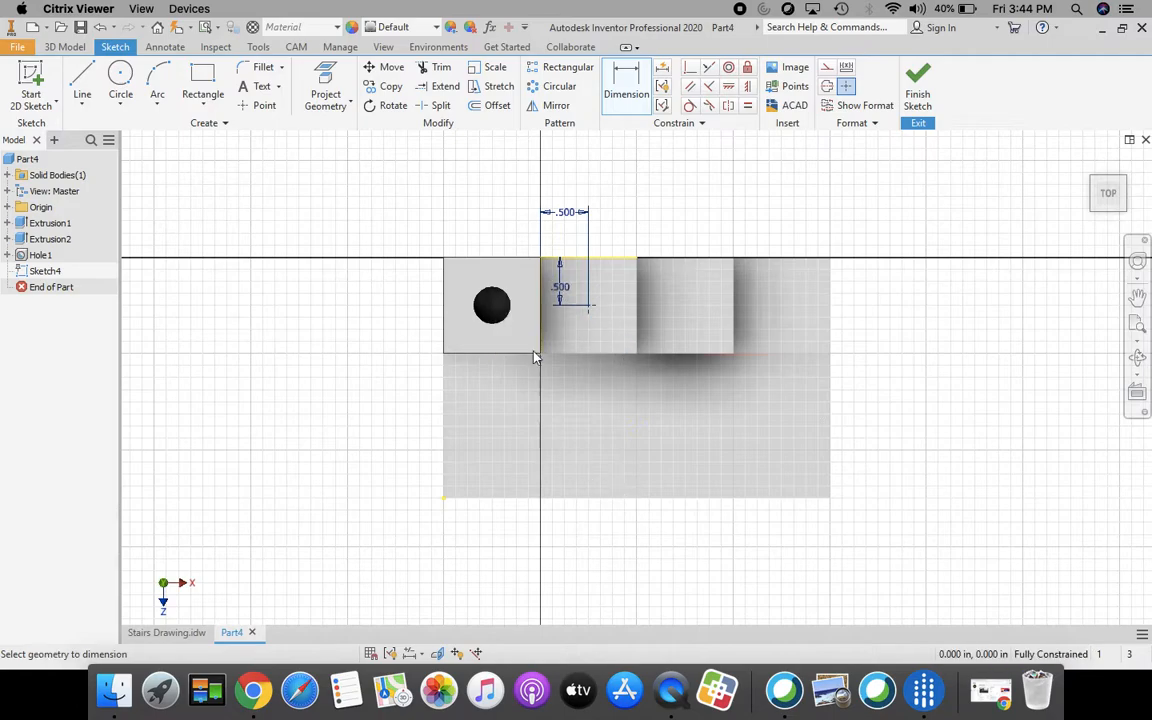
# Finish the sketch and create a hole 0.38 in in diameter and 0.75 in deep at the second tread's point
pyautogui.click(919, 82)
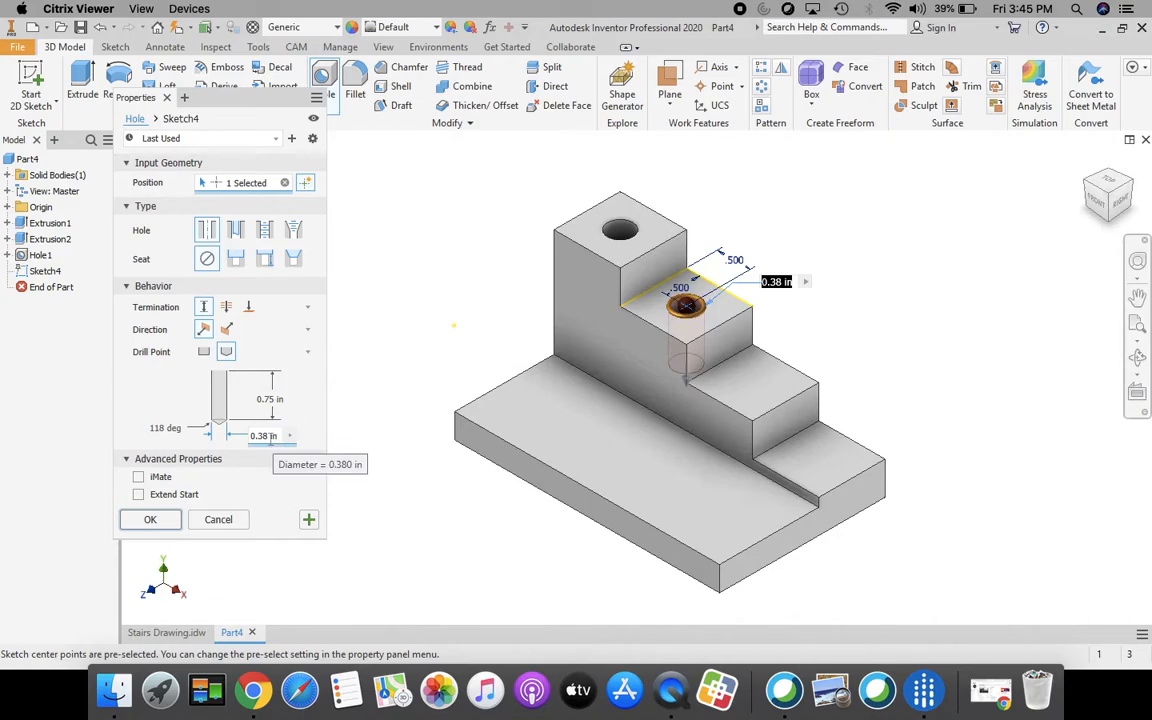
pyautogui.click(150, 520)
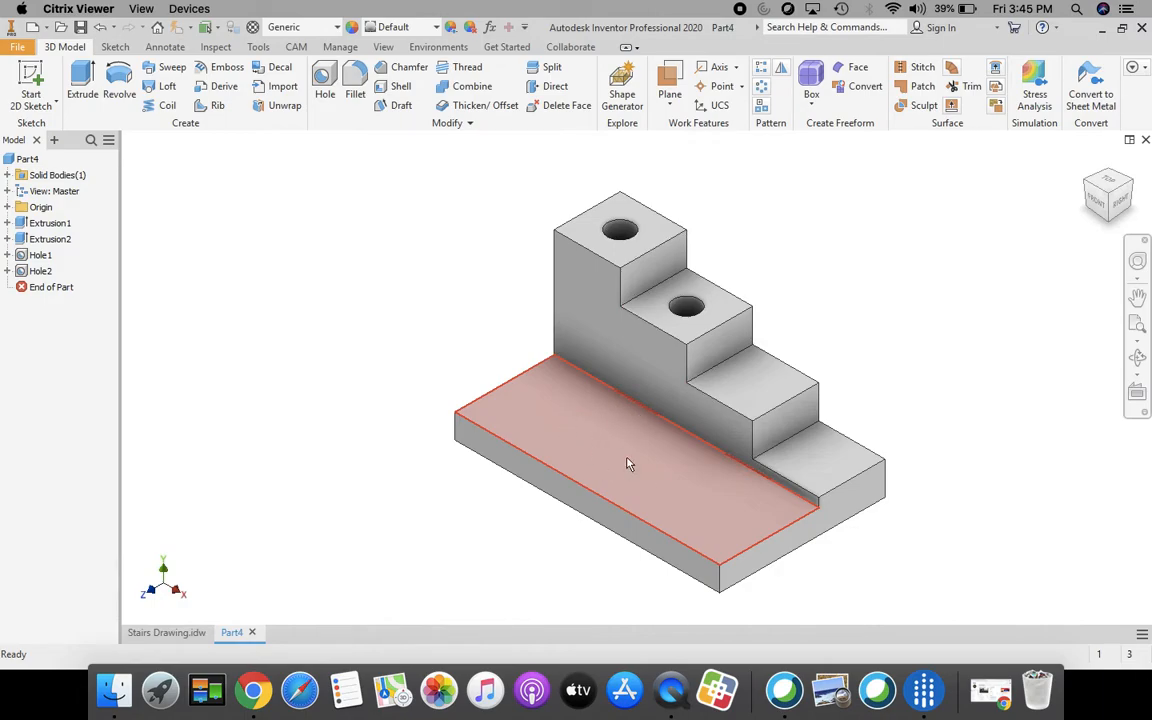
# Review the remaining holes and the hexagonal cut in the Stairs Drawing, and minimize the application window
pyautogui.click(163, 633)
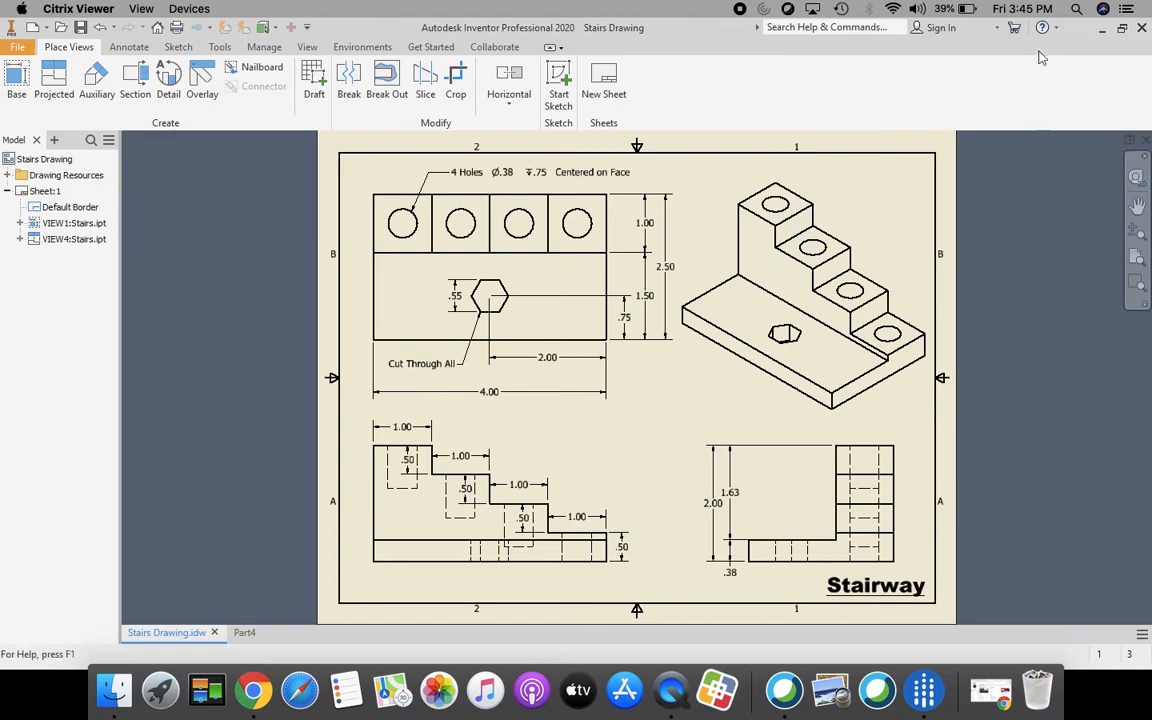
pyautogui.click(1104, 34)
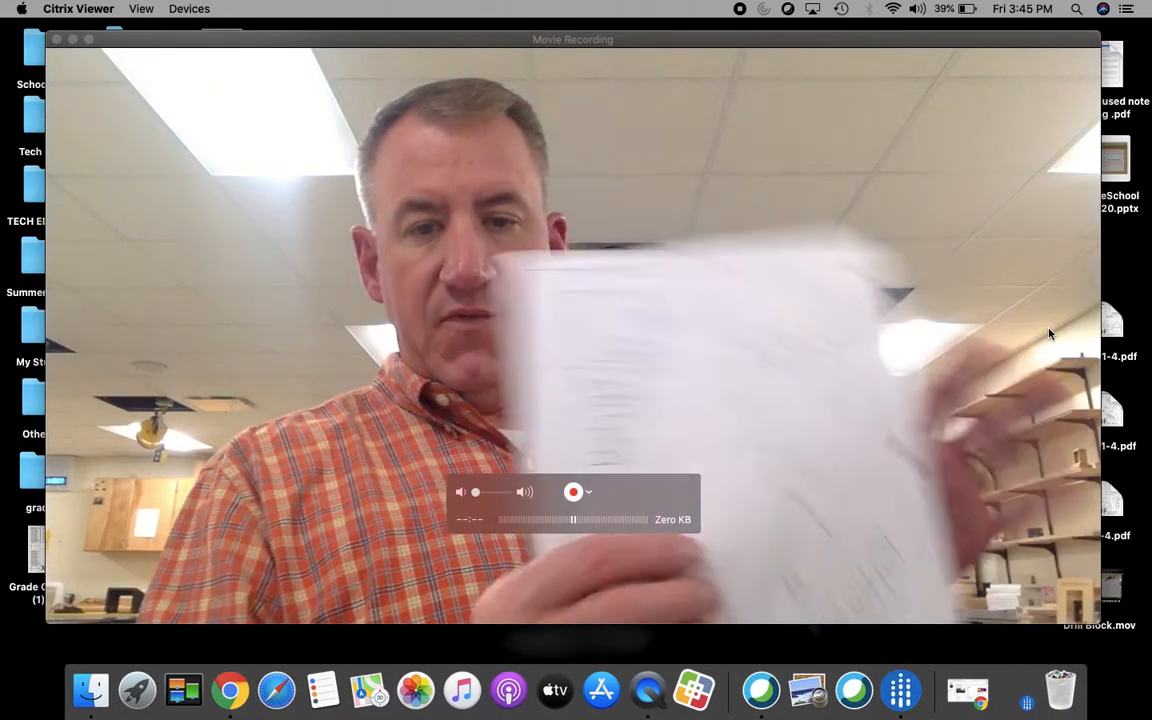